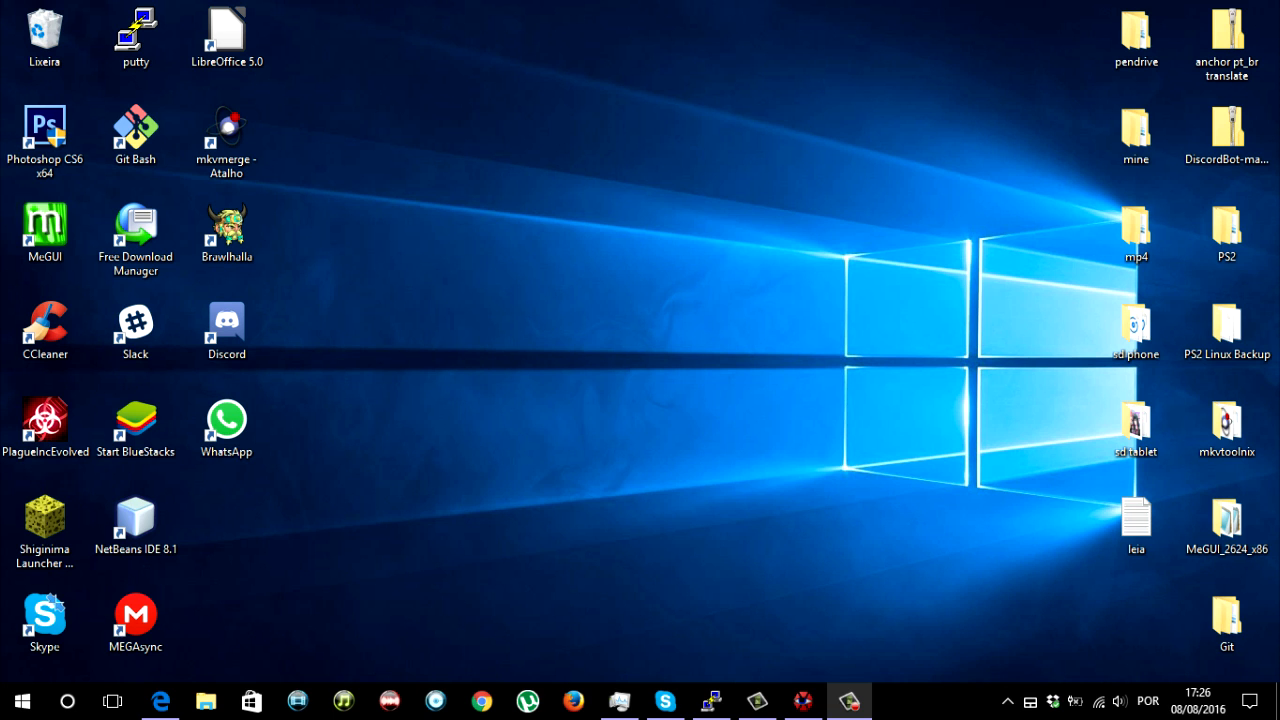
- Switch to Aegisub, open the Yahari Ore no Seishun video from its [VCB-Studio] download folder and load the video's audio
click(803, 700)
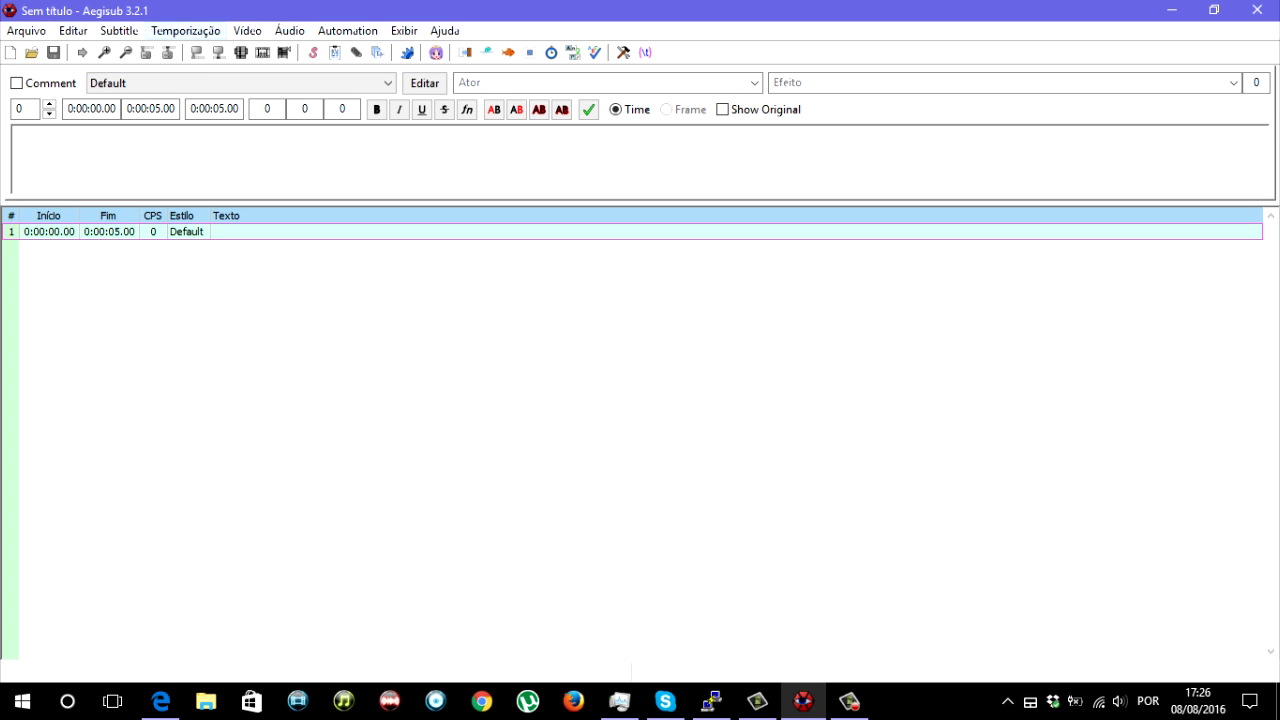
click(247, 30)
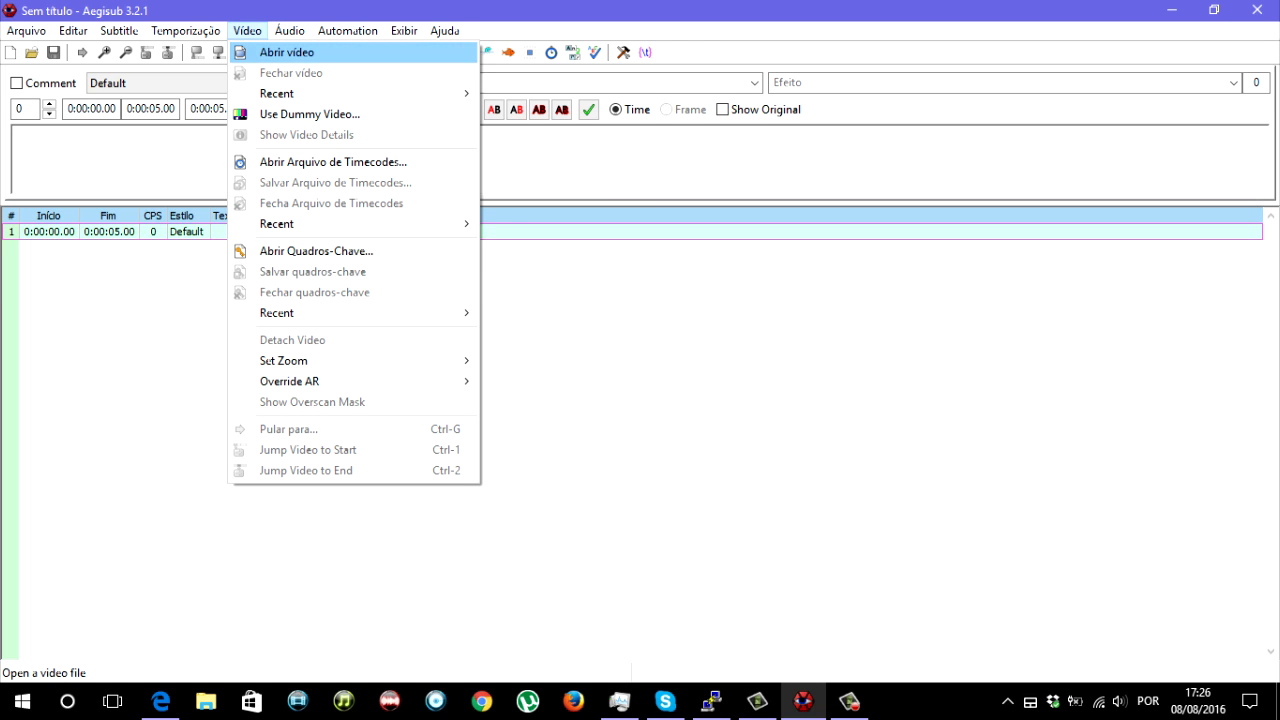
click(287, 52)
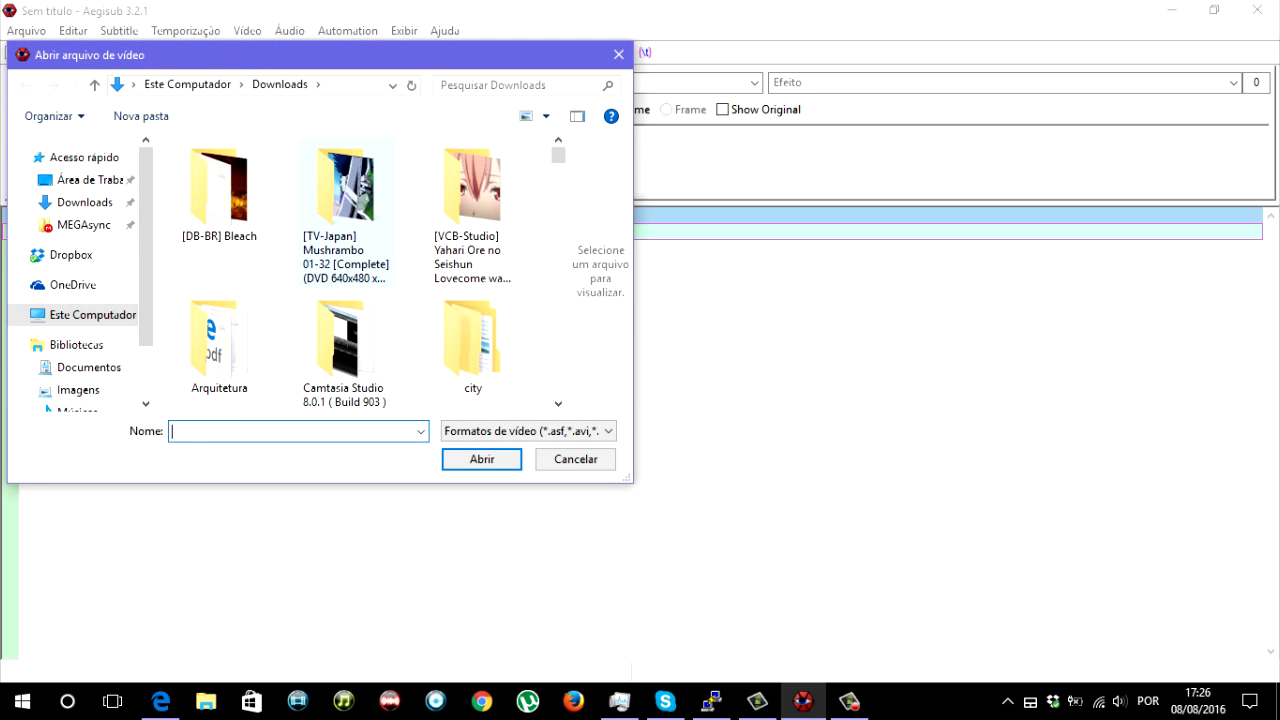
double_click(468, 200)
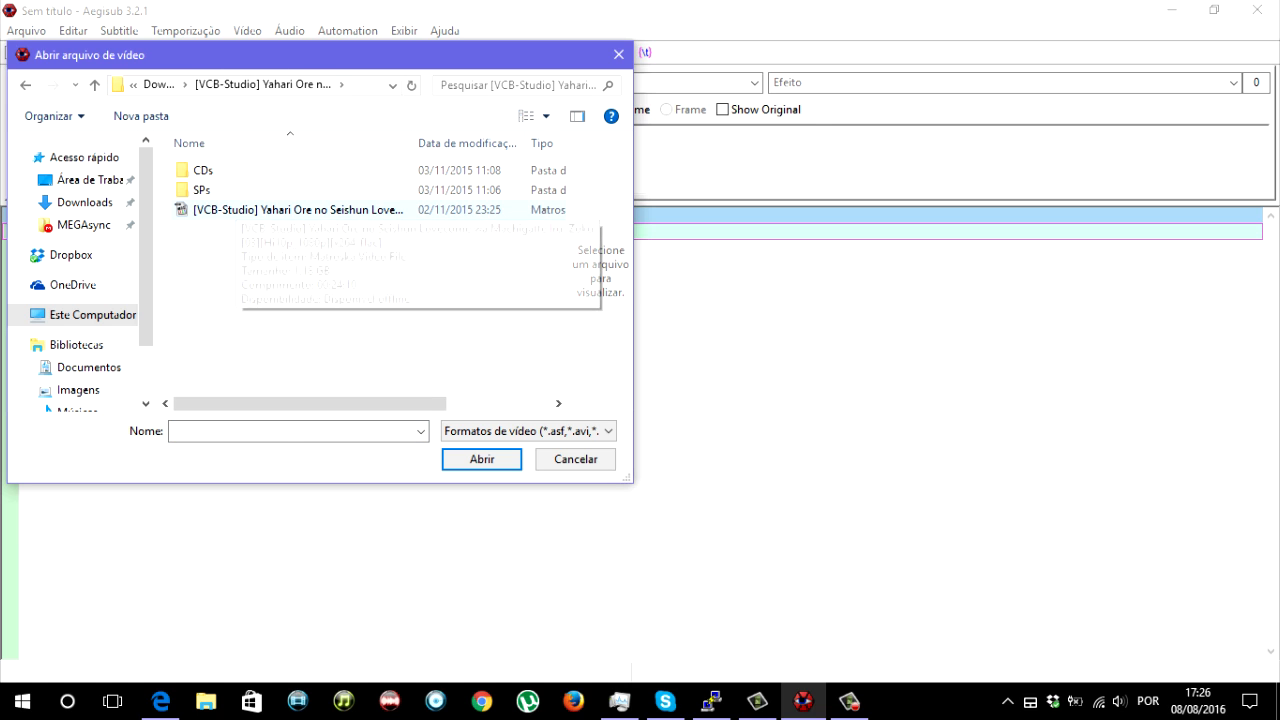
double_click(250, 209)
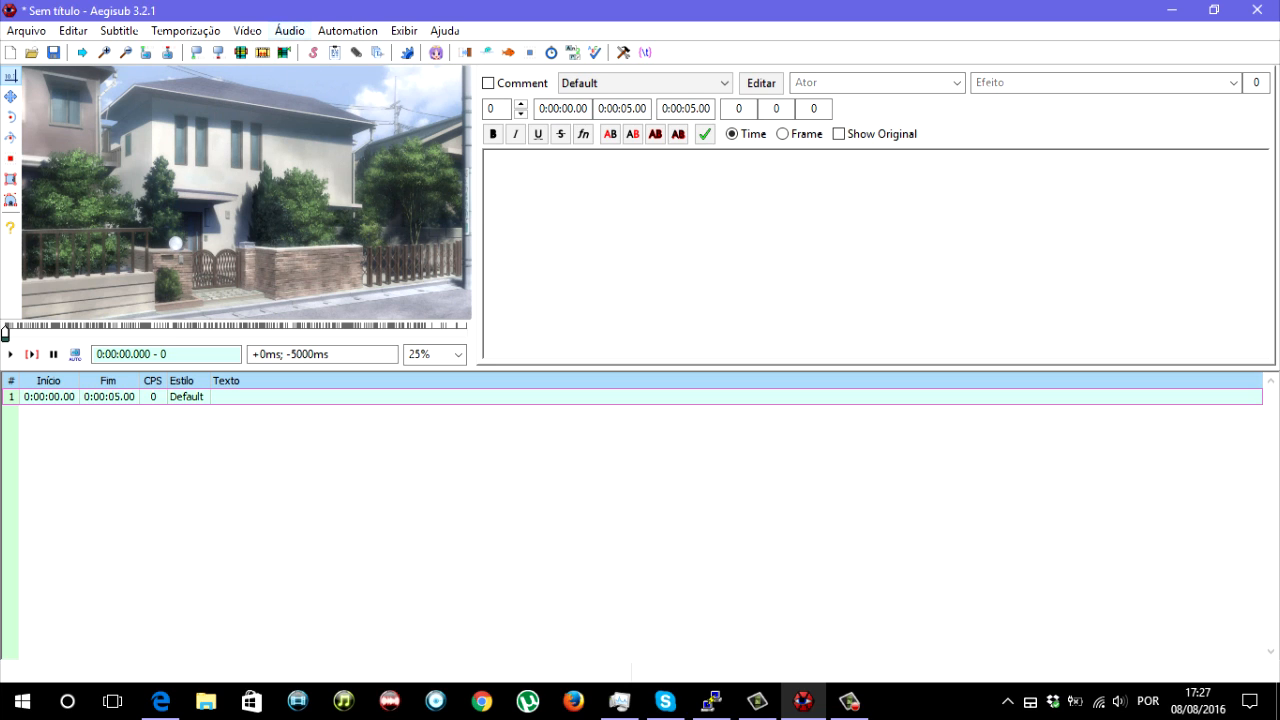
click(289, 30)
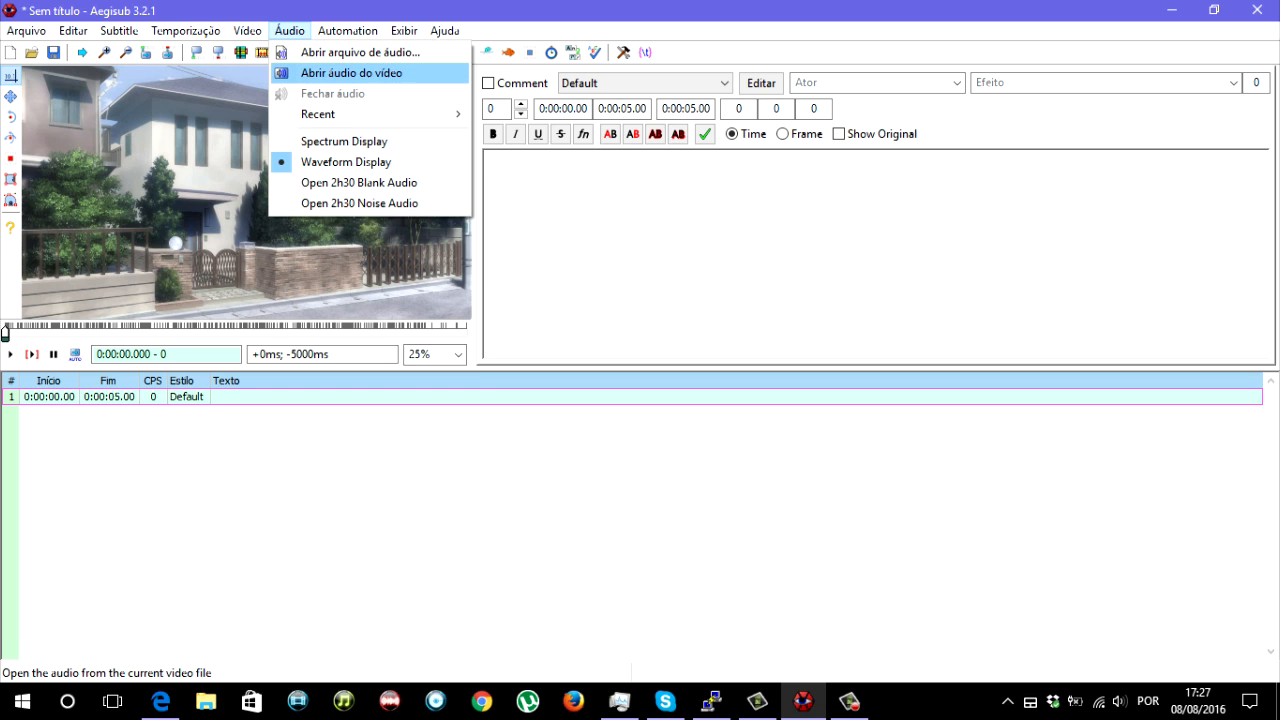
click(350, 73)
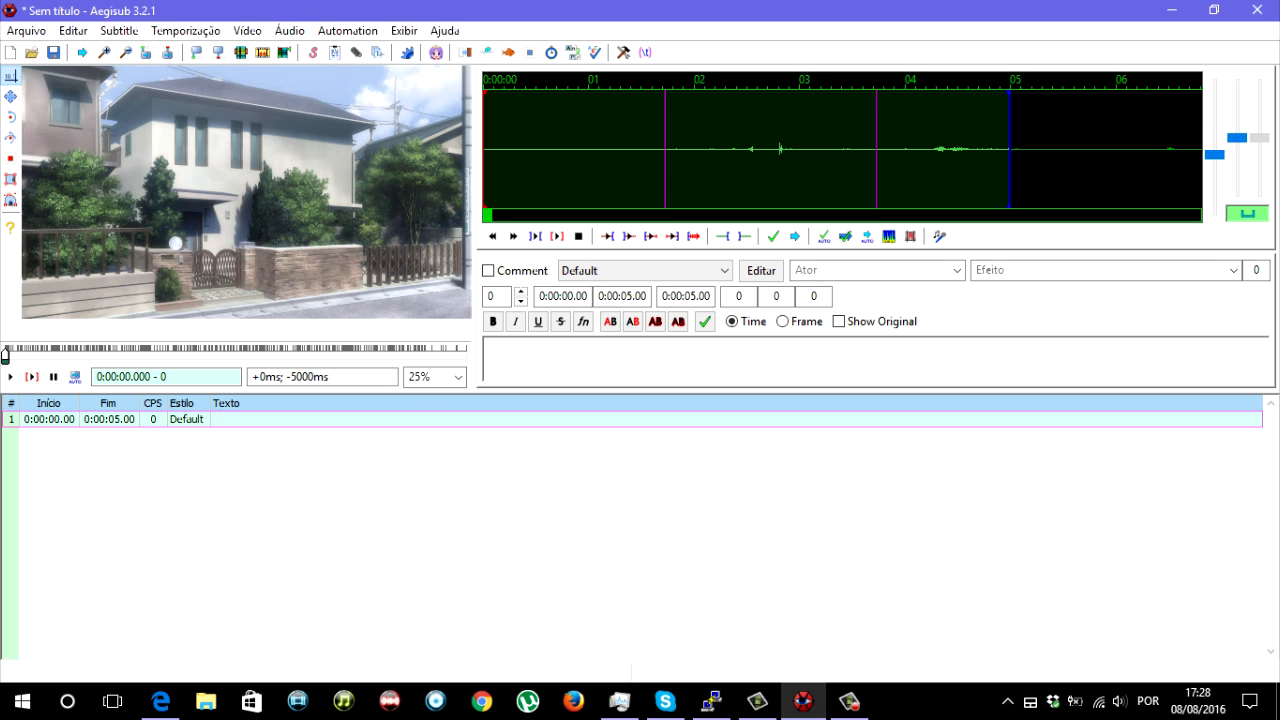
- Close the open video and its audio
click(247, 30)
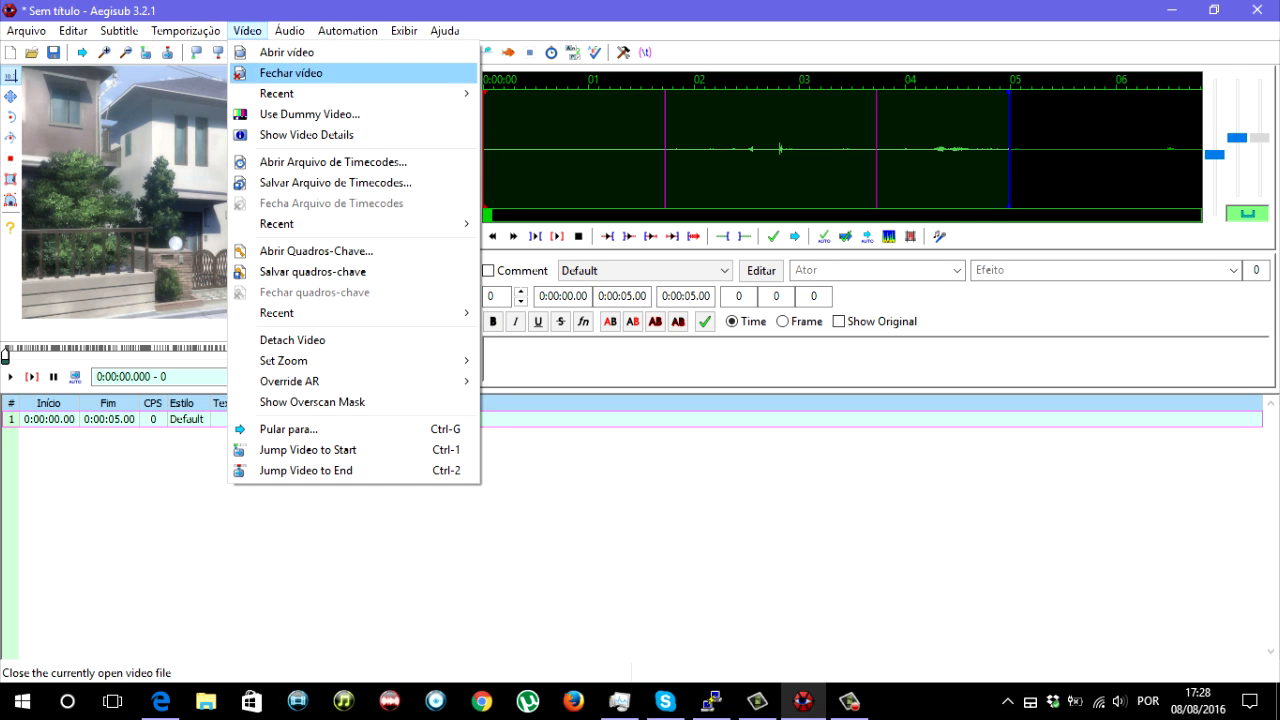
click(290, 73)
click(289, 30)
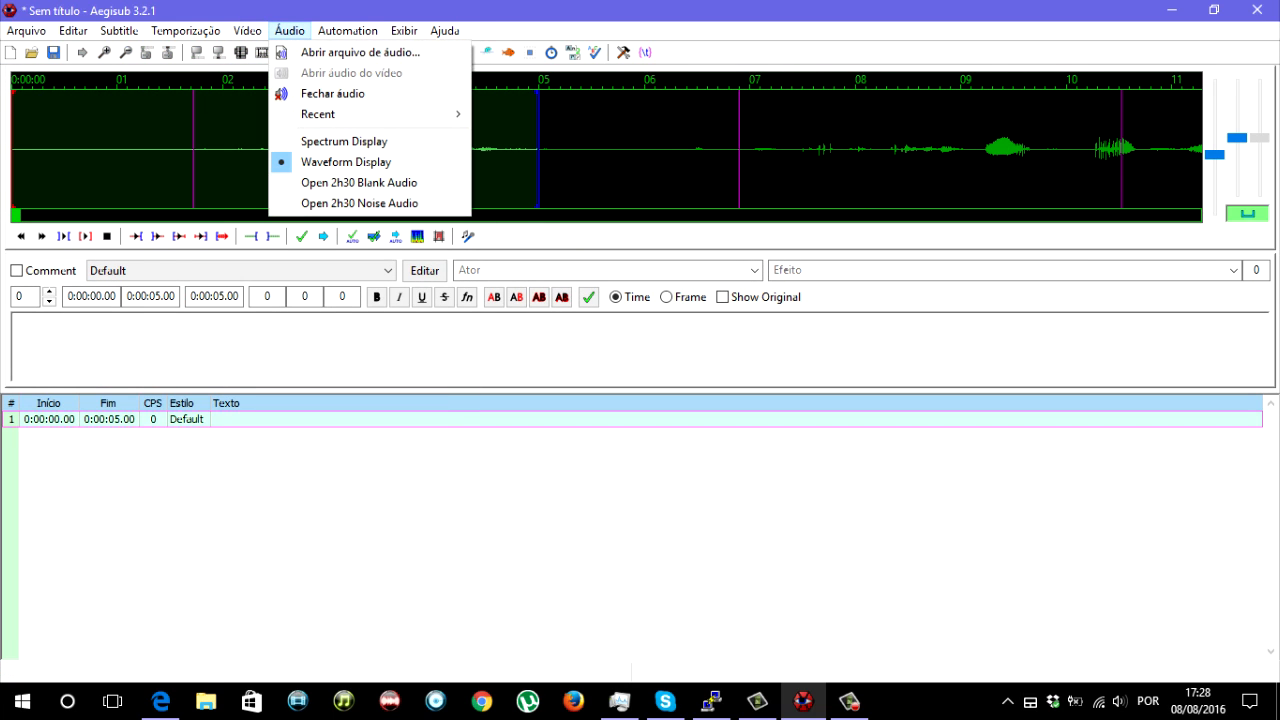
click(333, 93)
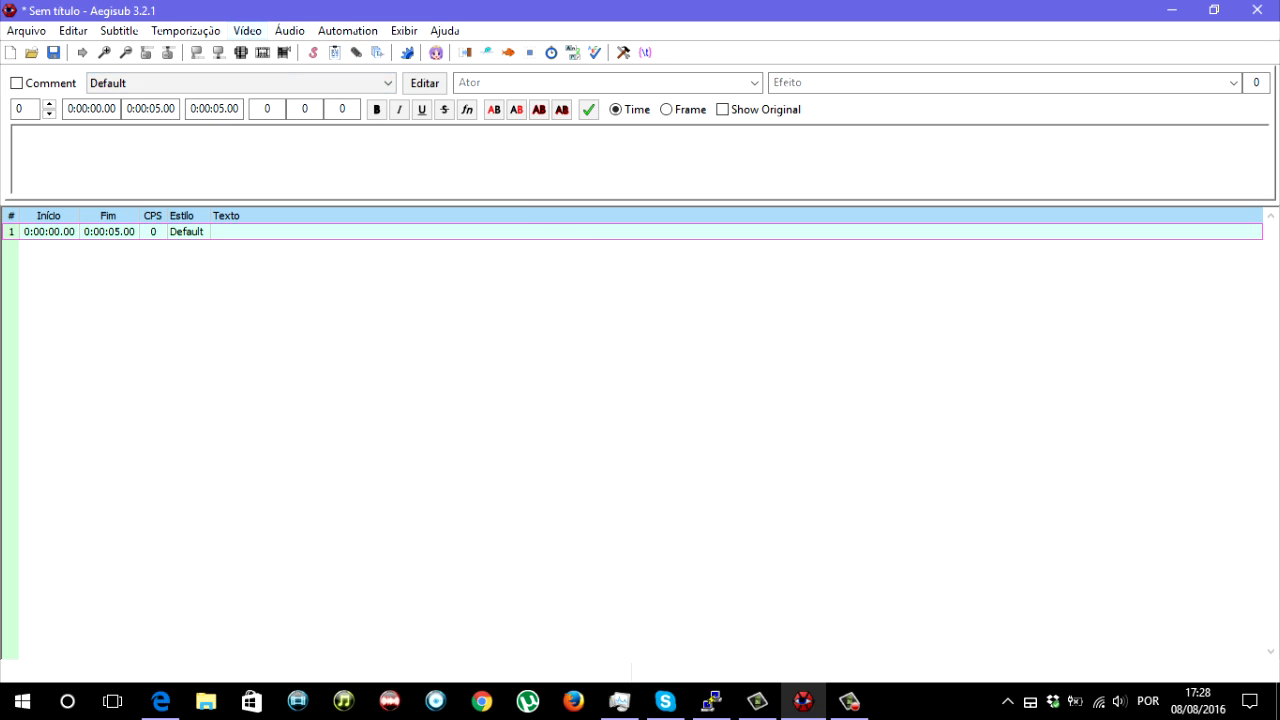
- Start a dummy video with the resolution 1280x720 (HD 720p)
click(247, 30)
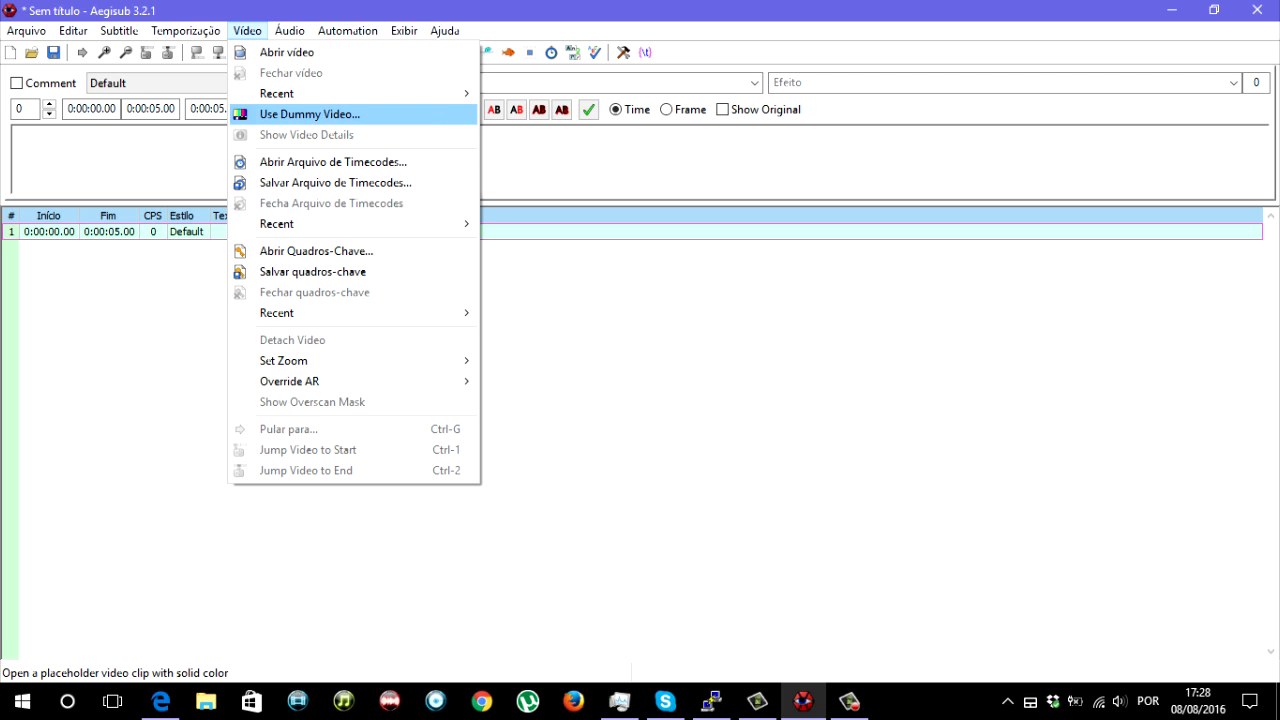
click(309, 114)
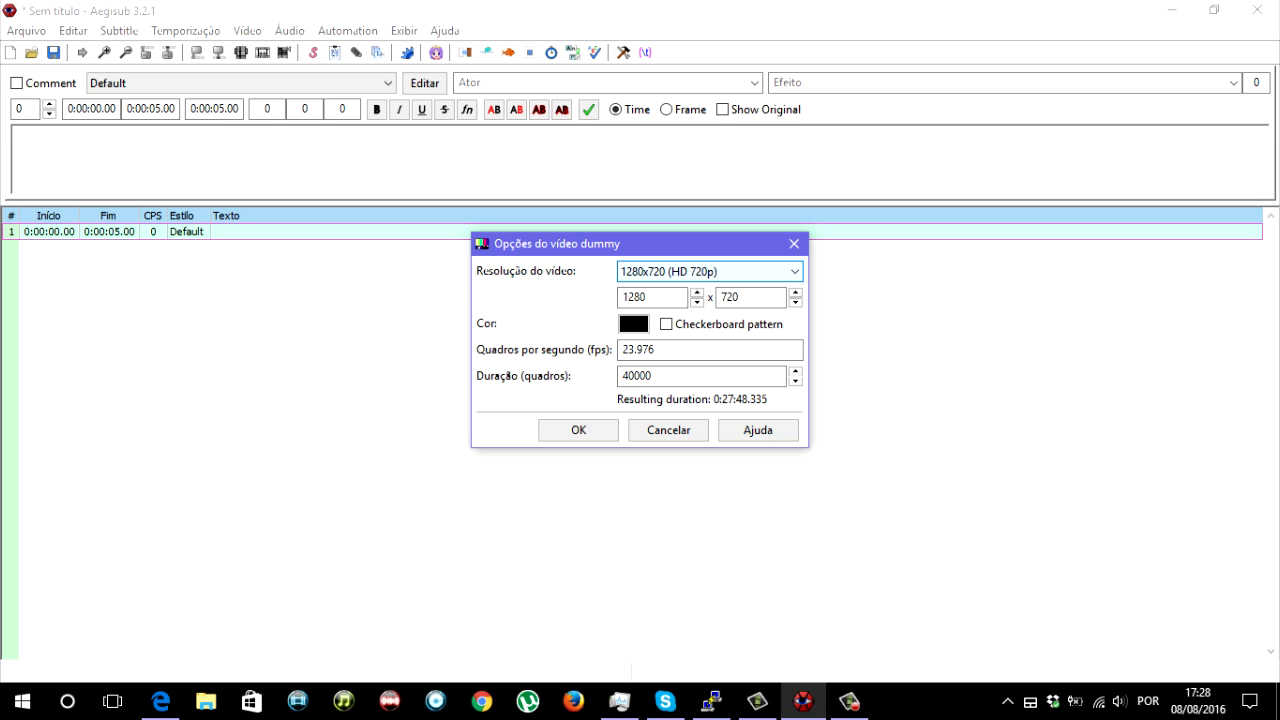
click(710, 272)
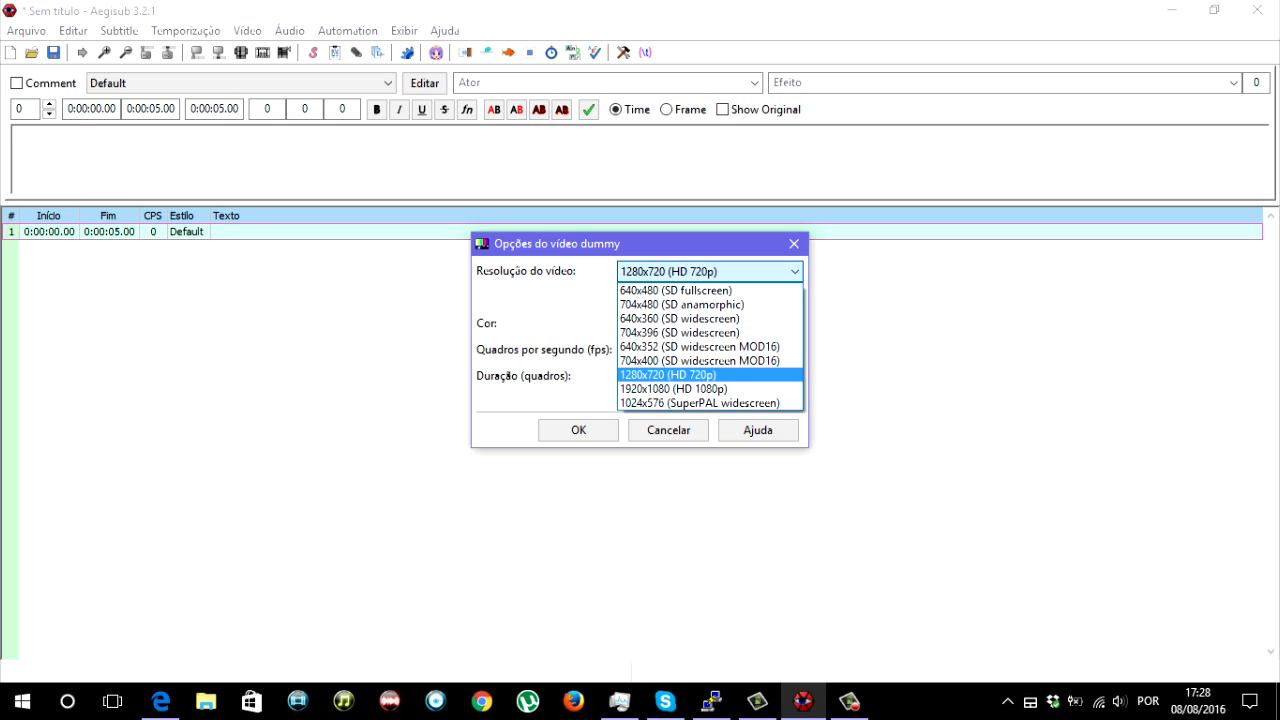
click(690, 375)
- Set the dummy video's colour to white (#FFFFFF)
key(Tab)
key(Tab)
key(Tab)
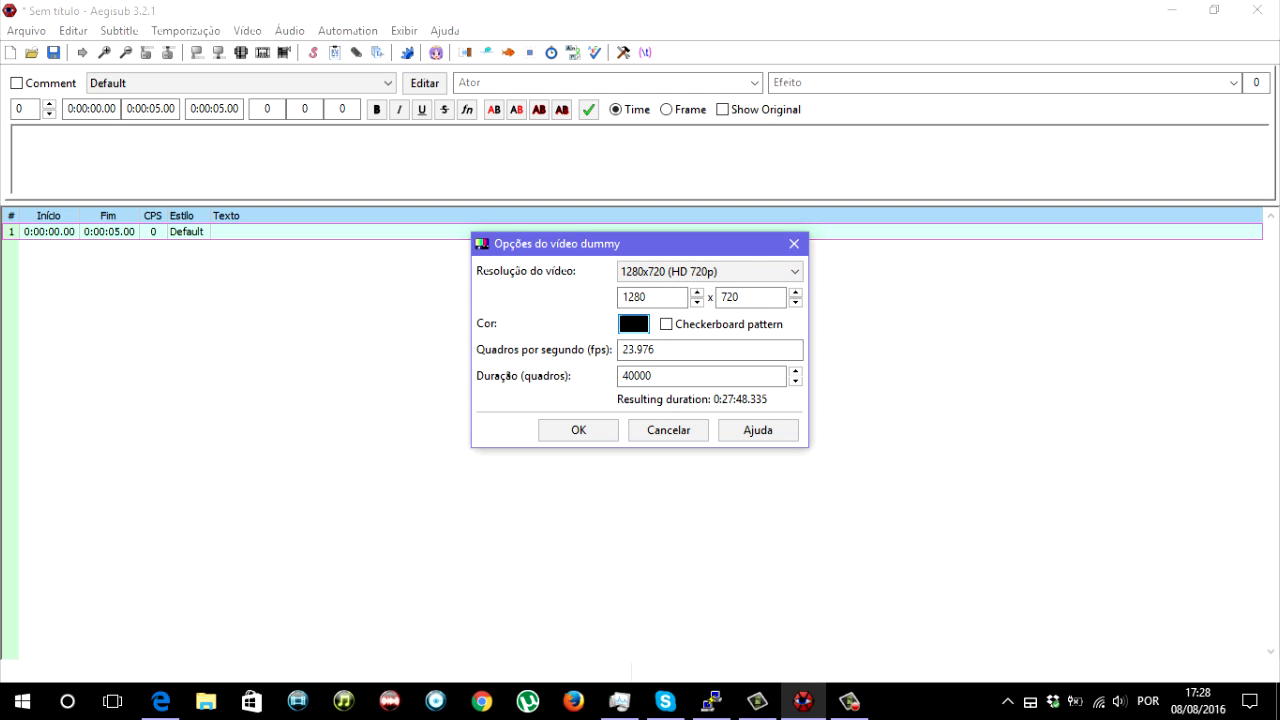
key(space)
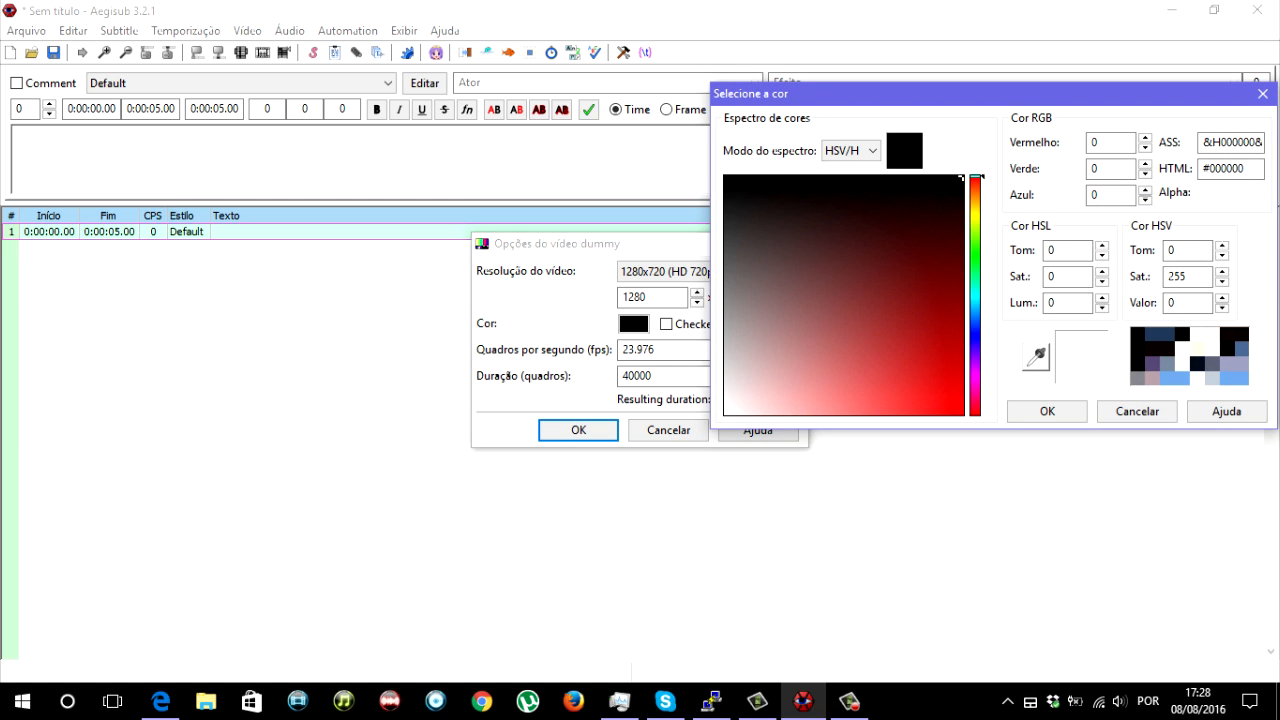
drag(975, 177, 975, 315)
mouse_move(930, 260)
mouse_down()
mouse_move(929, 349)
mouse_move(833, 348)
mouse_move(940, 321)
mouse_move(914, 315)
mouse_move(725, 413)
mouse_up()
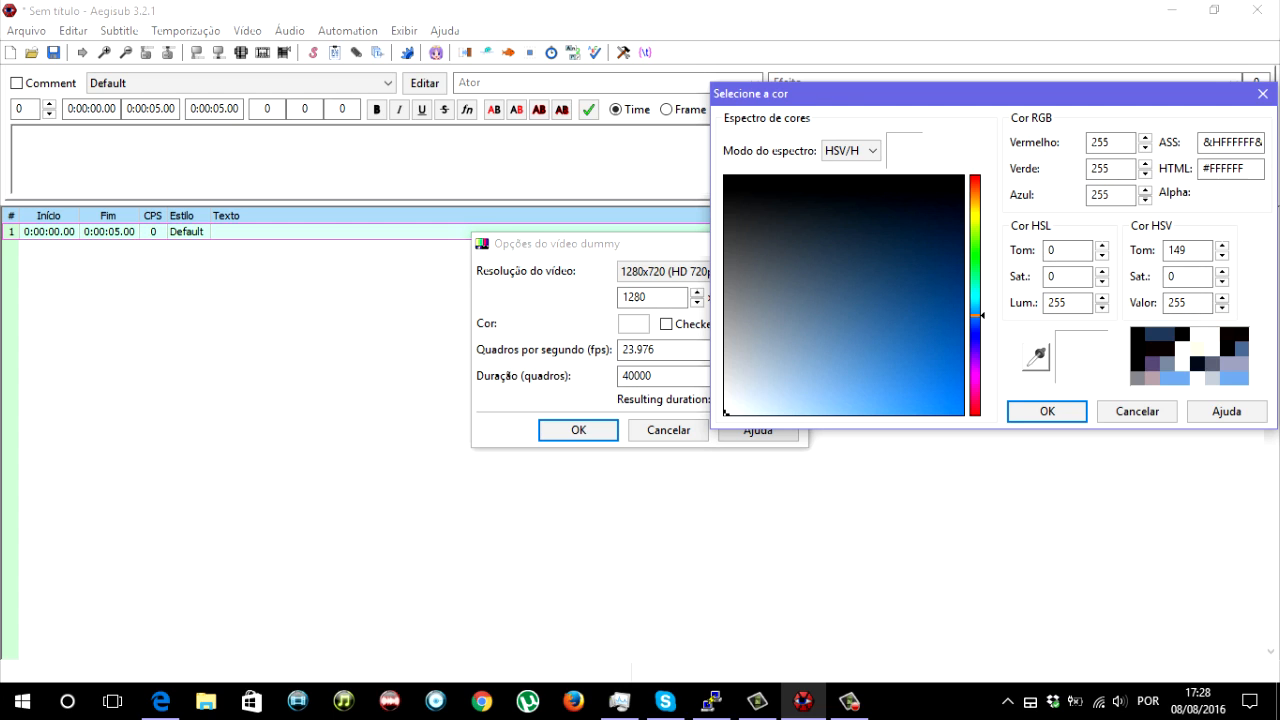
click(1046, 411)
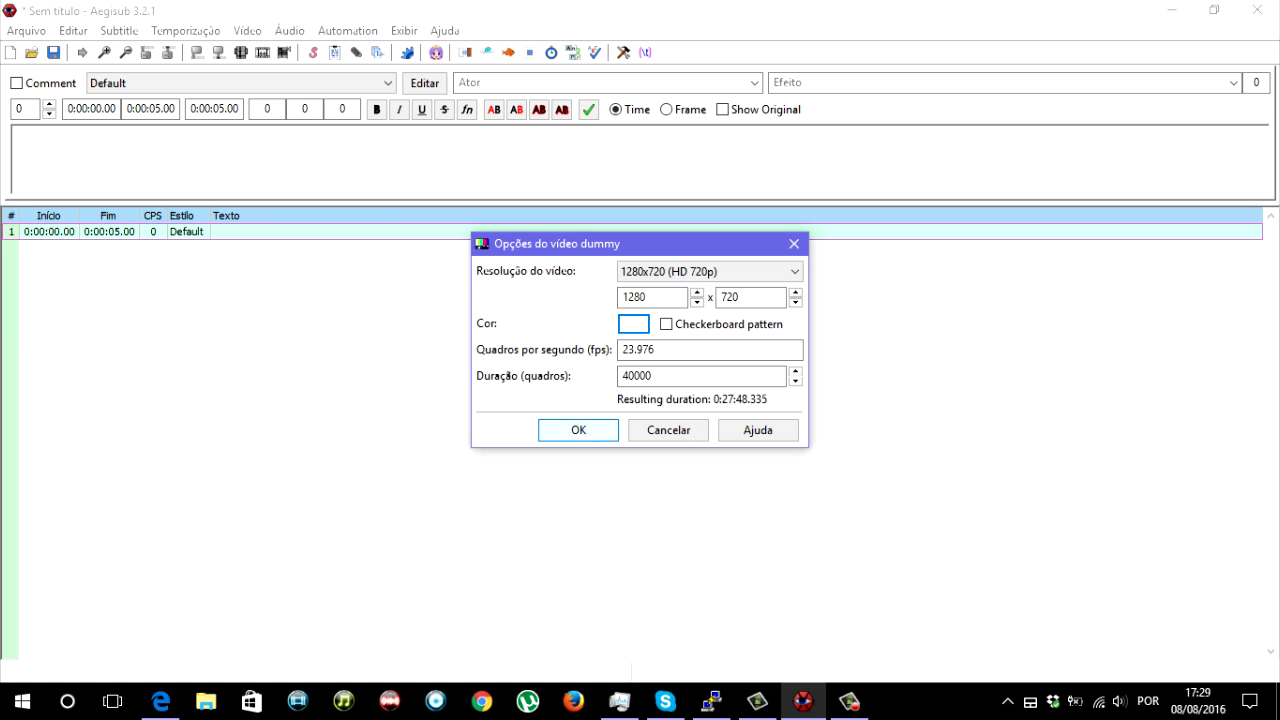
- Create the dummy video with the chosen options and enlarge its preview to 37.5%
key(Return)
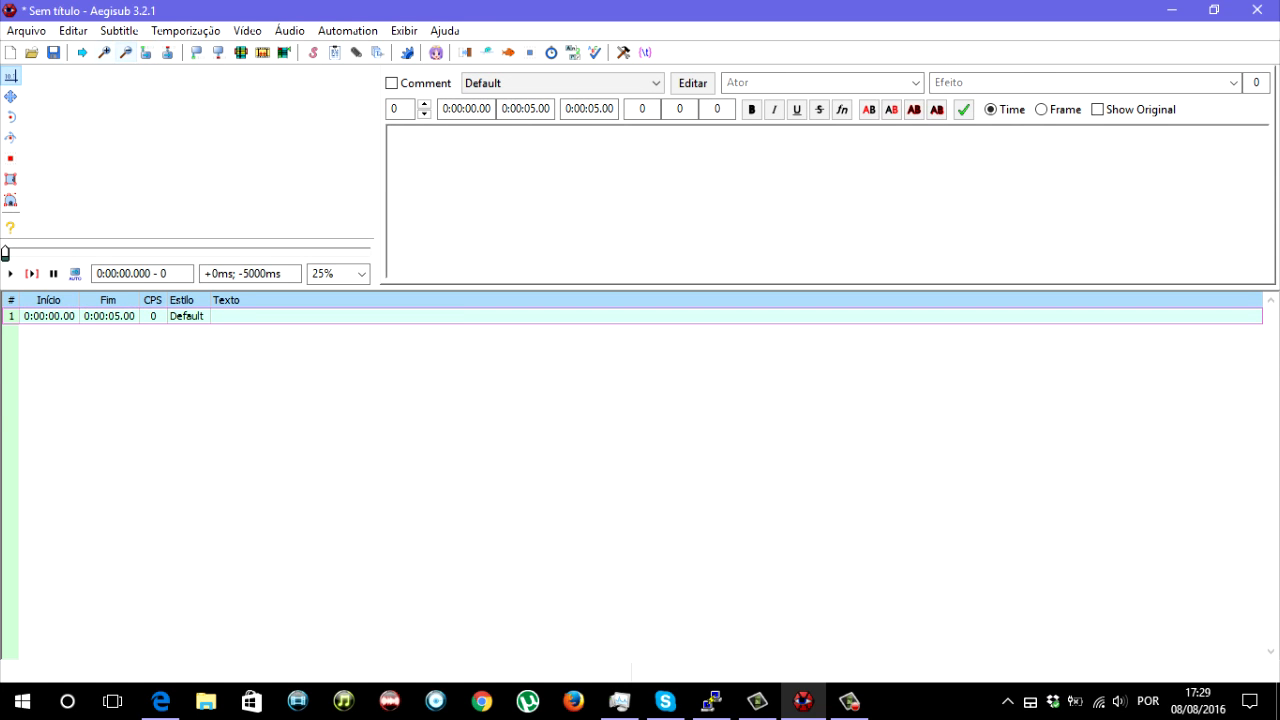
click(104, 52)
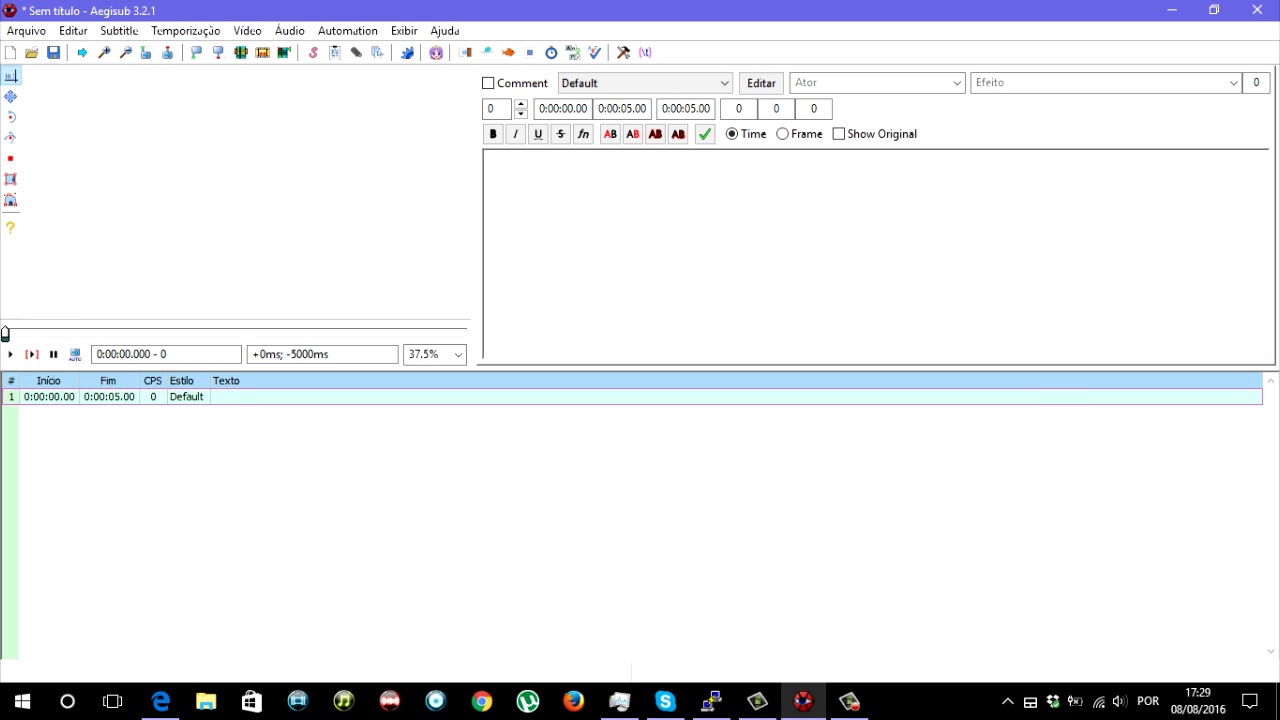
mouse_move(5, 334)
mouse_down()
mouse_move(470, 334)
mouse_move(4, 334)
mouse_up()
- Open the 2h30 blank audio clip and close it again
click(289, 31)
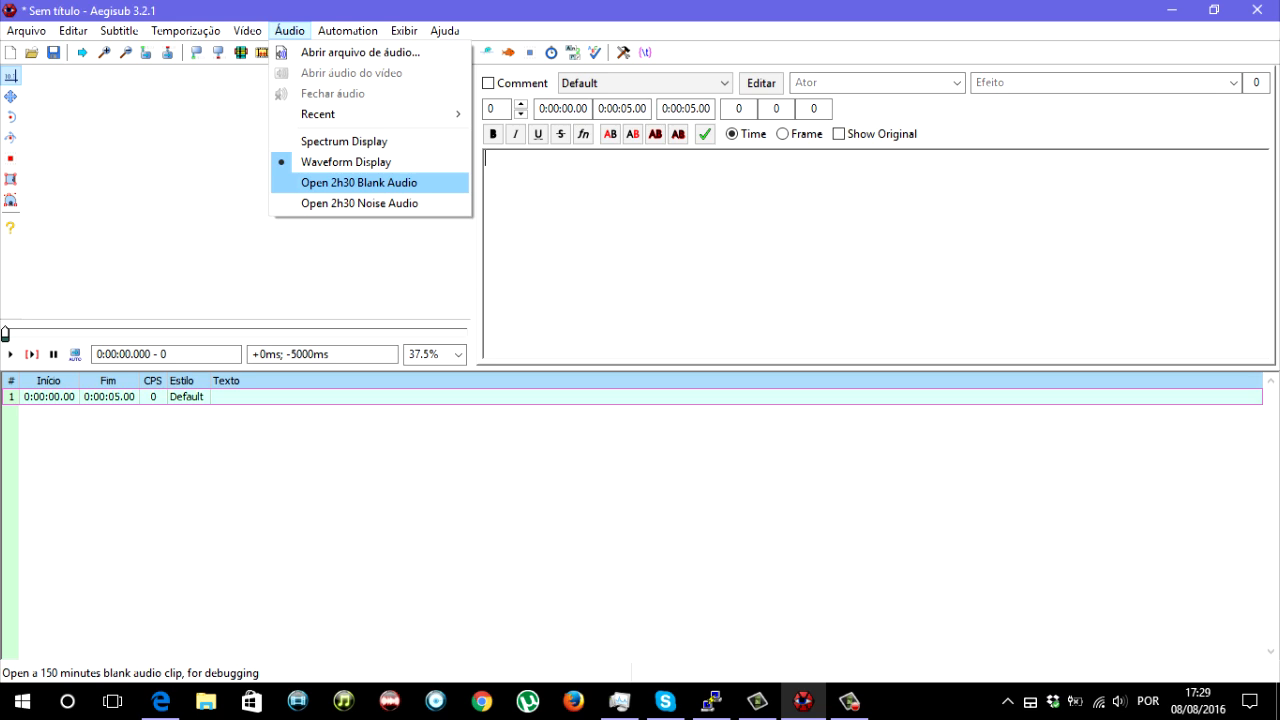
click(359, 182)
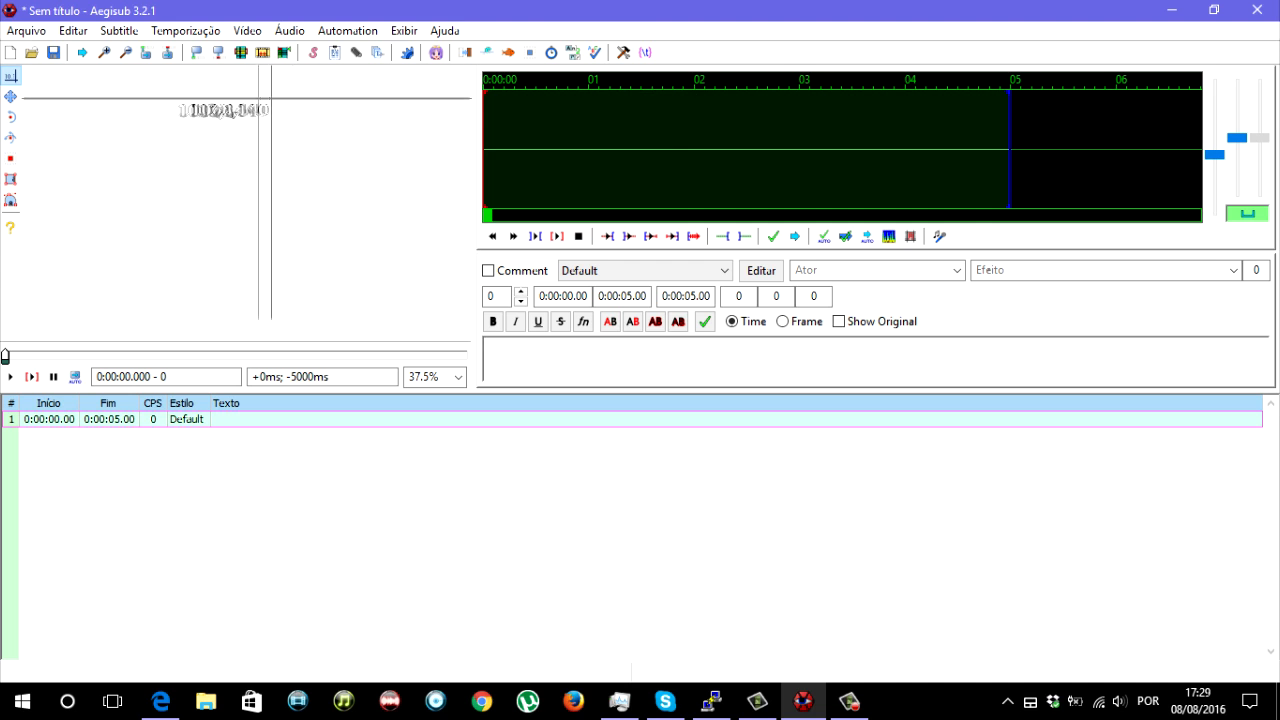
click(289, 30)
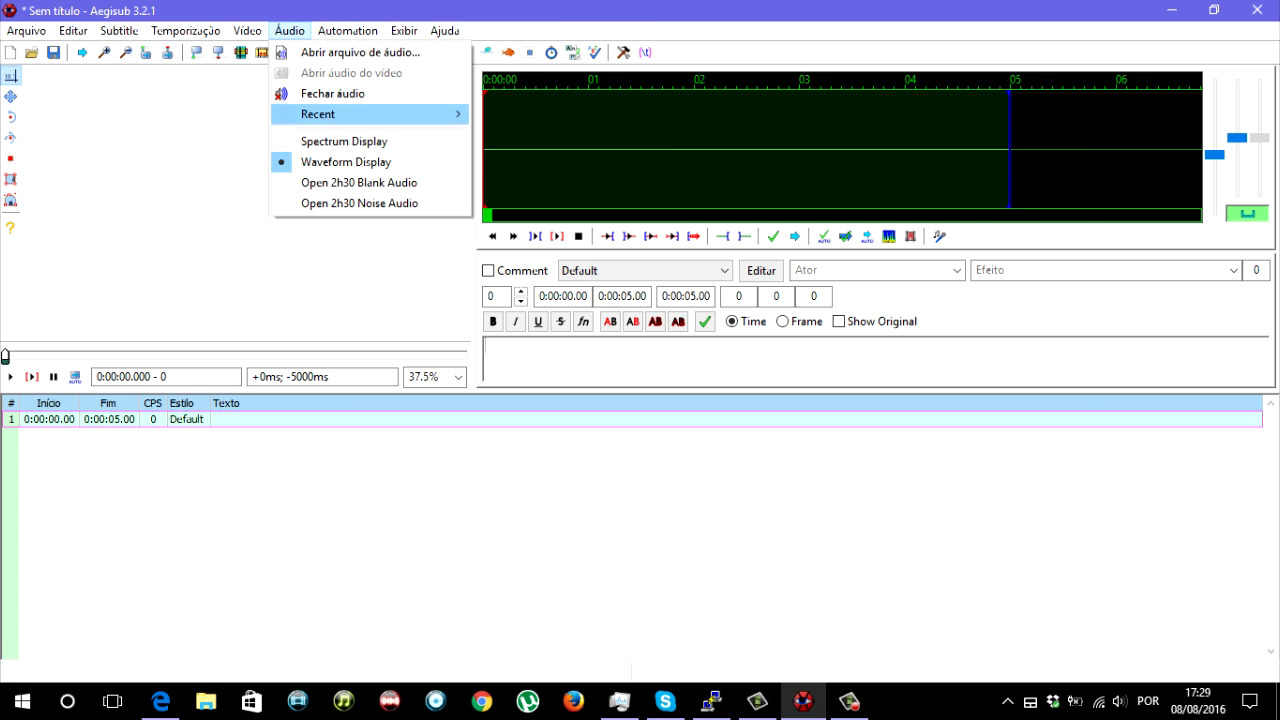
click(333, 93)
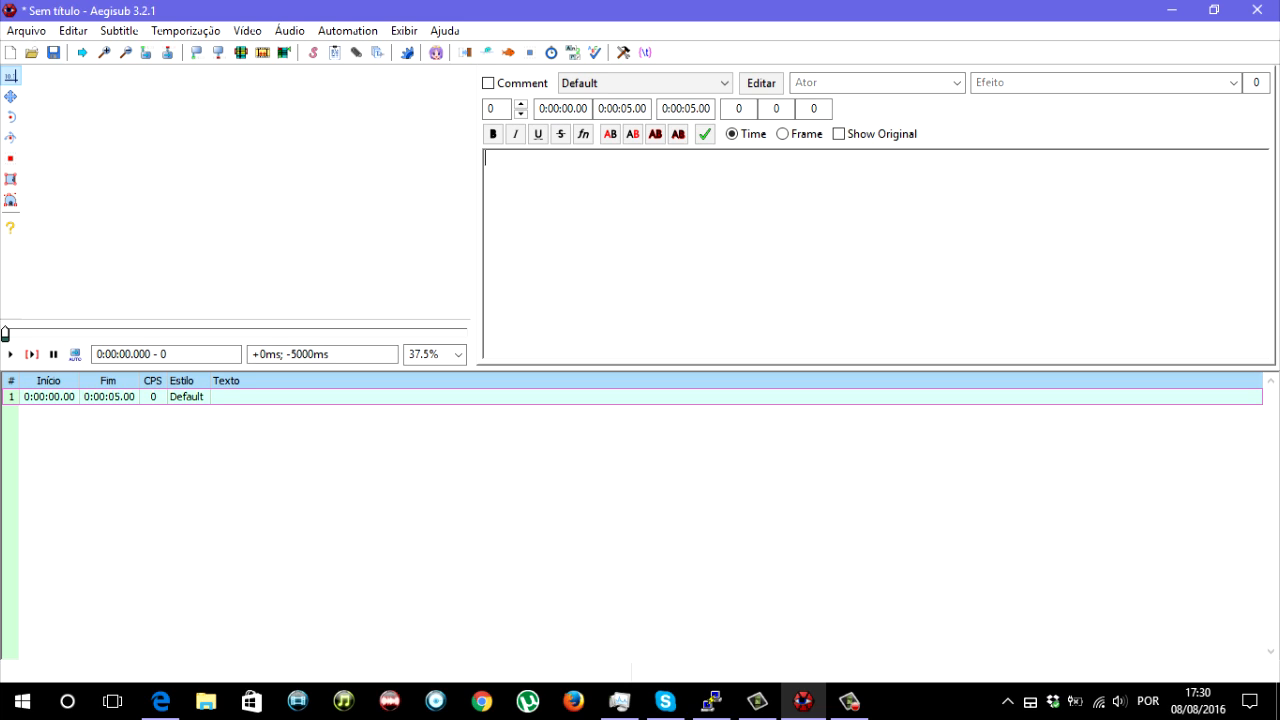
- Enter "Olá mundo!" as the text of the first subtitle line
text(Olá mundo!)
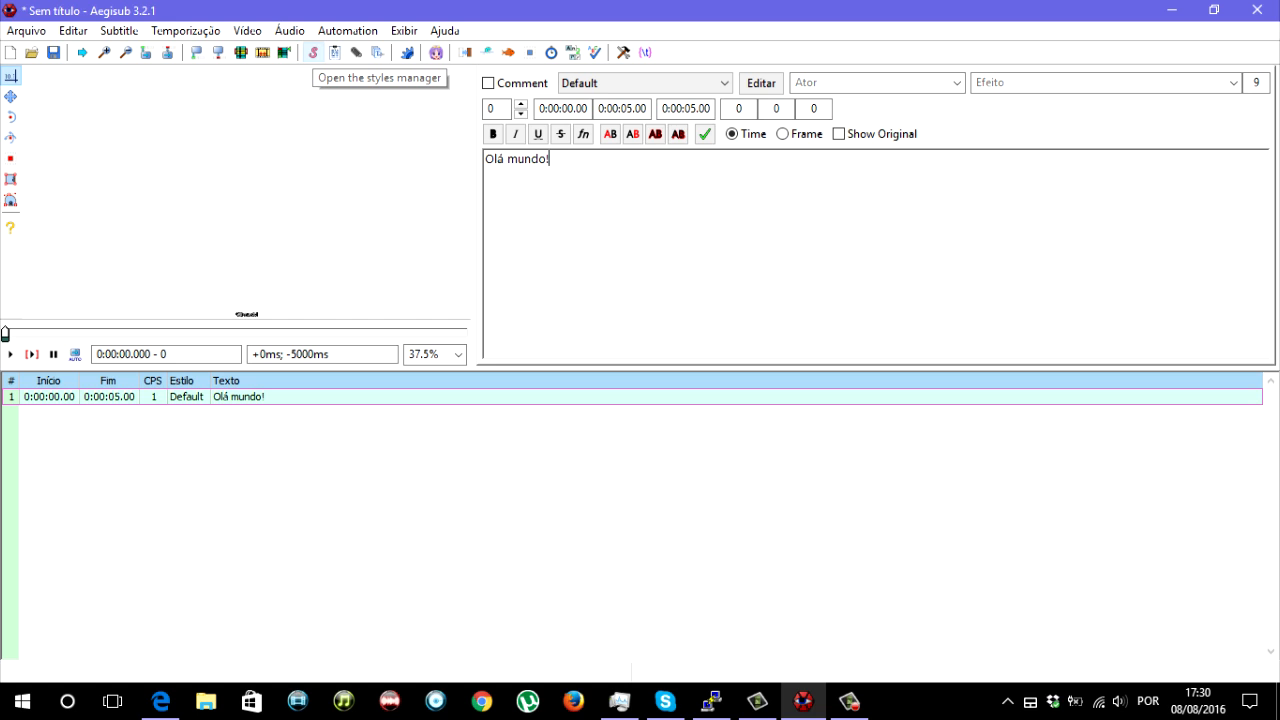
- Delete the styles Dialogo, Dialogo - Suspenso, Dialogo - Topo, Notas BR and Tradução from the current script in the styles manager
click(313, 52)
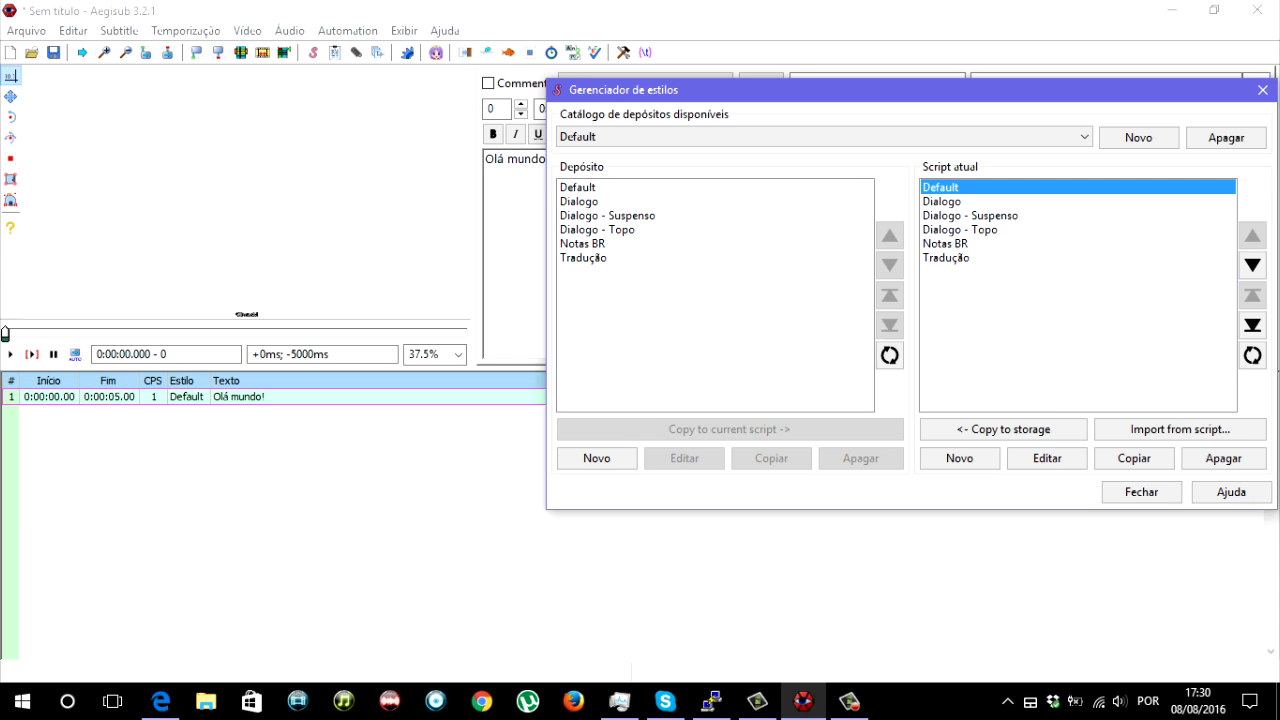
drag(990, 202, 990, 259)
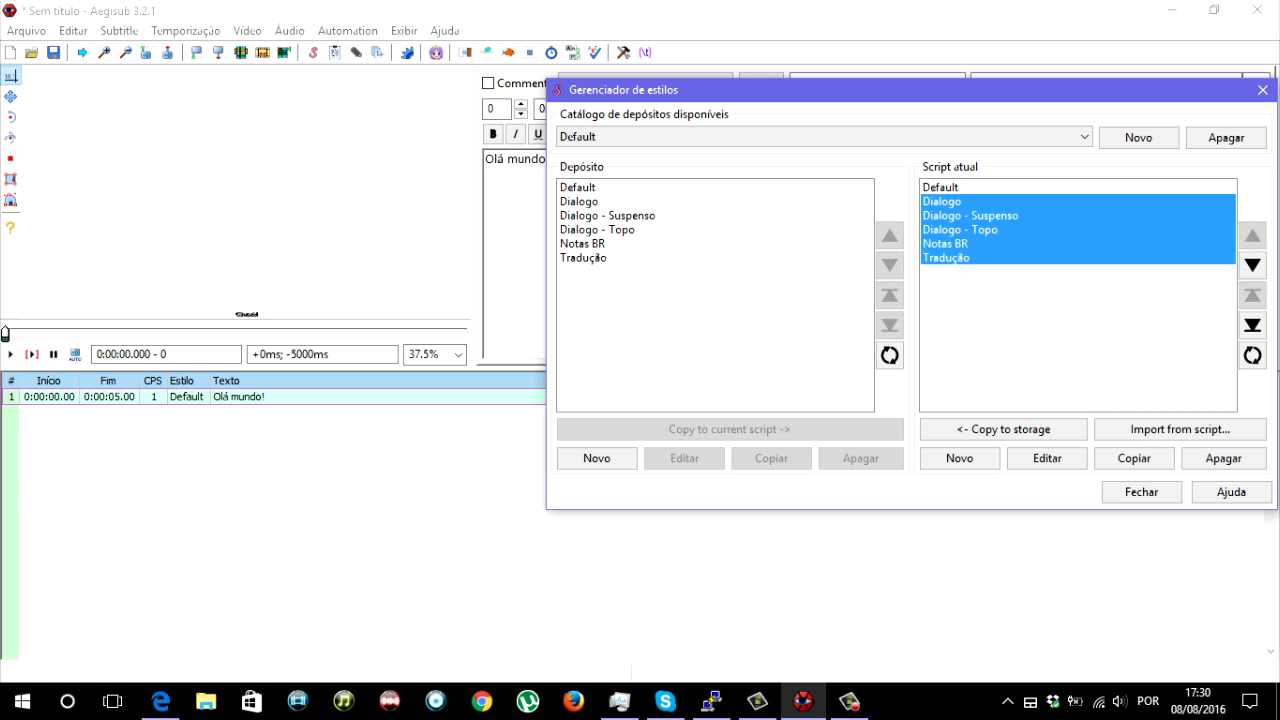
click(1223, 458)
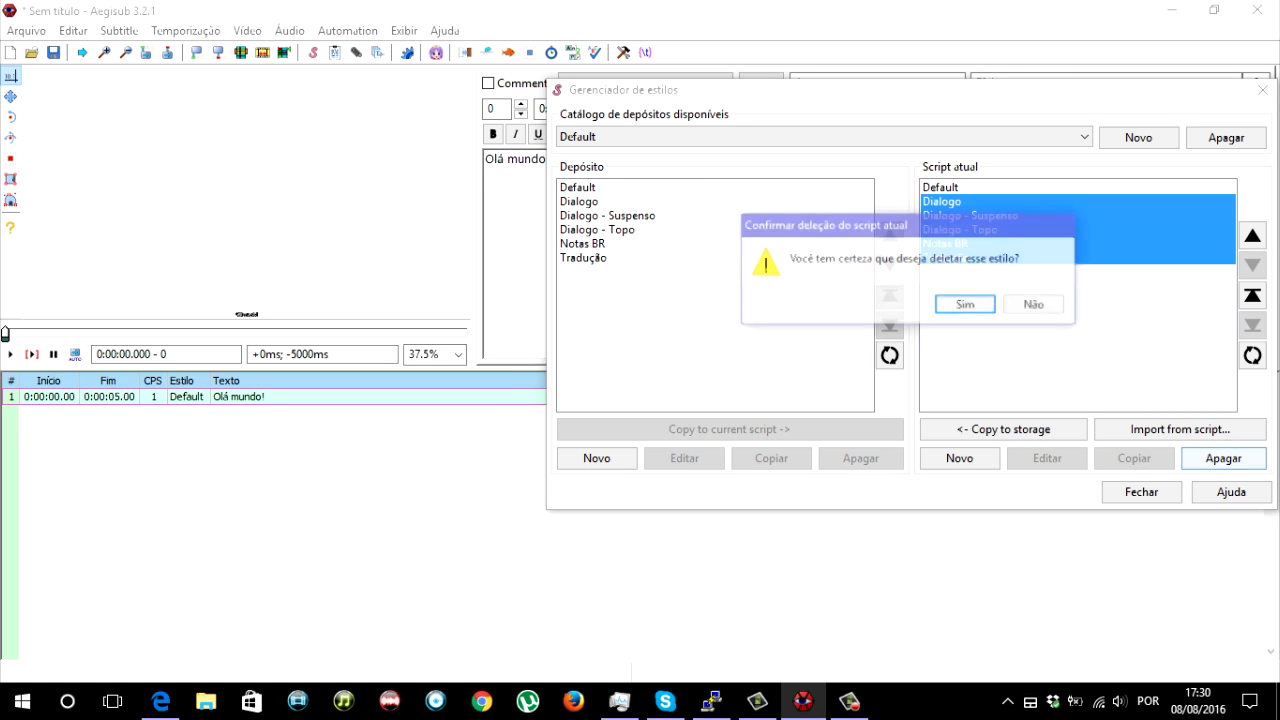
key(Return)
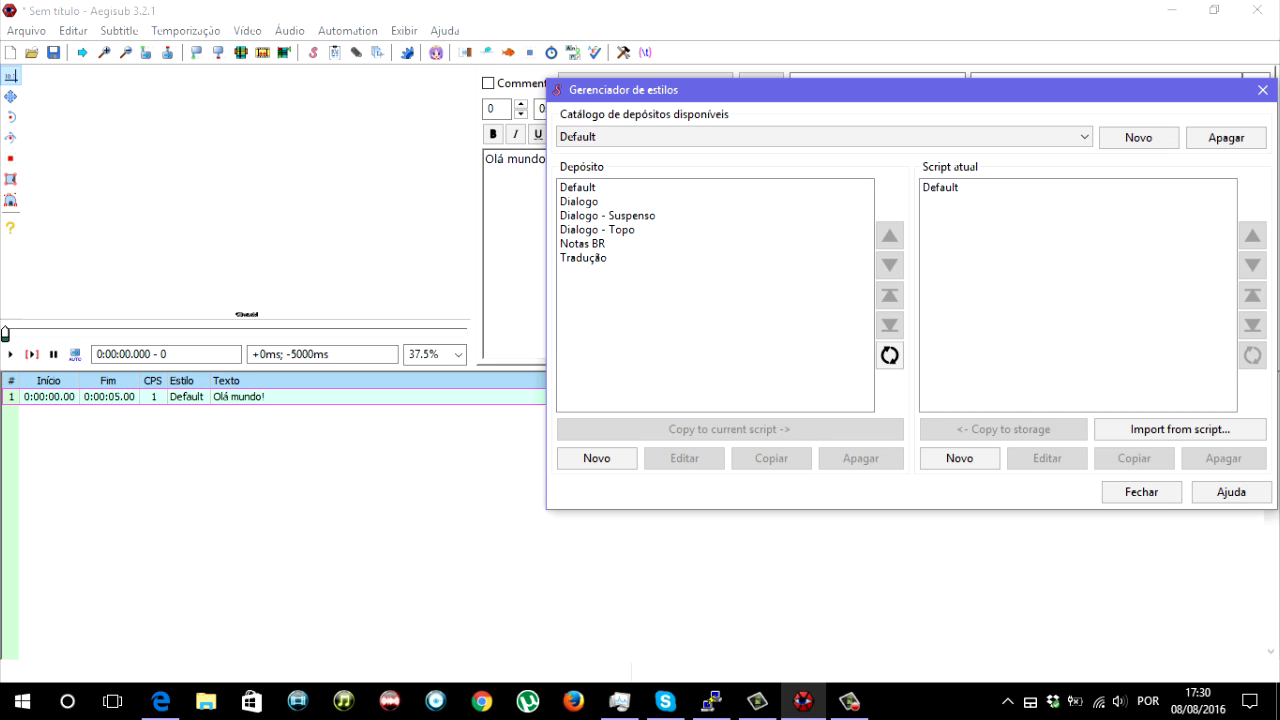
- Examine the settings of the current script's Default style in the style editor without changing them
double_click(941, 188)
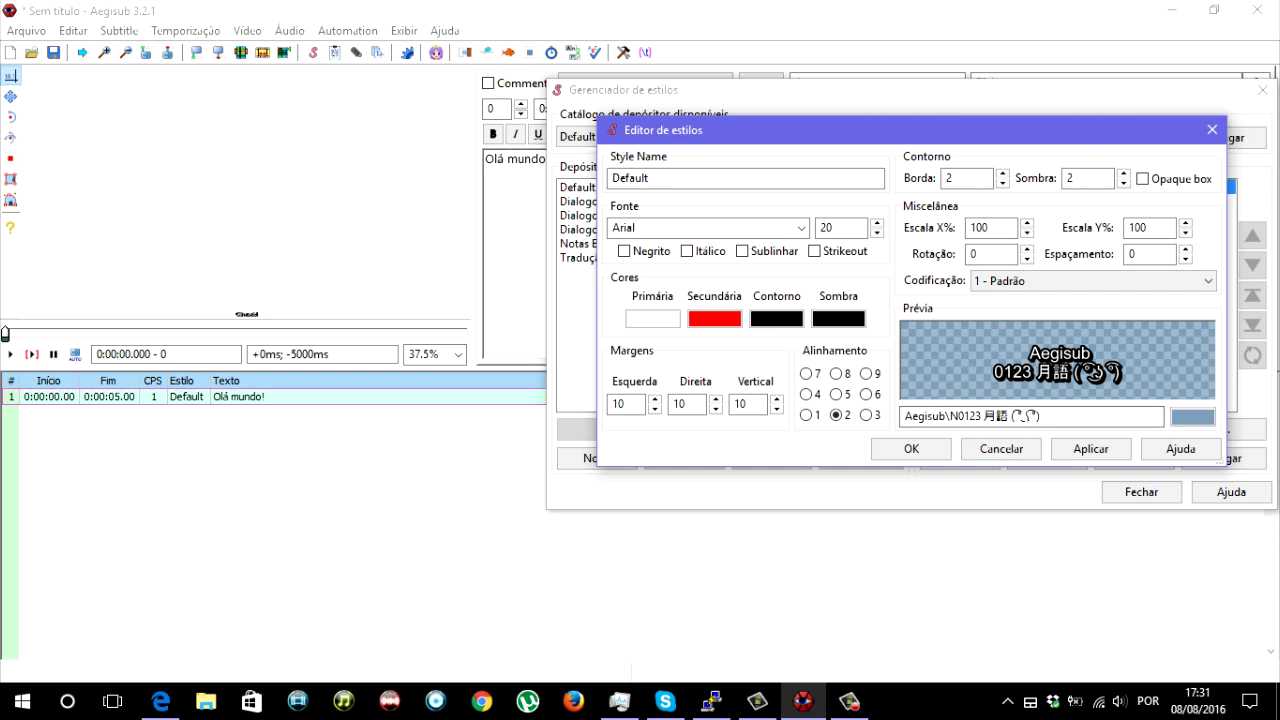
click(1001, 448)
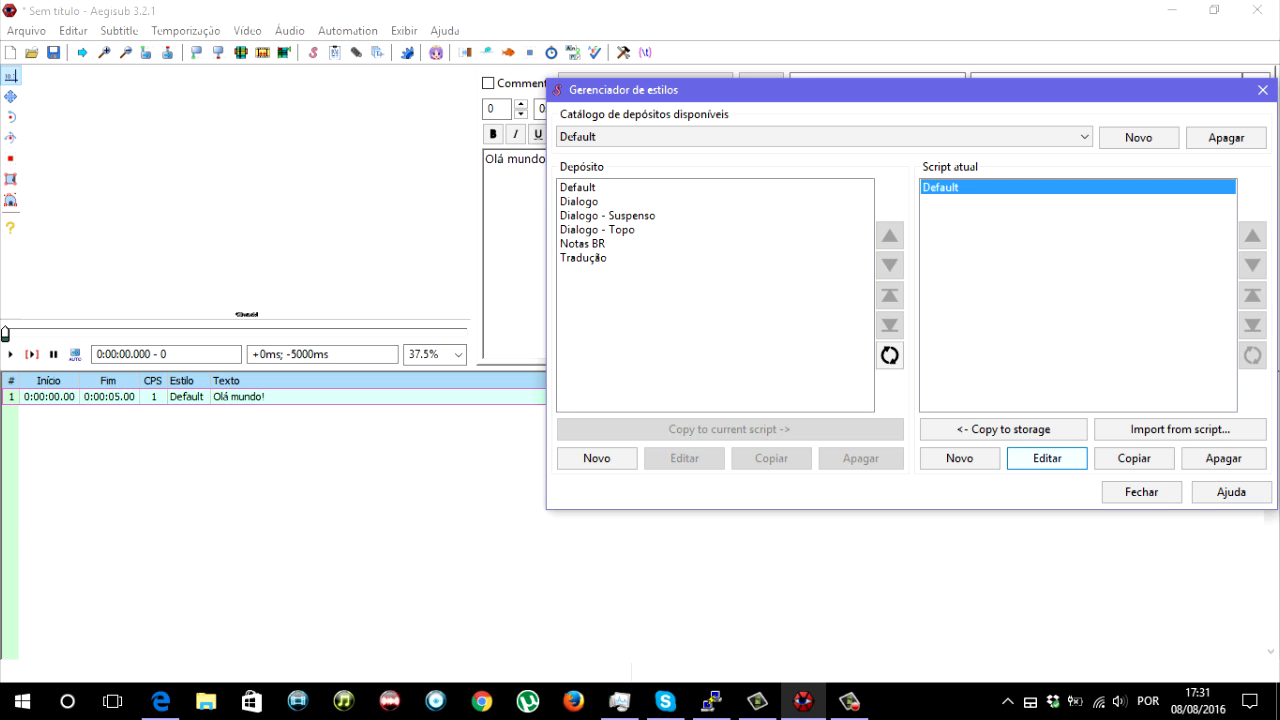
double_click(1123, 186)
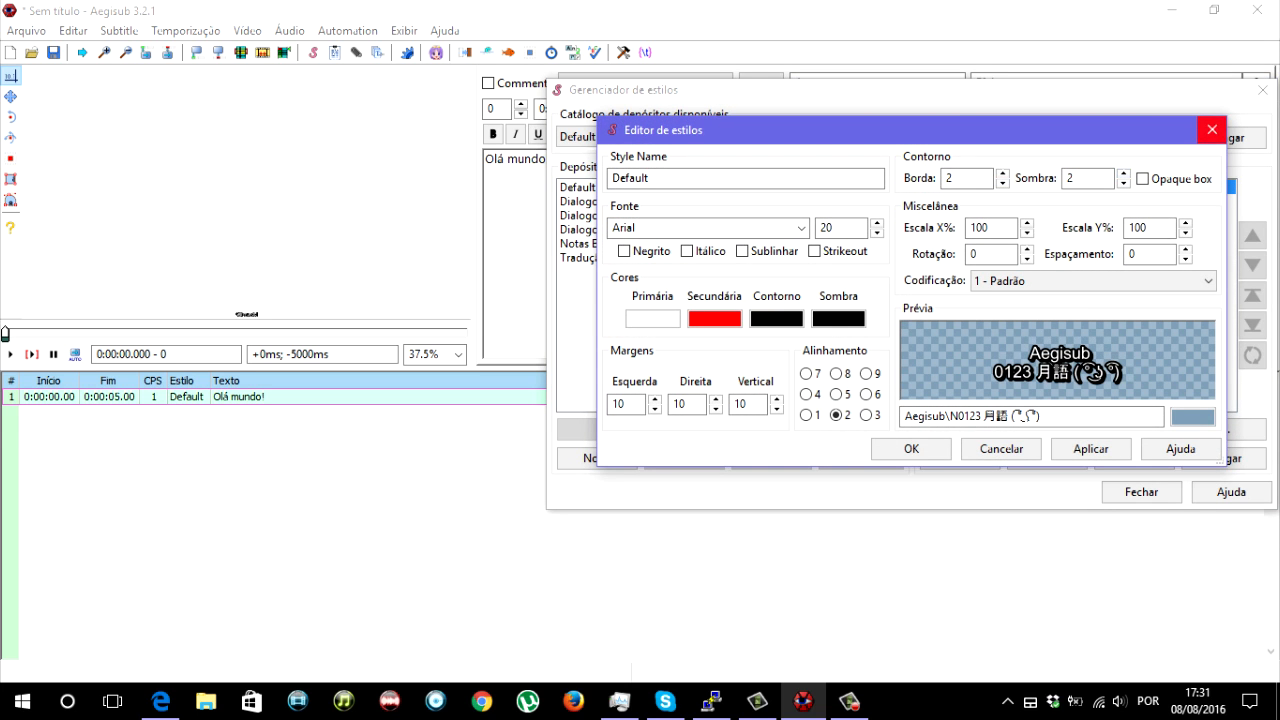
click(1212, 129)
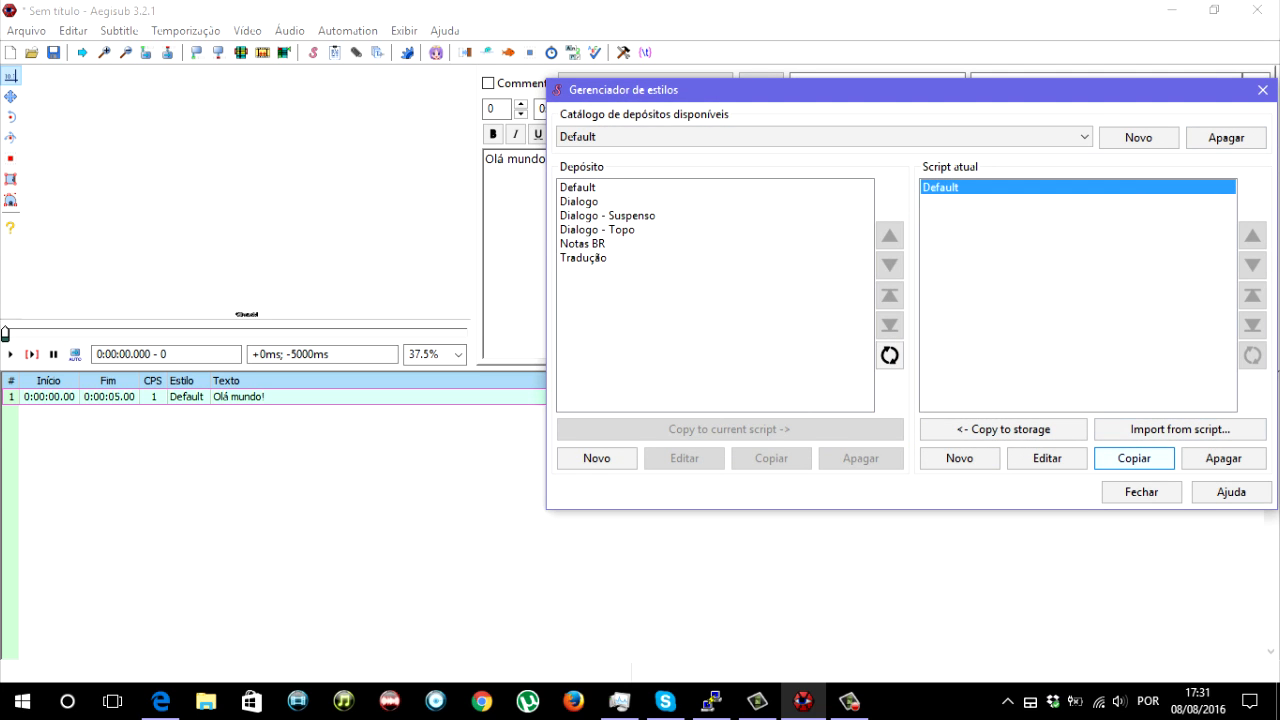
click(1134, 458)
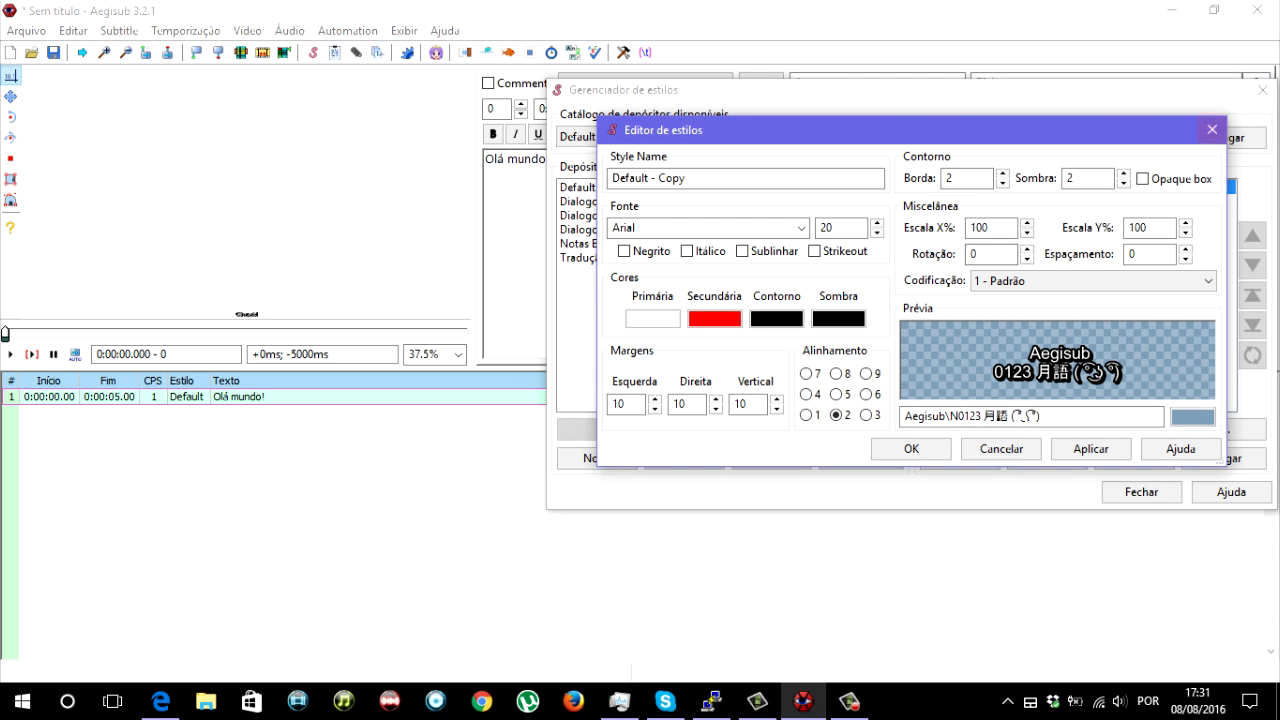
click(1211, 129)
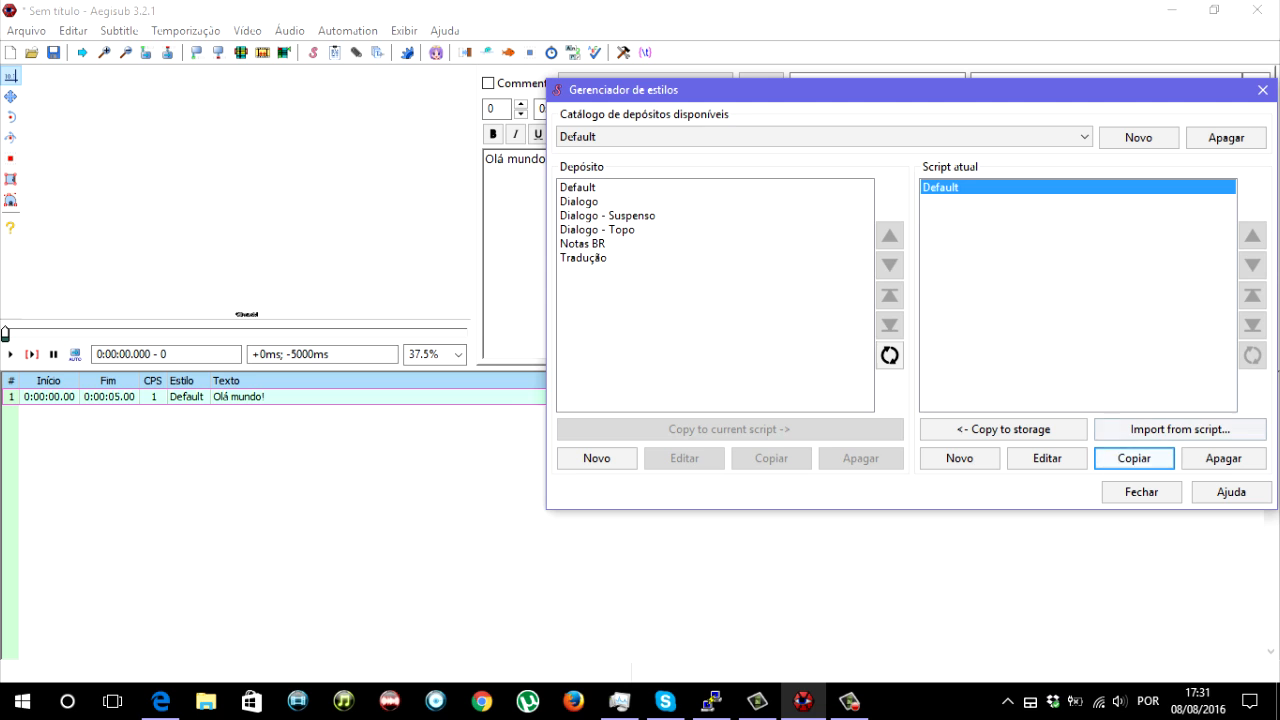
key(Return)
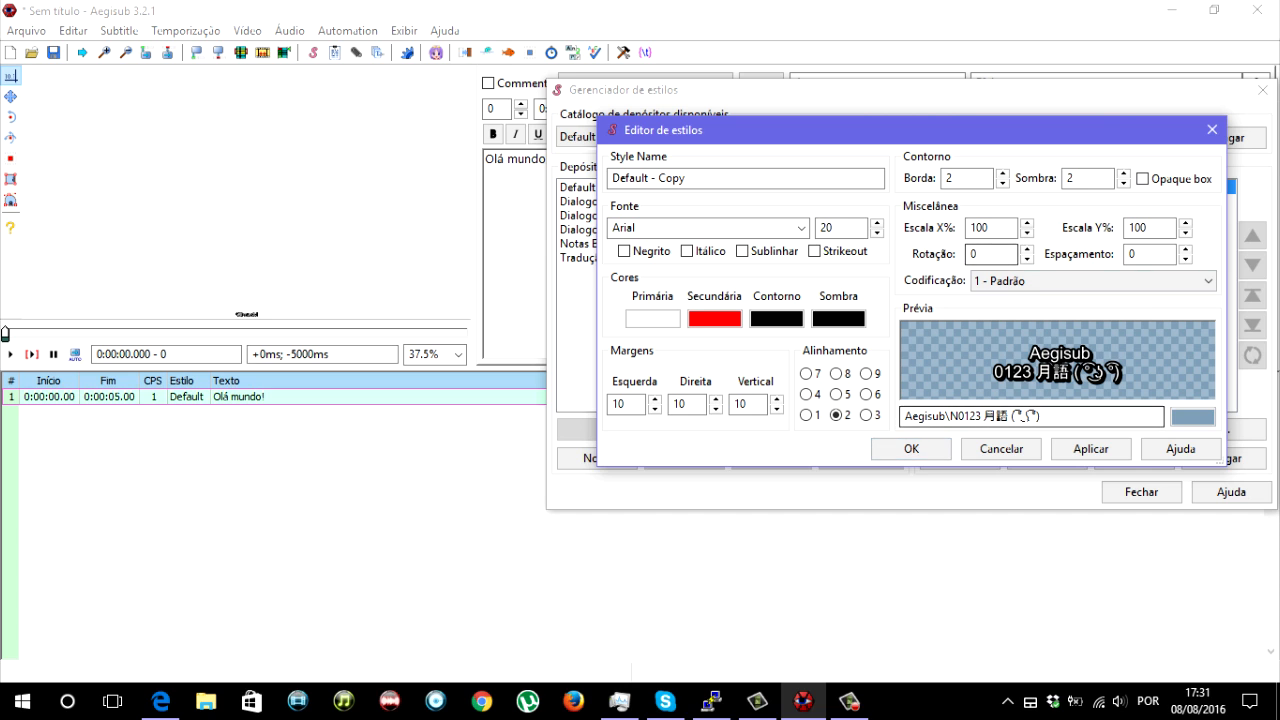
key(Escape)
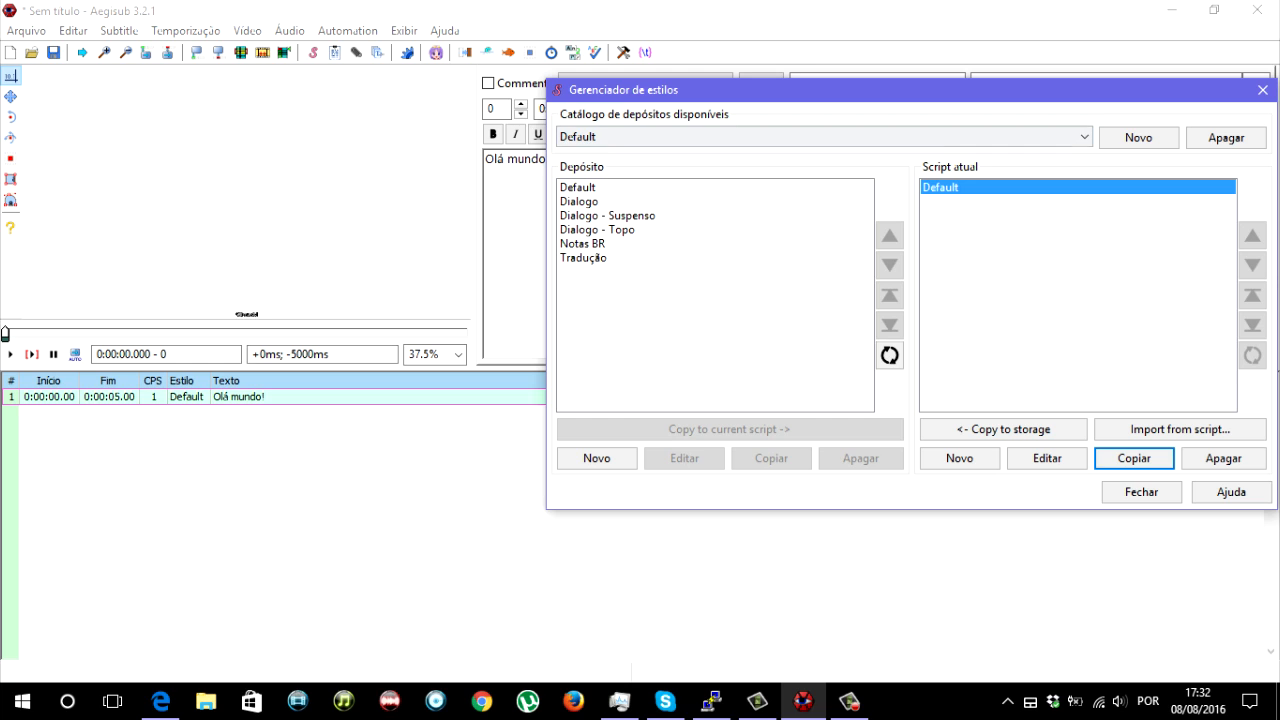
- Create a new style in the current script named "Romaji" with the font Baar Sophia
click(598, 230)
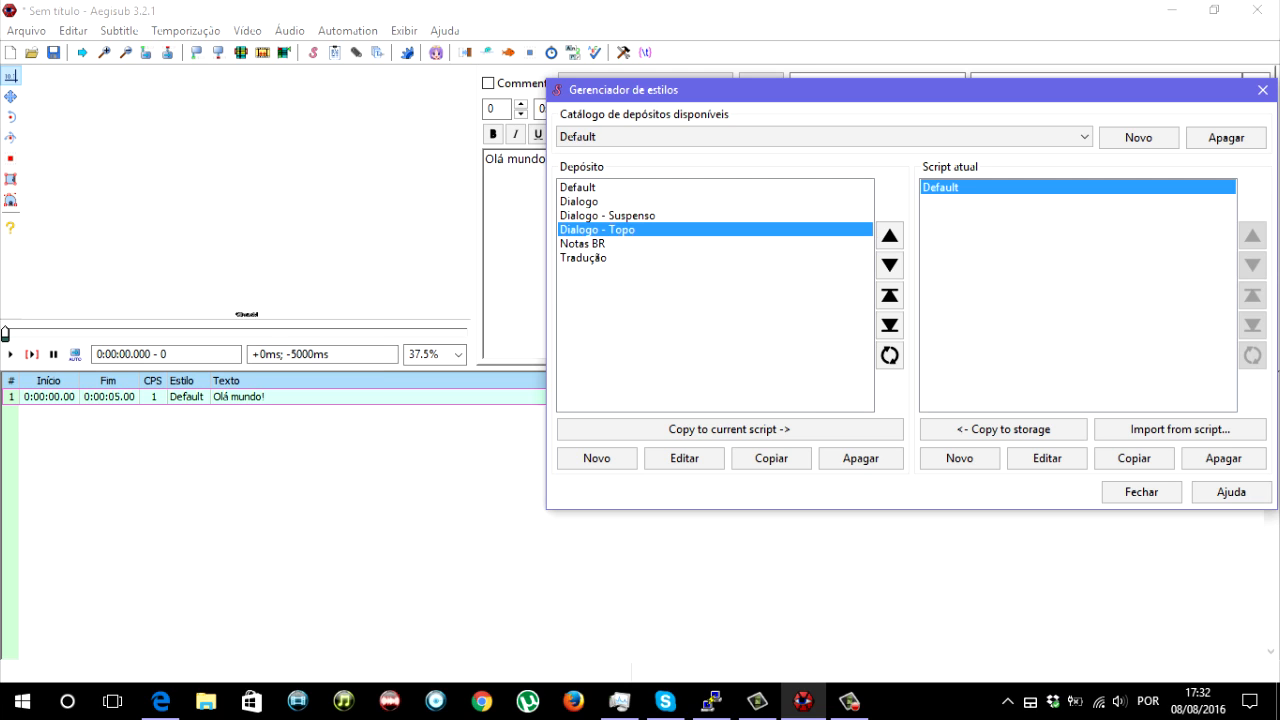
click(959, 458)
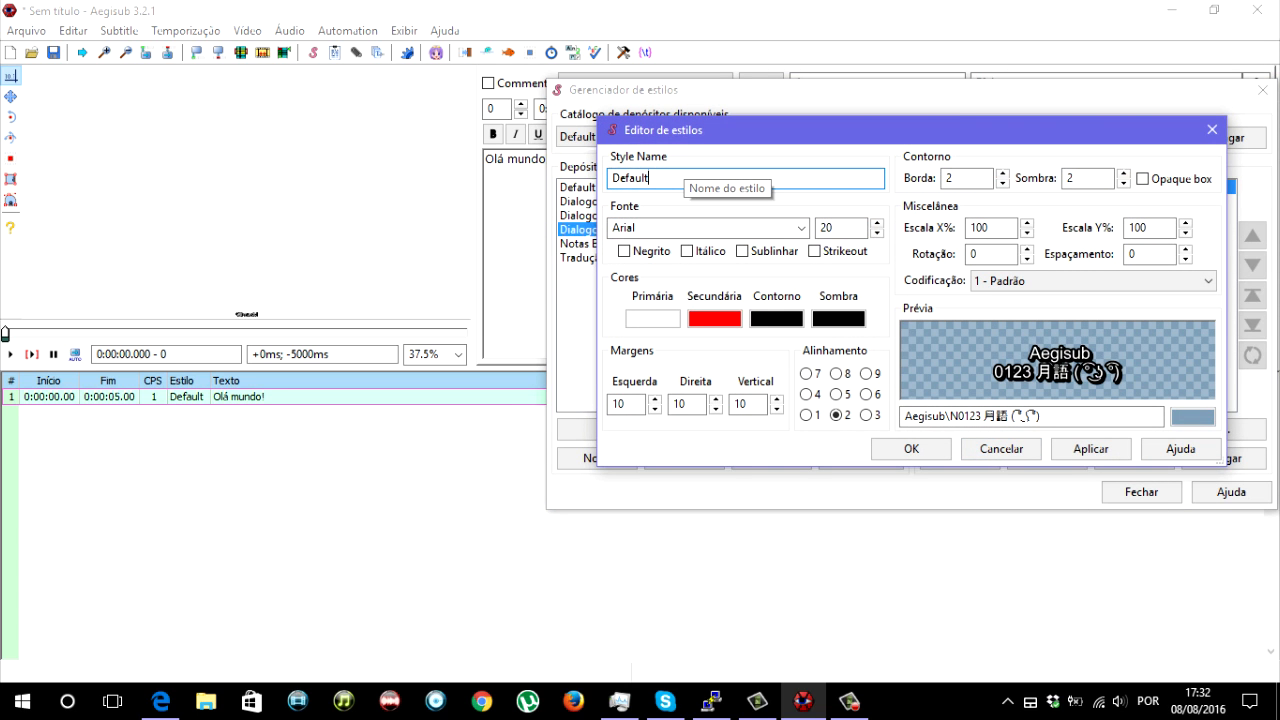
key(ctrl+a)
text(Romaji)
click(801, 228)
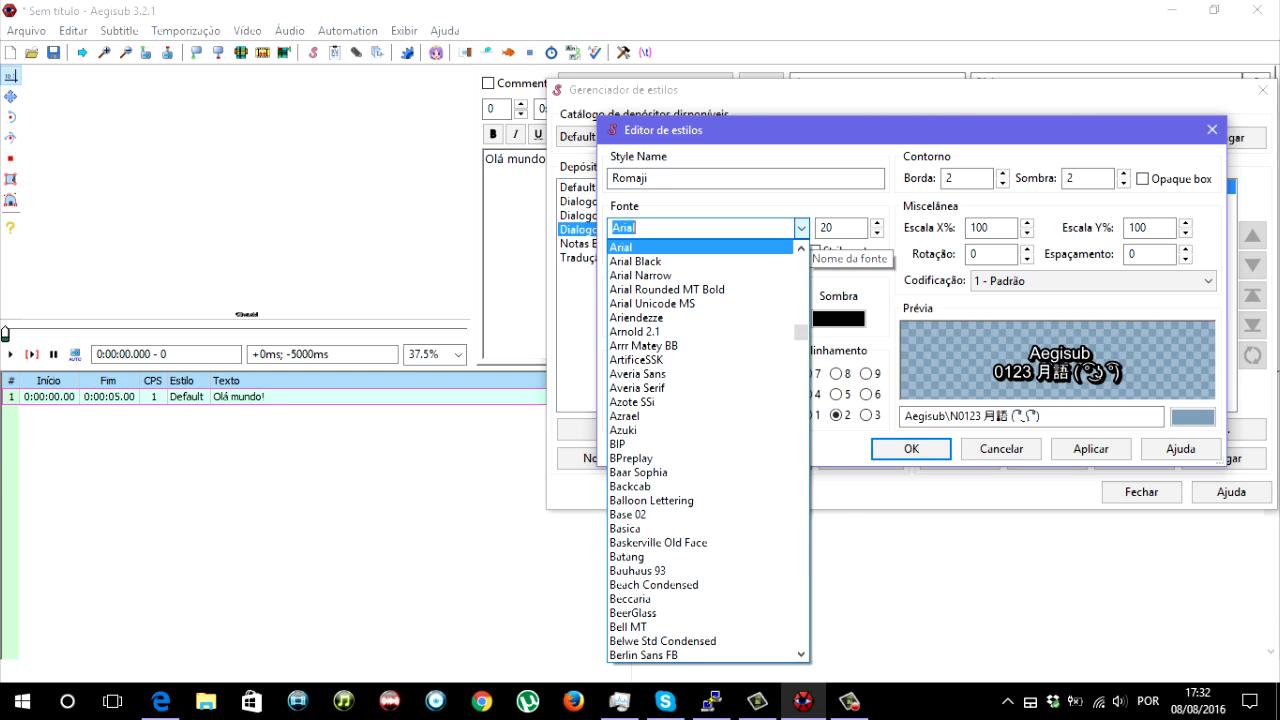
click(747, 402)
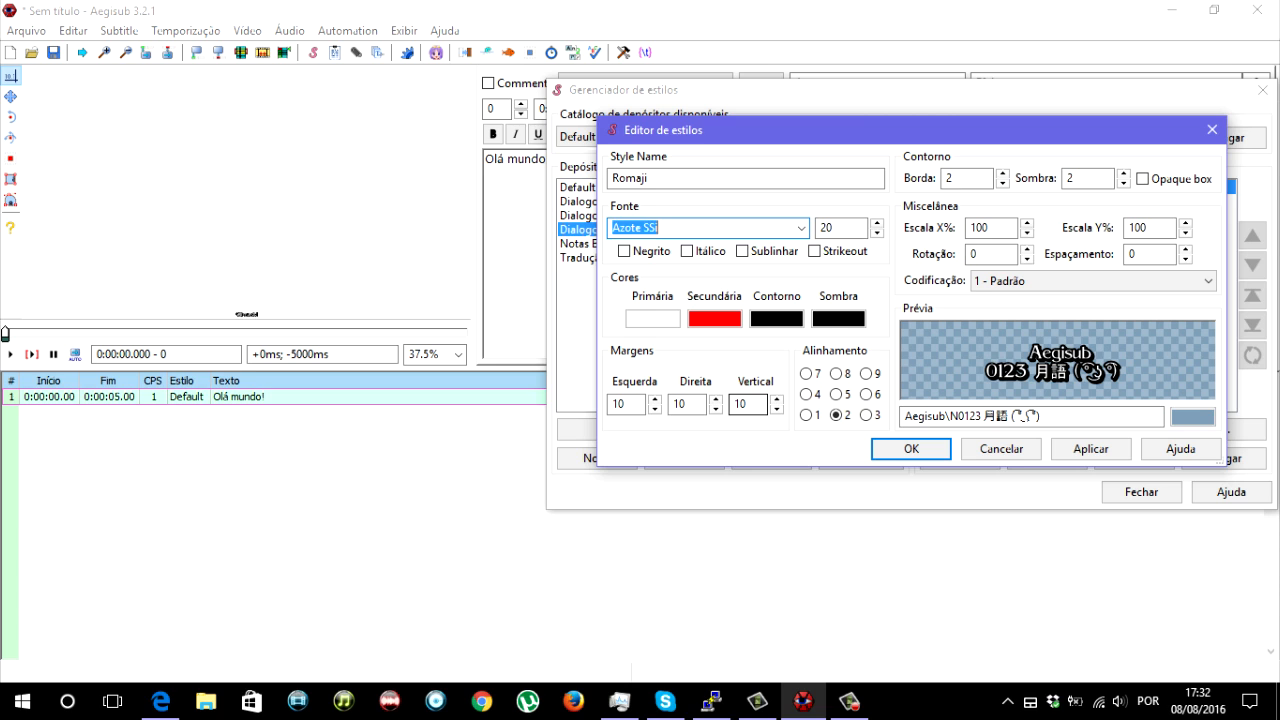
scroll(676, 224, down, 1)
scroll(676, 228, down, 2)
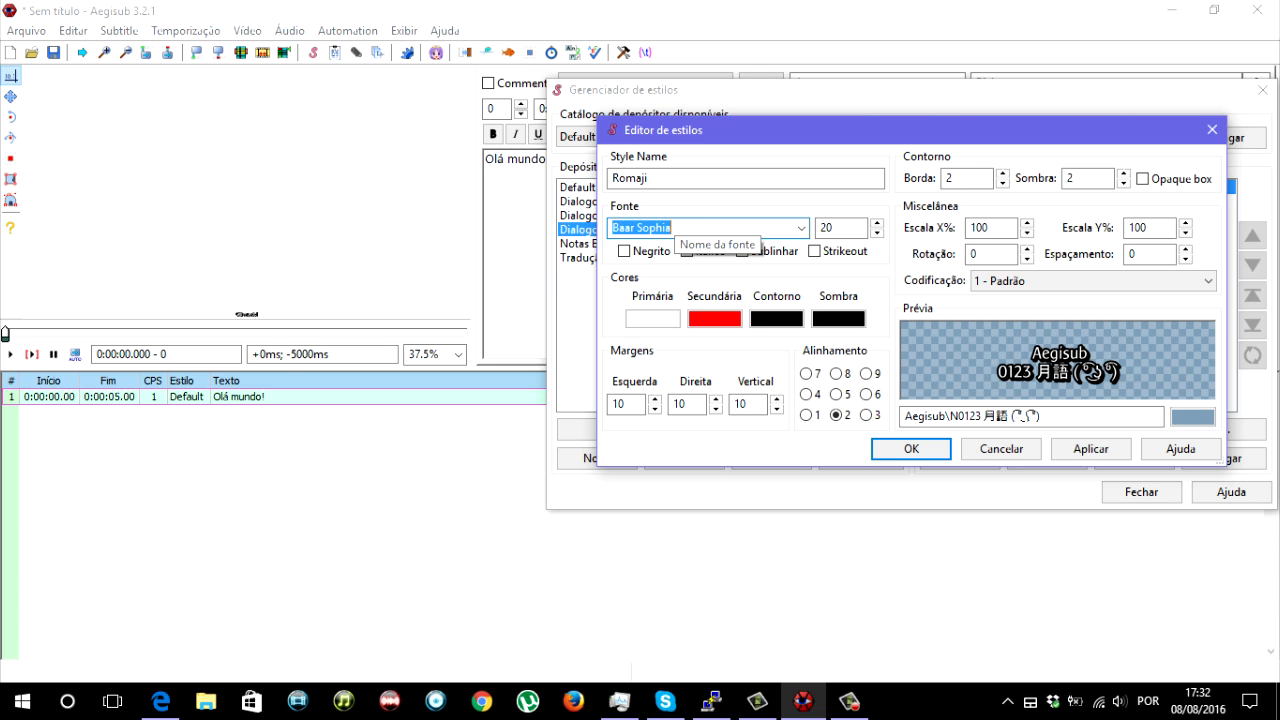
- Make the Romaji style bold with shadow 0 and font size 50, and save it
click(625, 251)
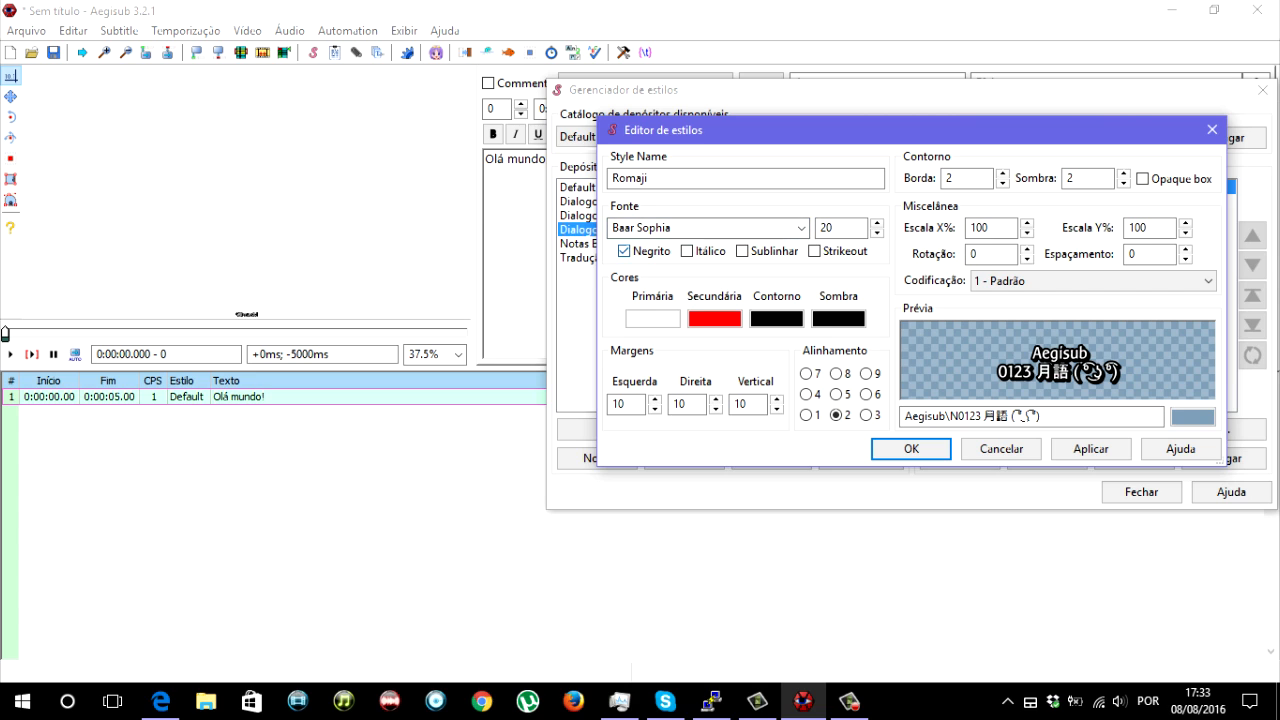
double_click(1078, 178)
text(0)
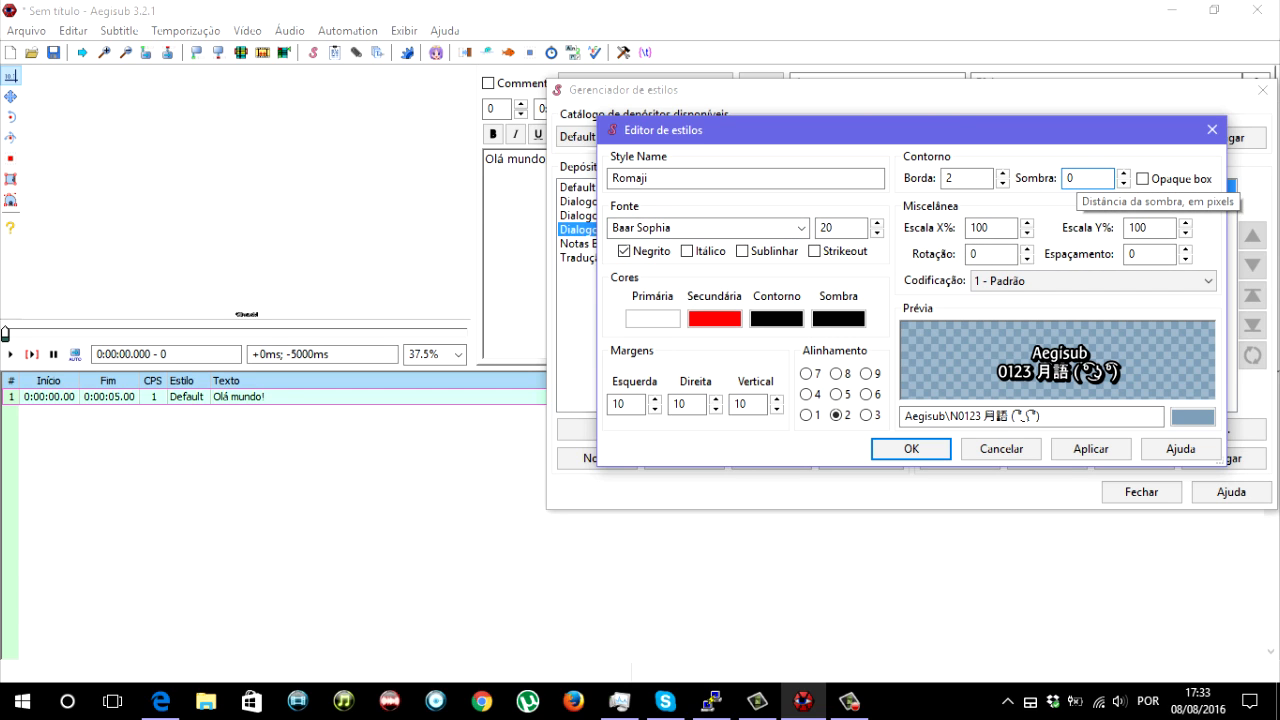
click(983, 343)
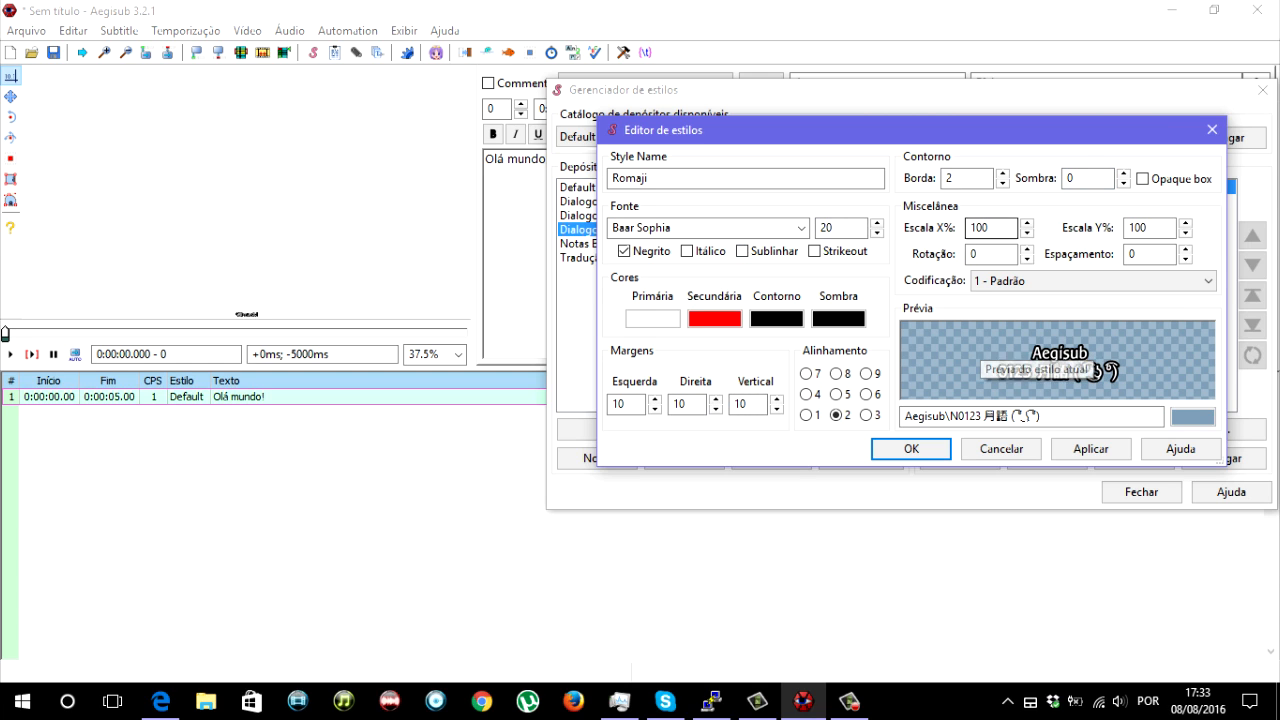
double_click(828, 228)
text(50)
click(1056, 346)
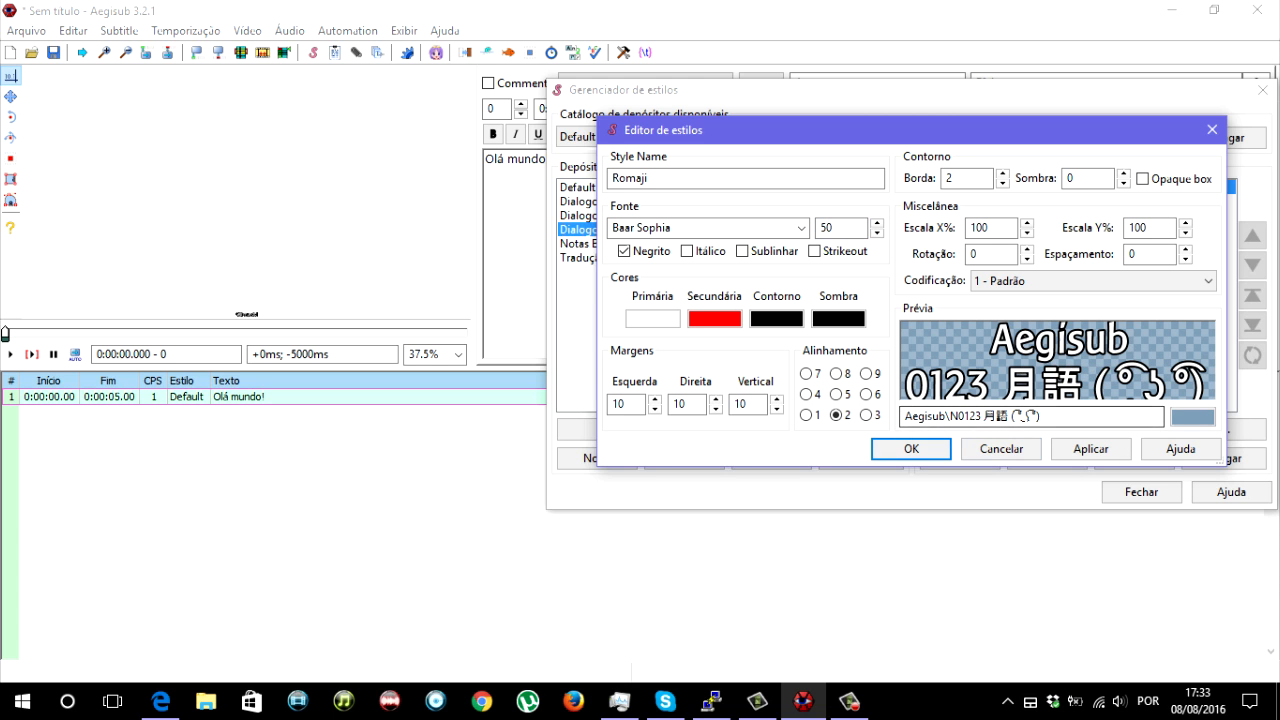
click(911, 448)
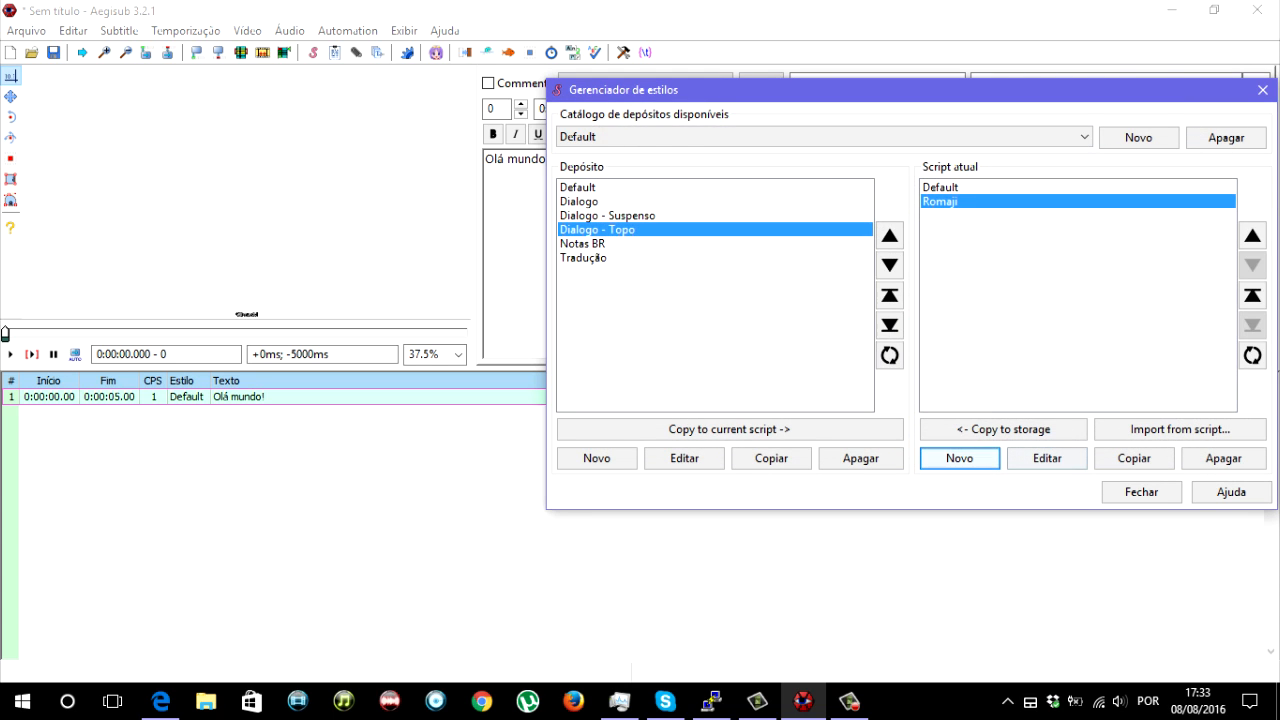
- Close the styles manager and assign the Romaji style to the "Olá mundo!" line
click(1141, 492)
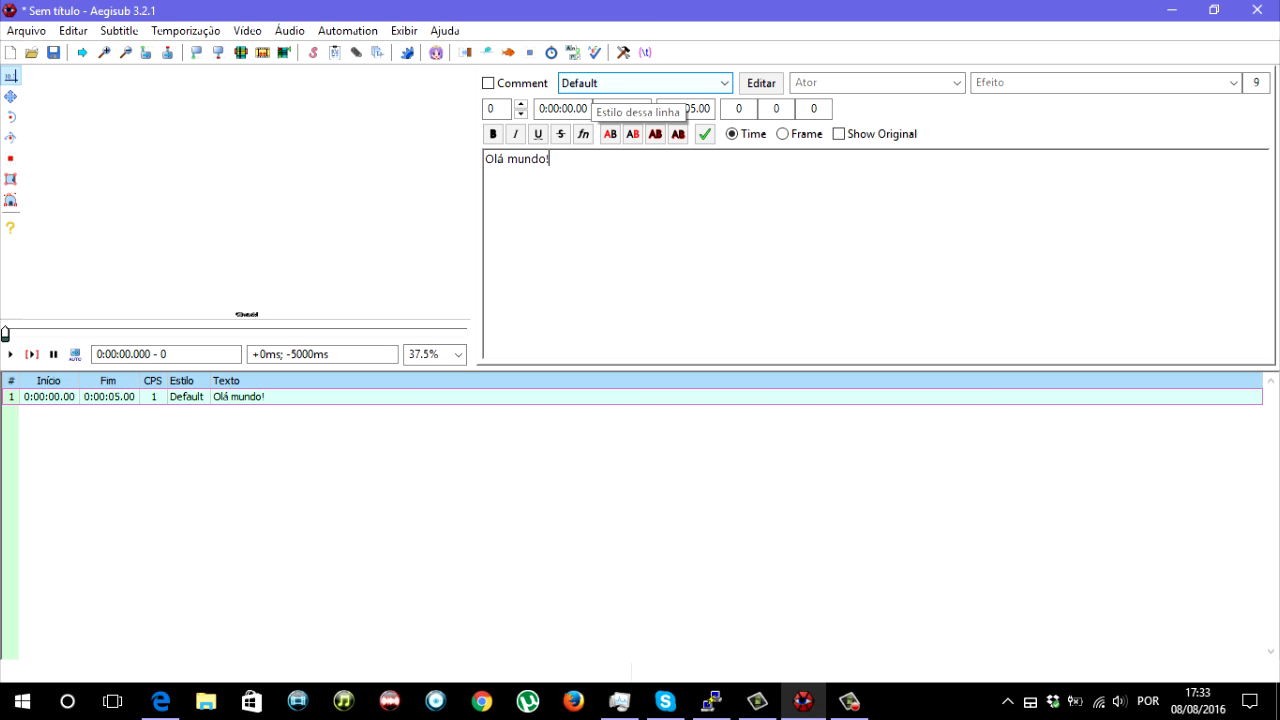
click(600, 83)
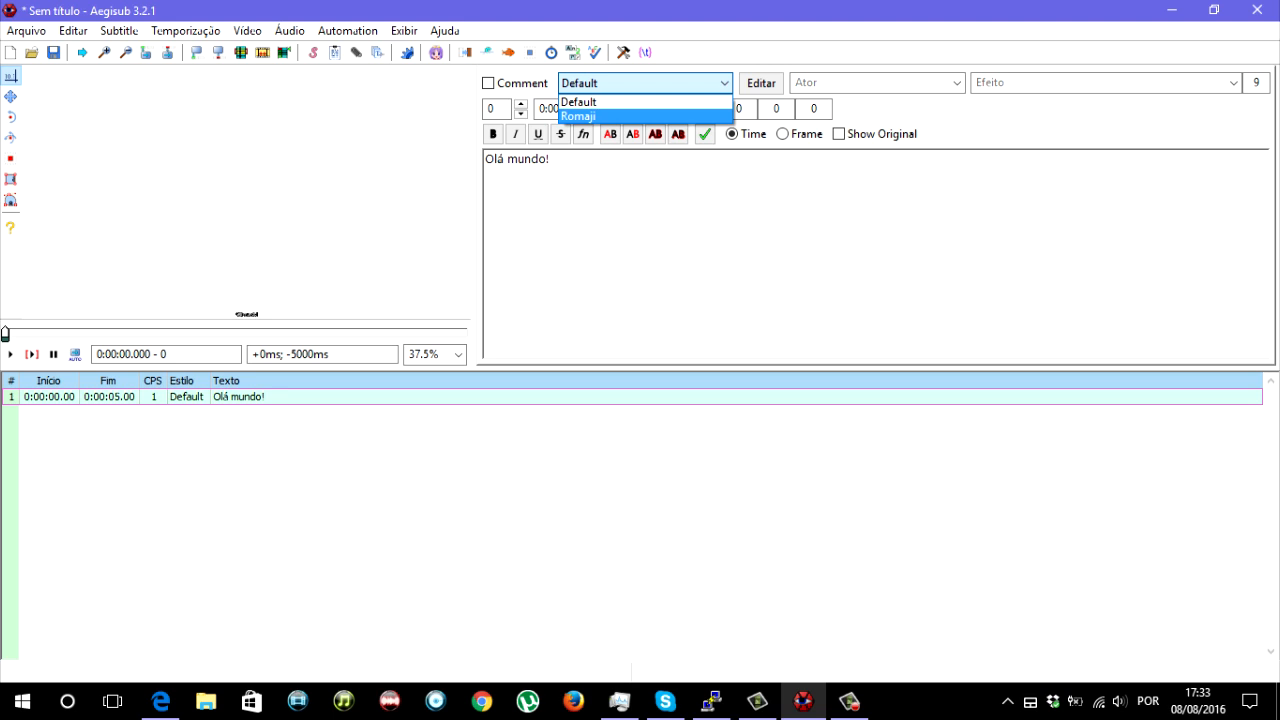
click(600, 117)
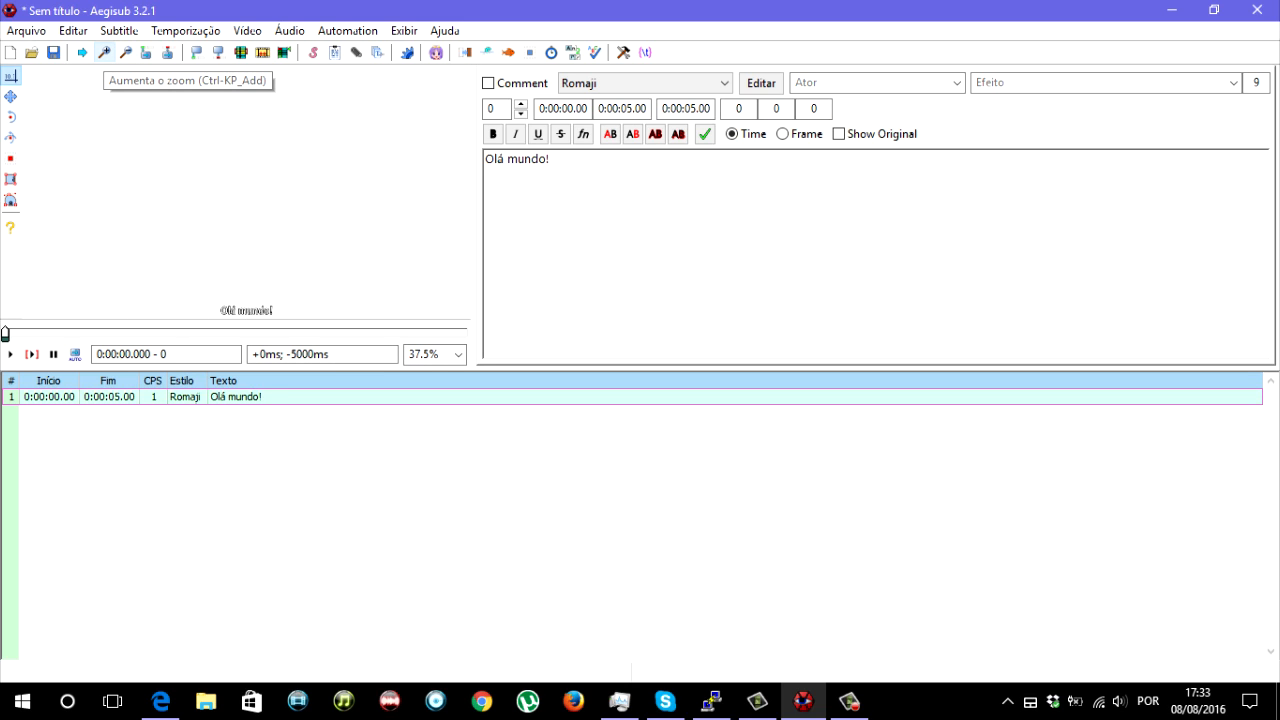
- Enlarge the video display and set its zoom to 55%
click(104, 52)
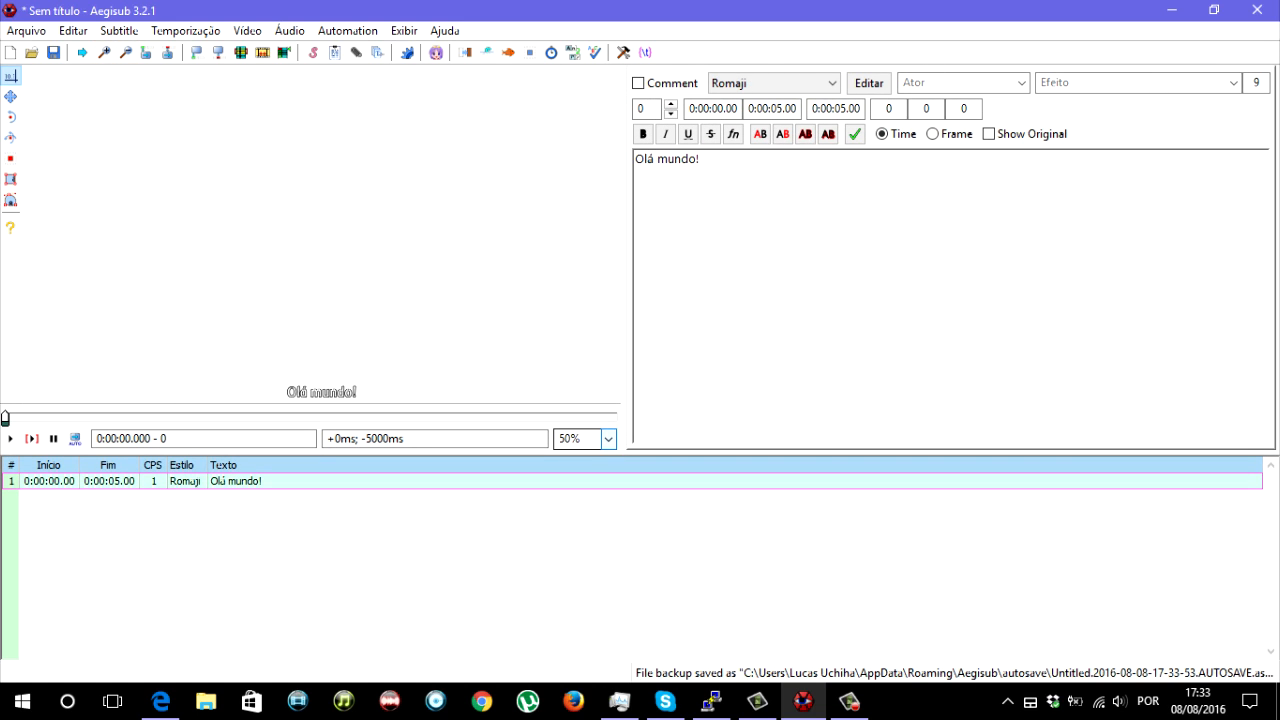
click(608, 439)
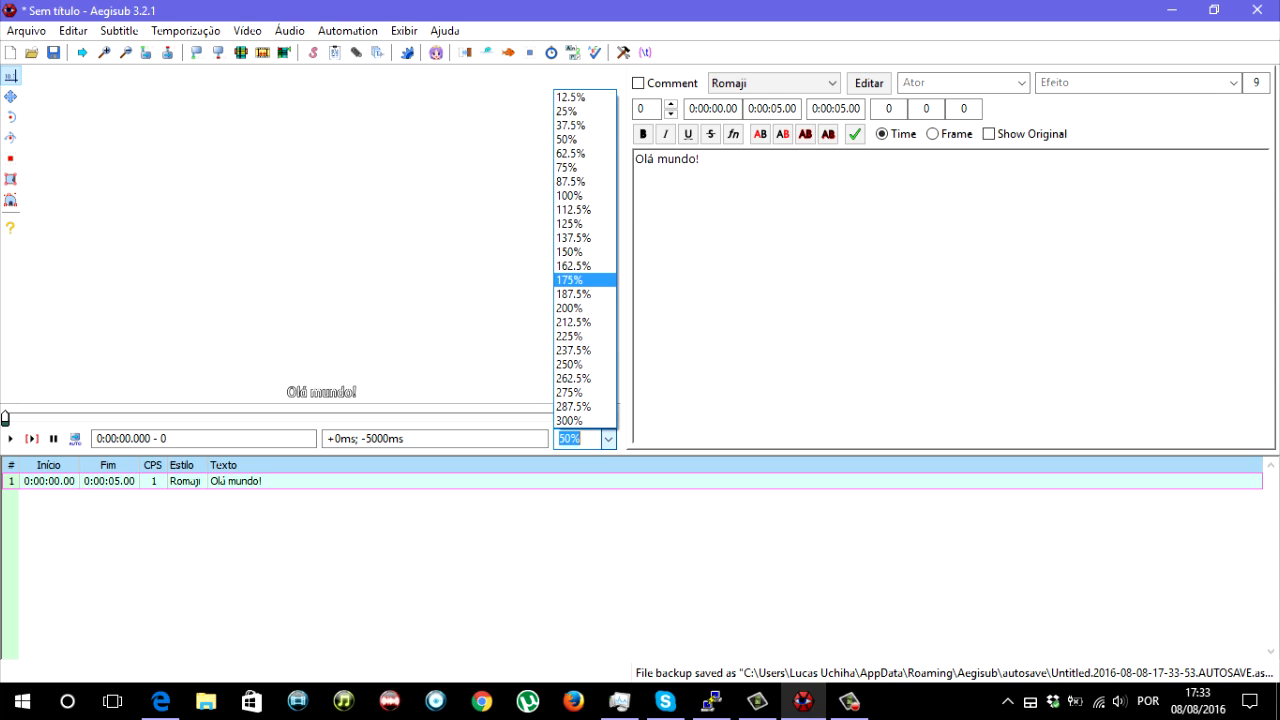
key(Escape)
click(563, 438)
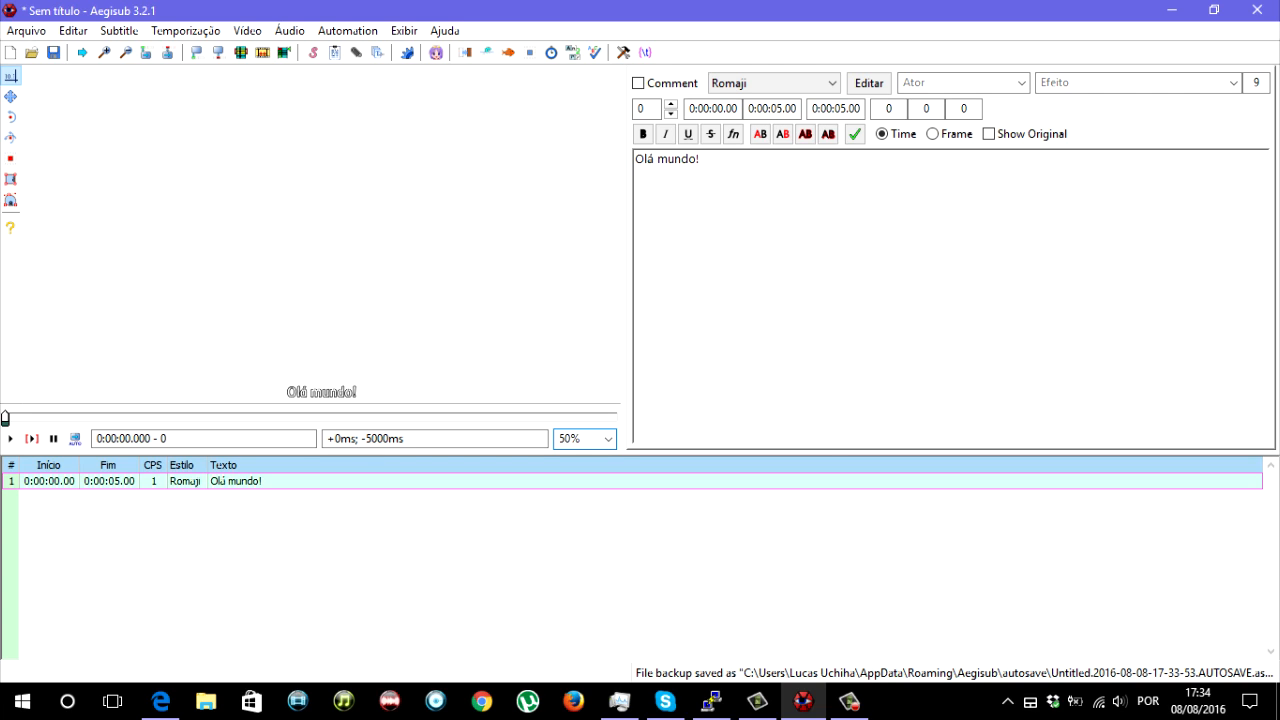
text(5)
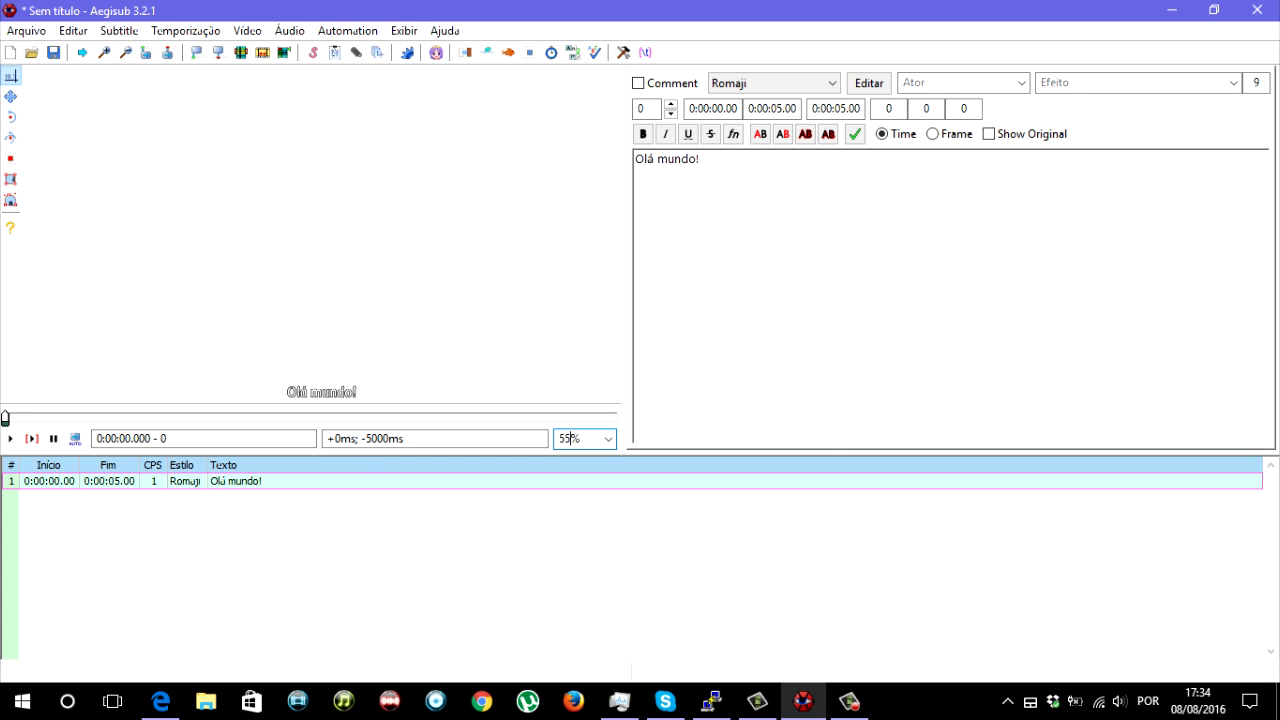
key(Return)
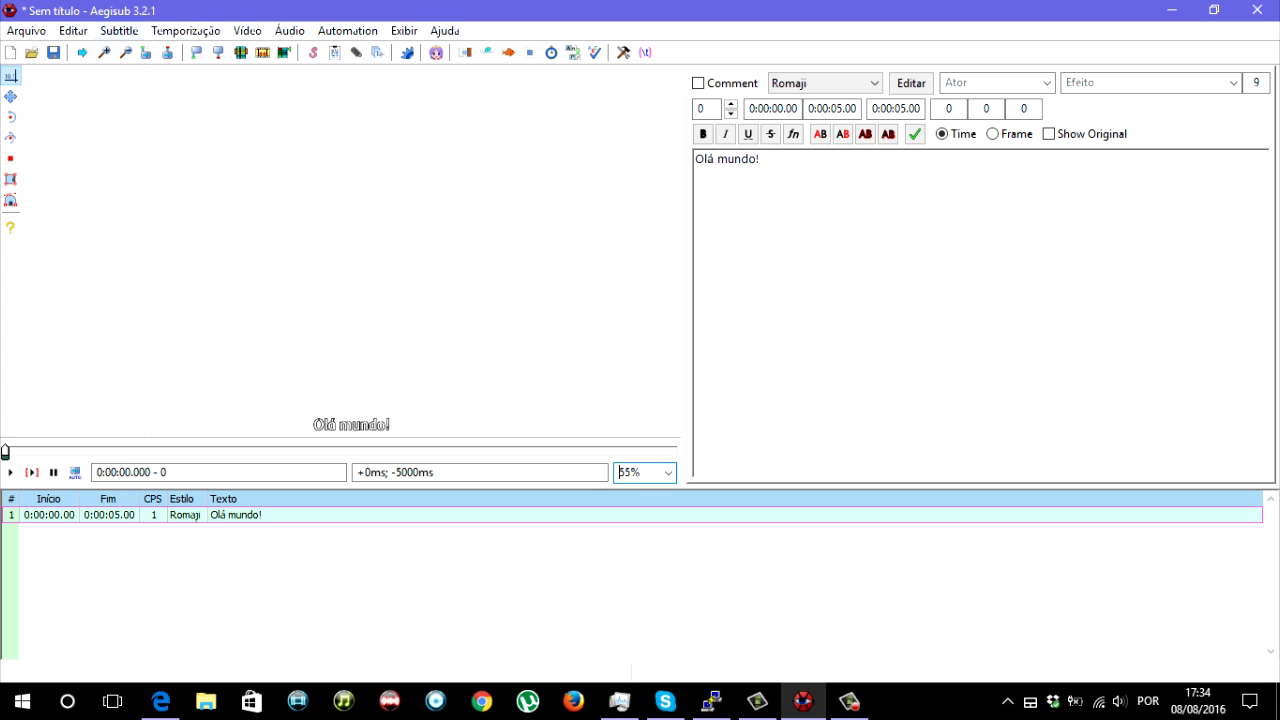
- Zoom the video display out and back in once, and set its zoom to 50%
click(125, 52)
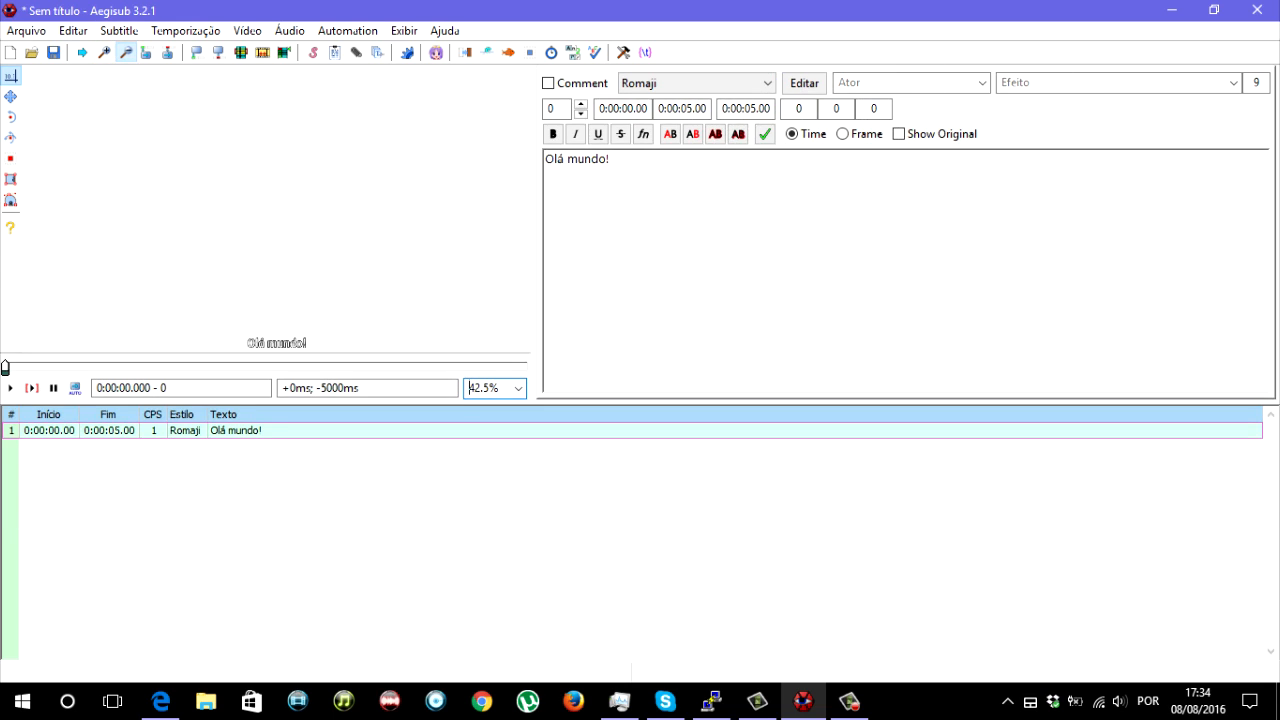
click(104, 52)
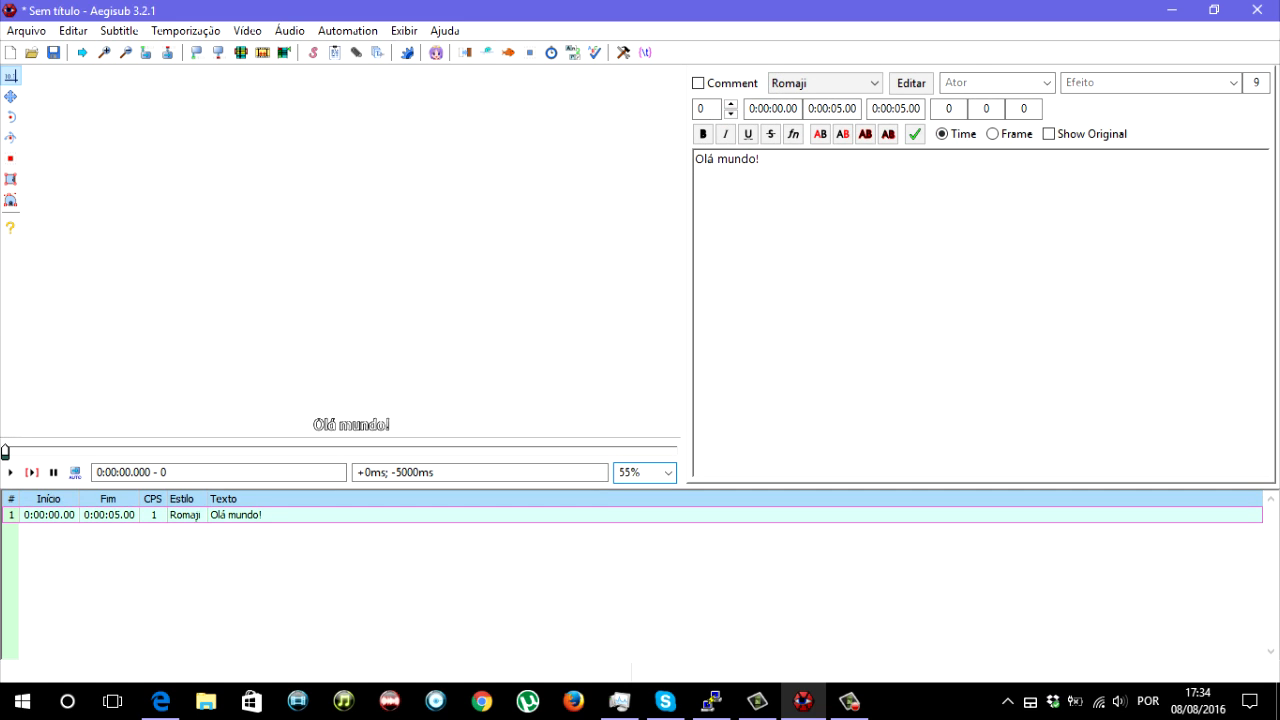
key(BackSpace)
text(0)
key(Return)
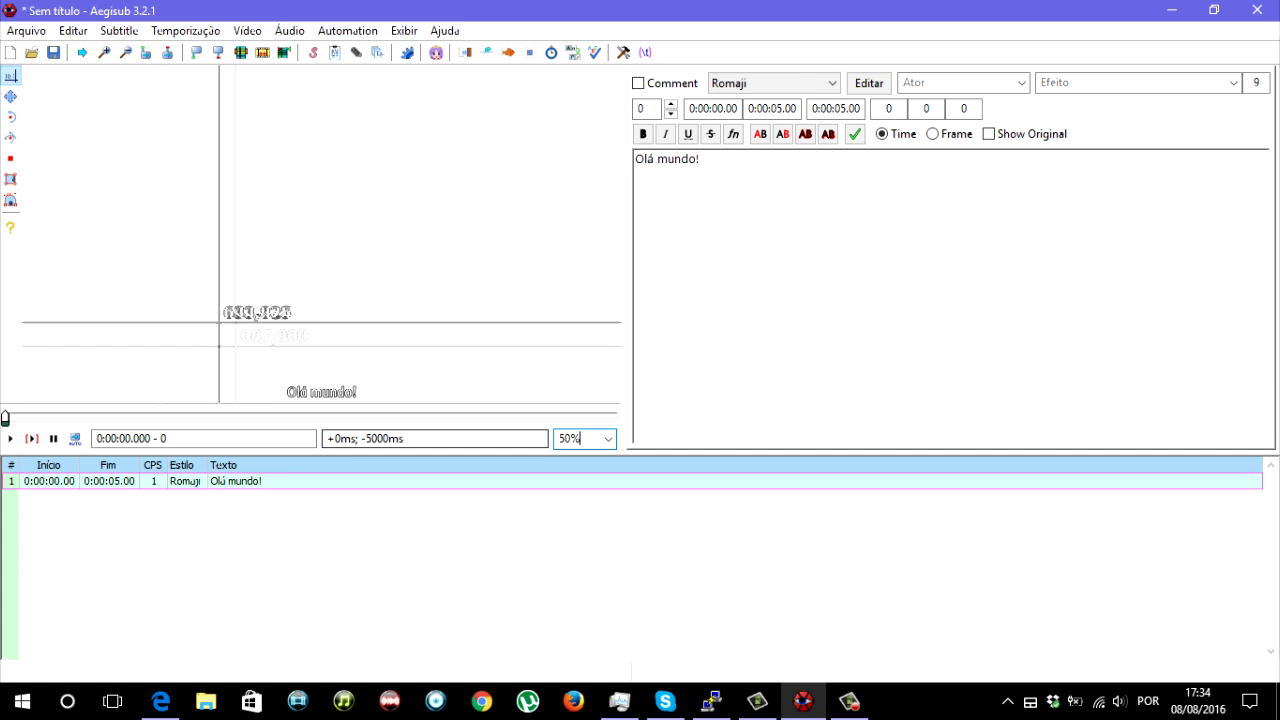
- Try the video display at 100% zoom and reduce it back to 50%
click(608, 438)
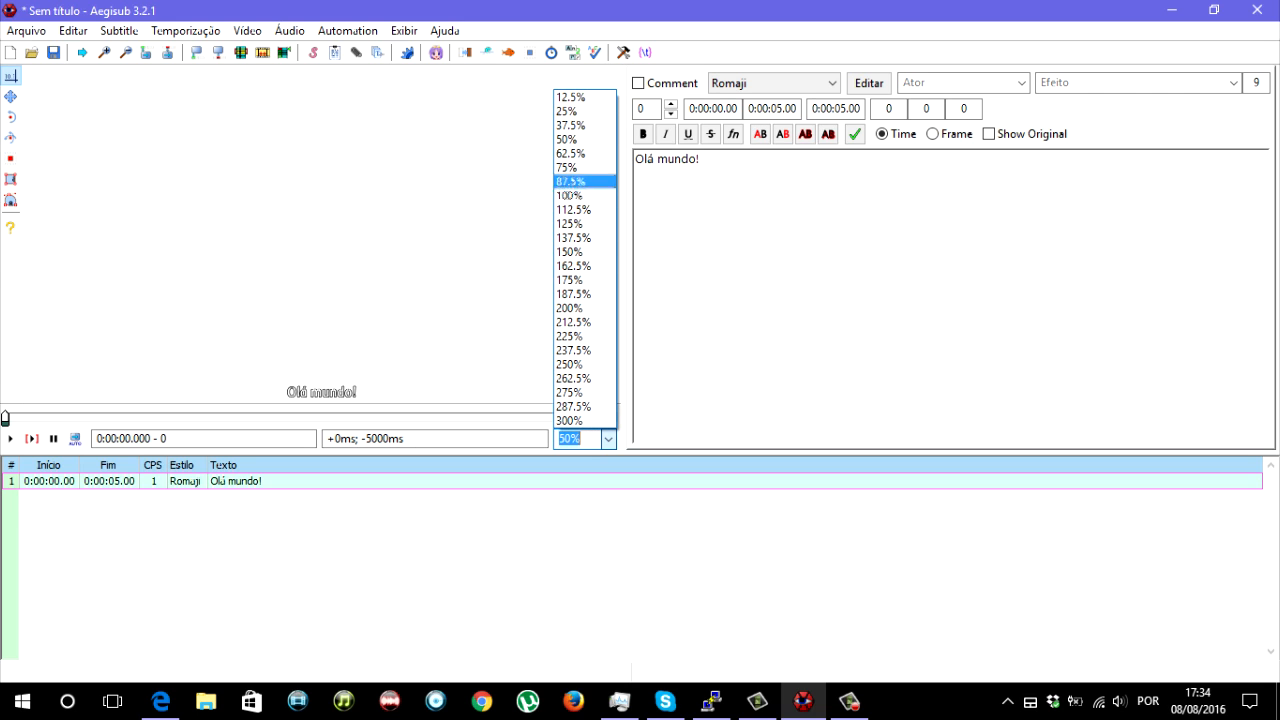
click(572, 195)
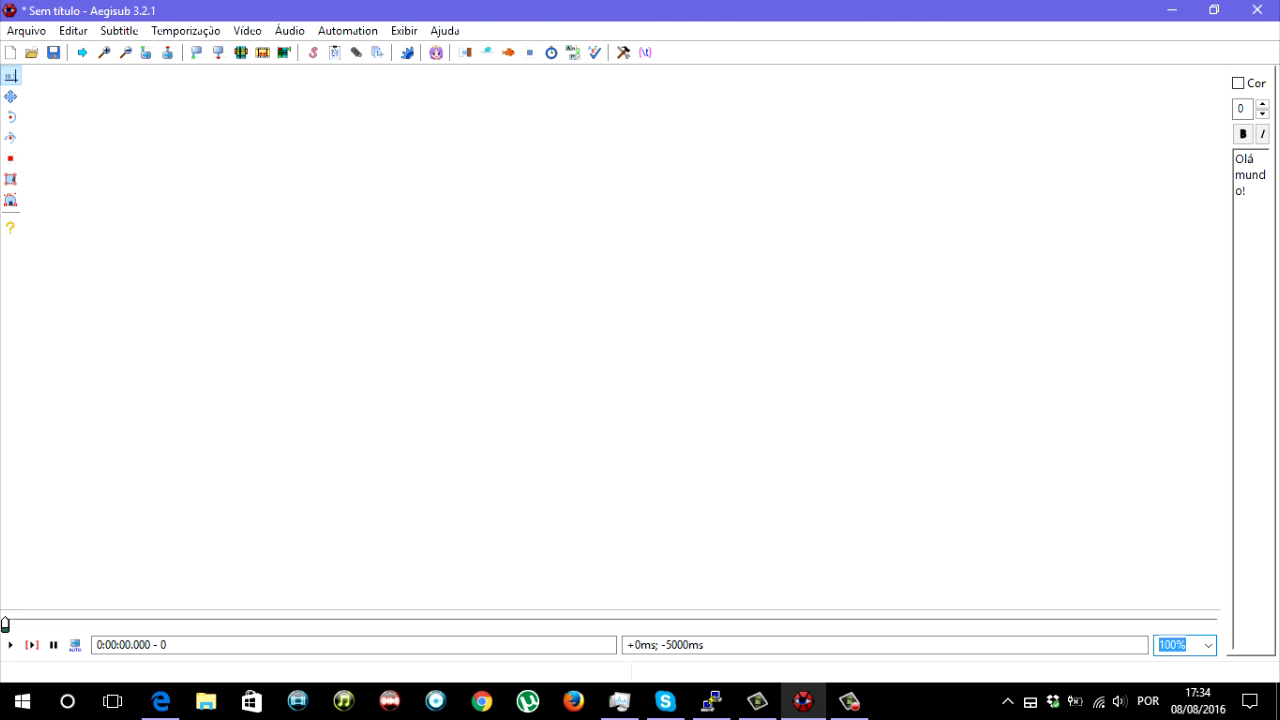
click(125, 52)
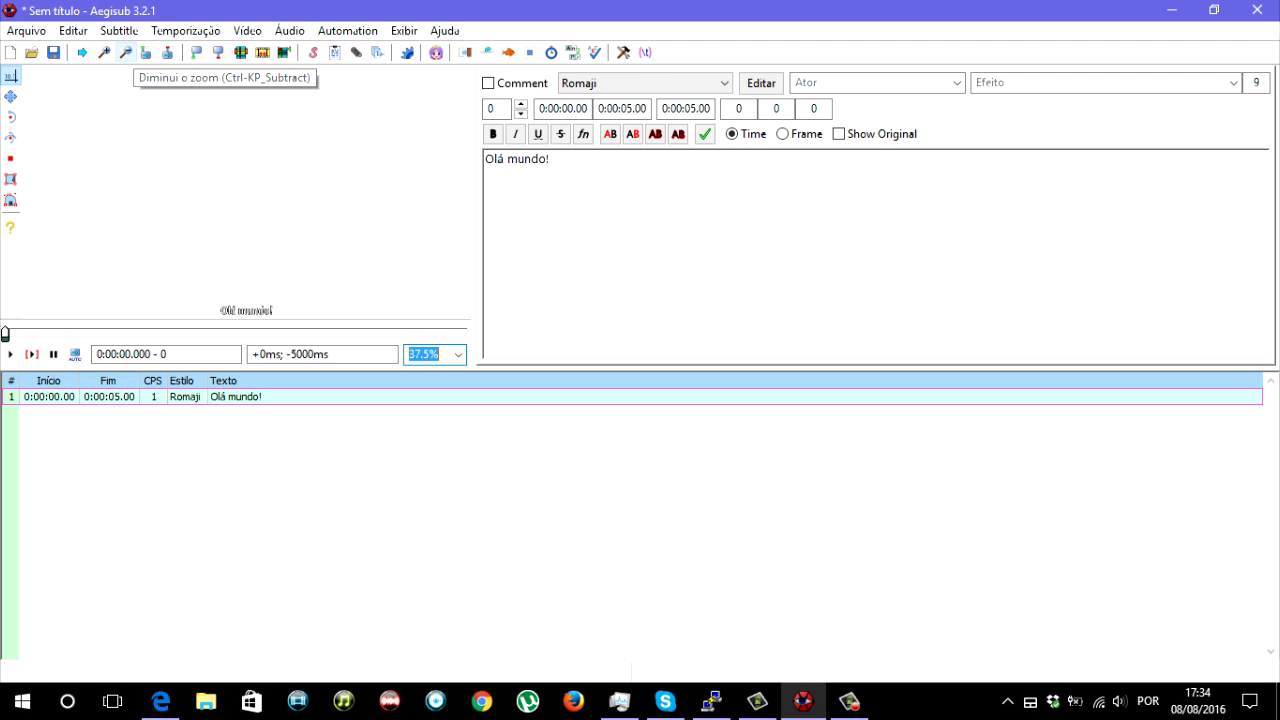
click(125, 52)
click(104, 52)
click(104, 52)
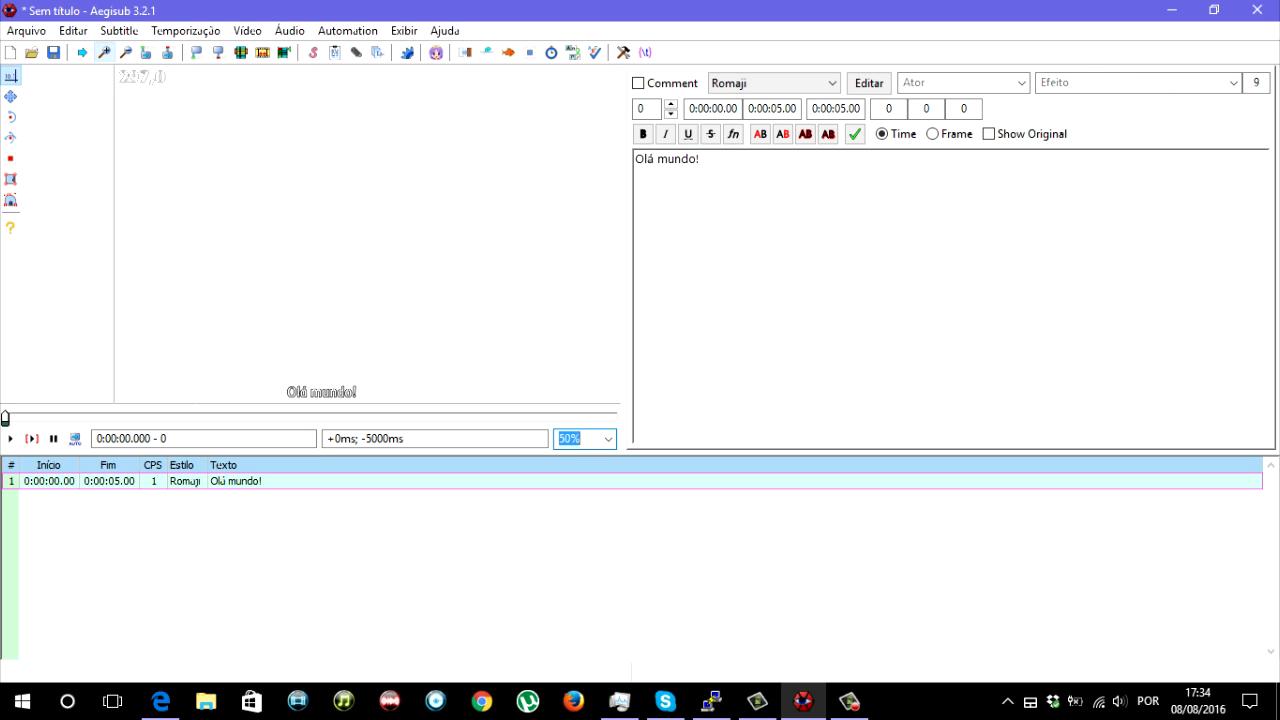
click(700, 160)
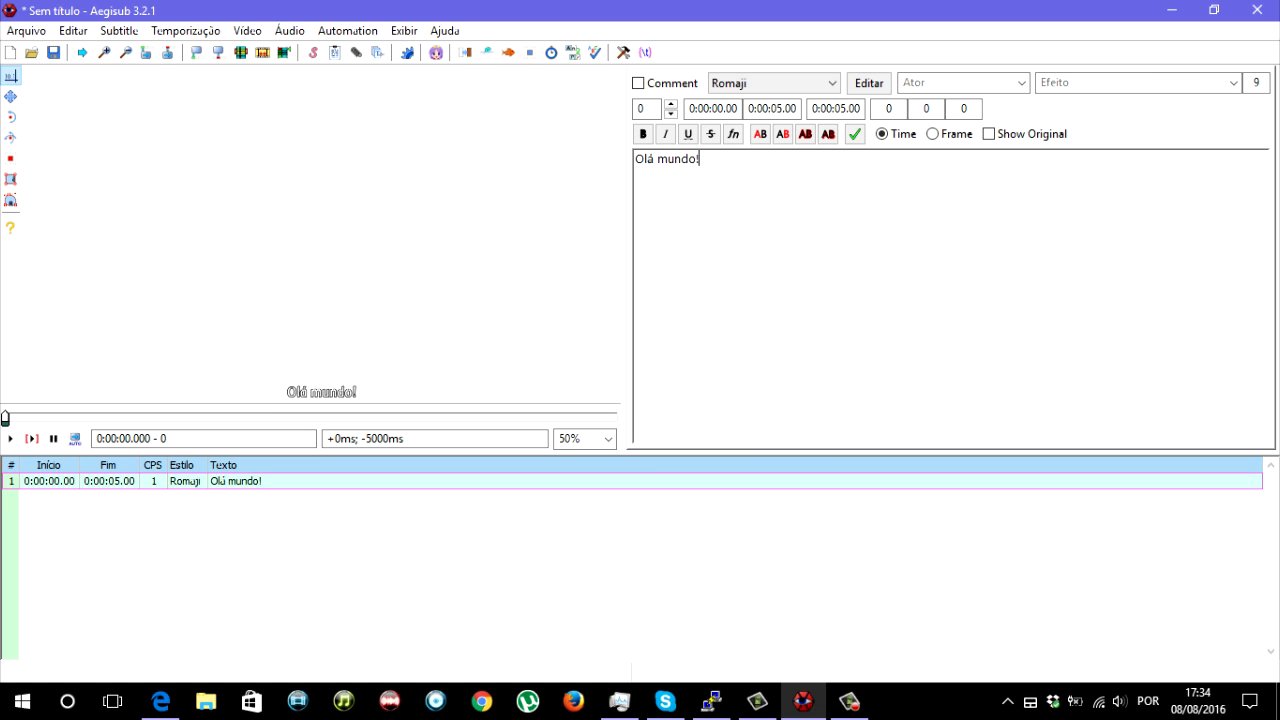
click(313, 52)
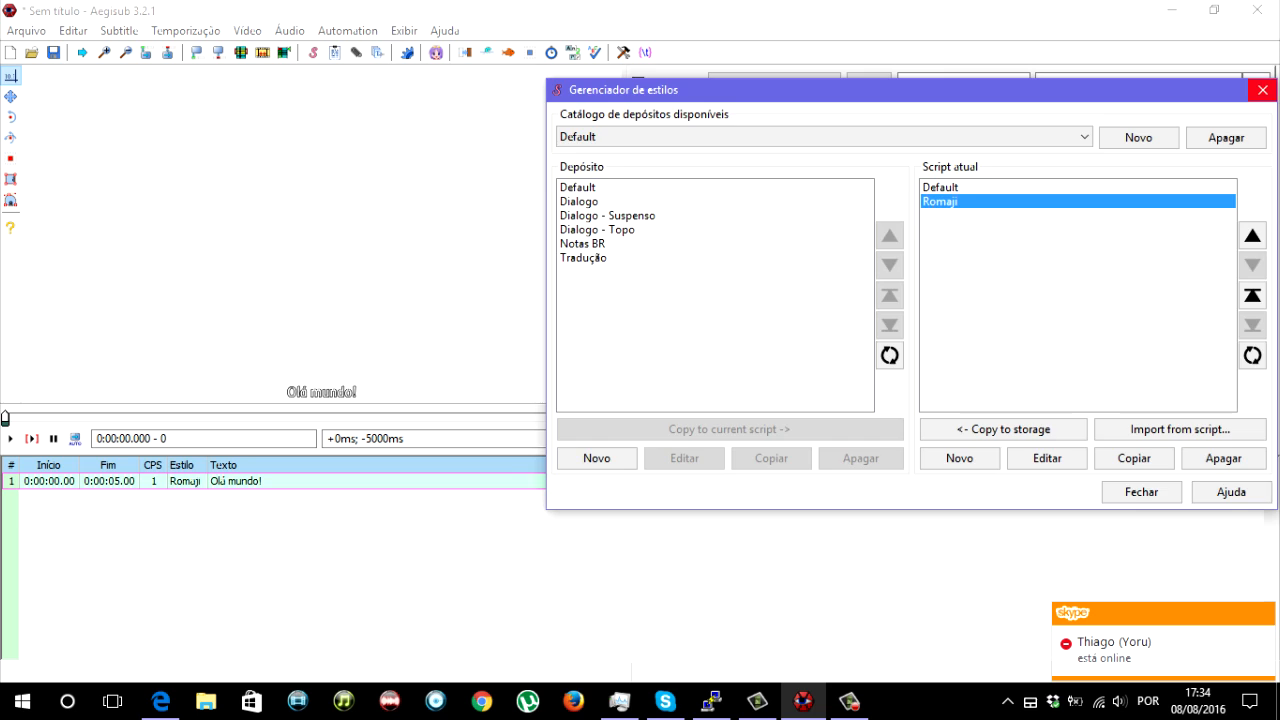
click(1263, 90)
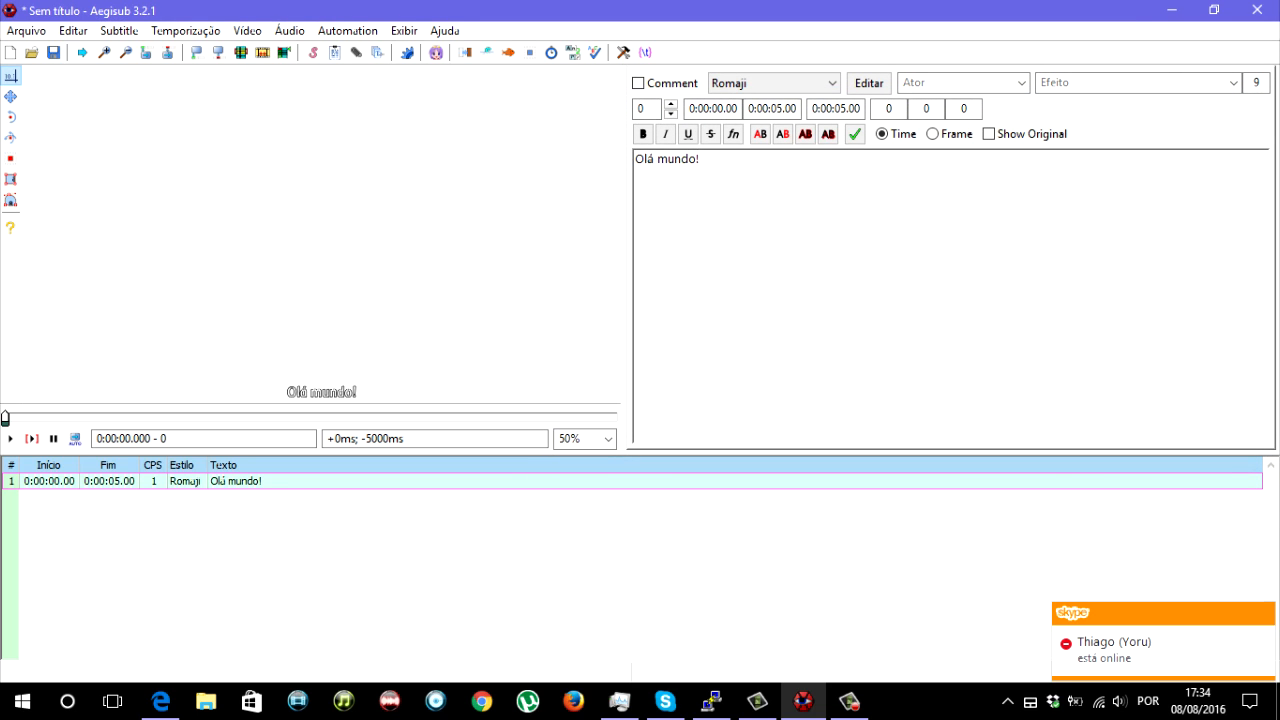
- Edit the style of the "Olá mundo!" line, setting Romaji's font size to 70, and apply the change
click(869, 83)
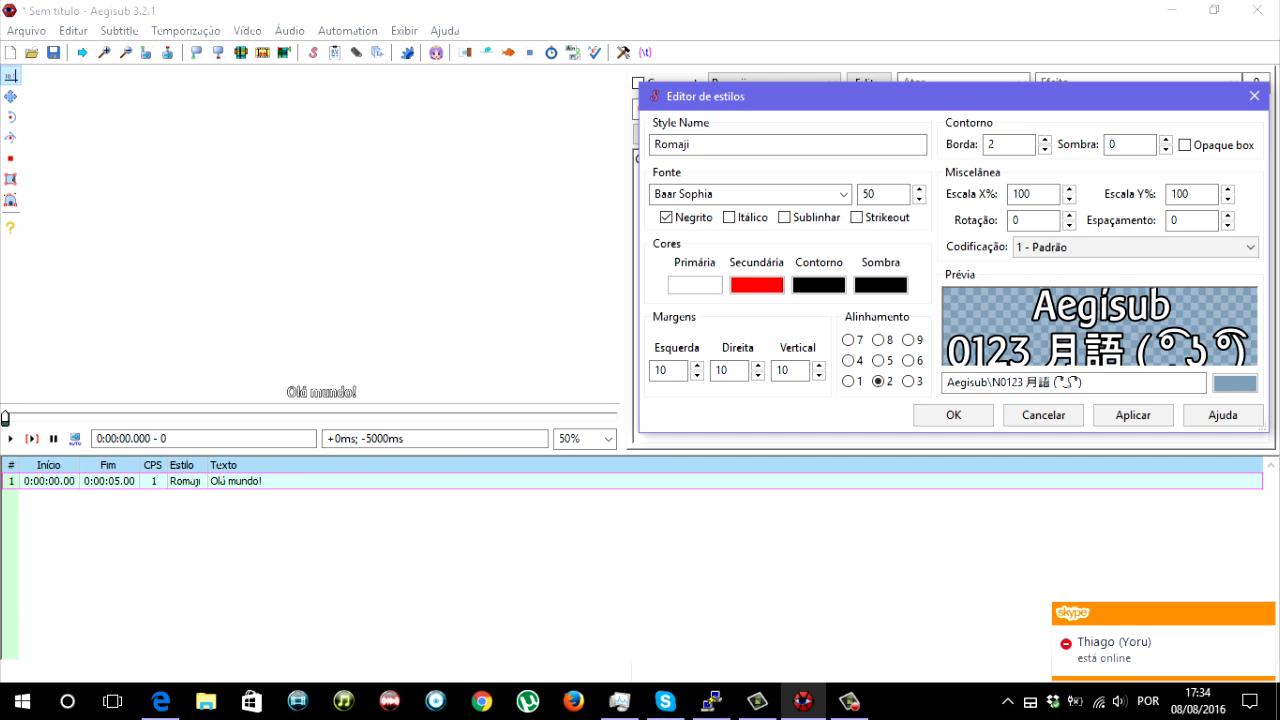
double_click(868, 194)
text(70)
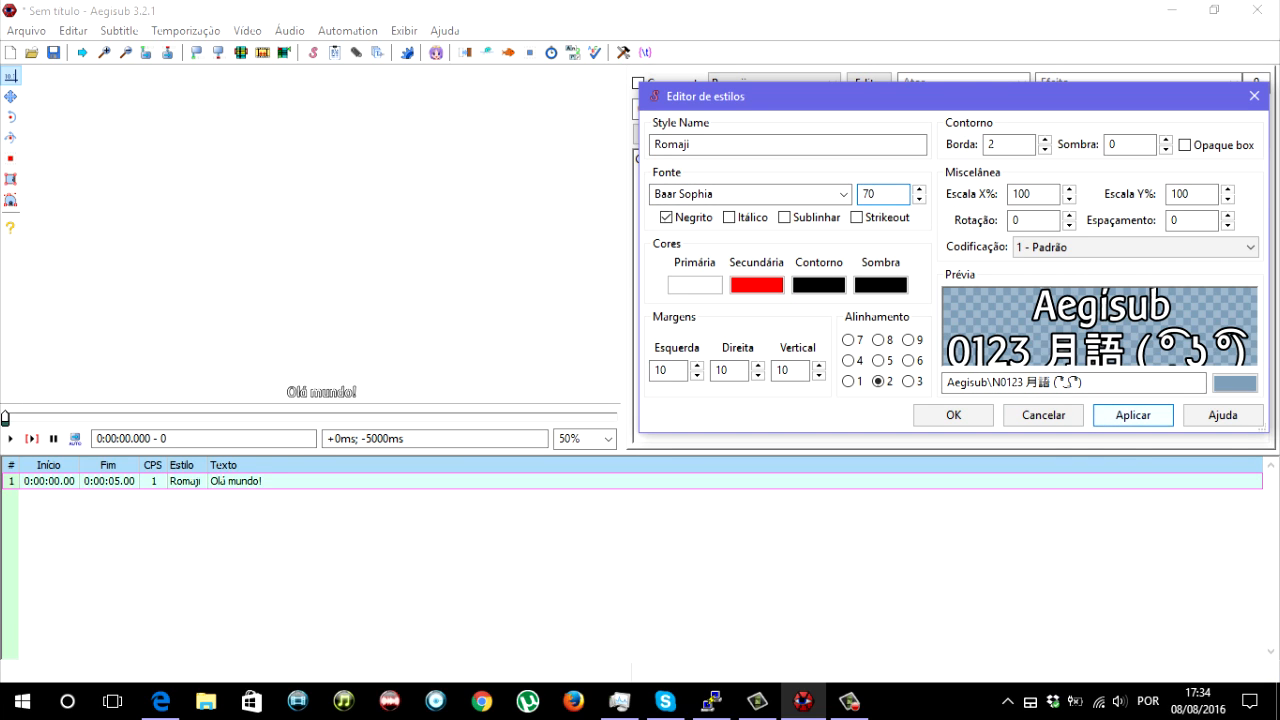
click(1132, 414)
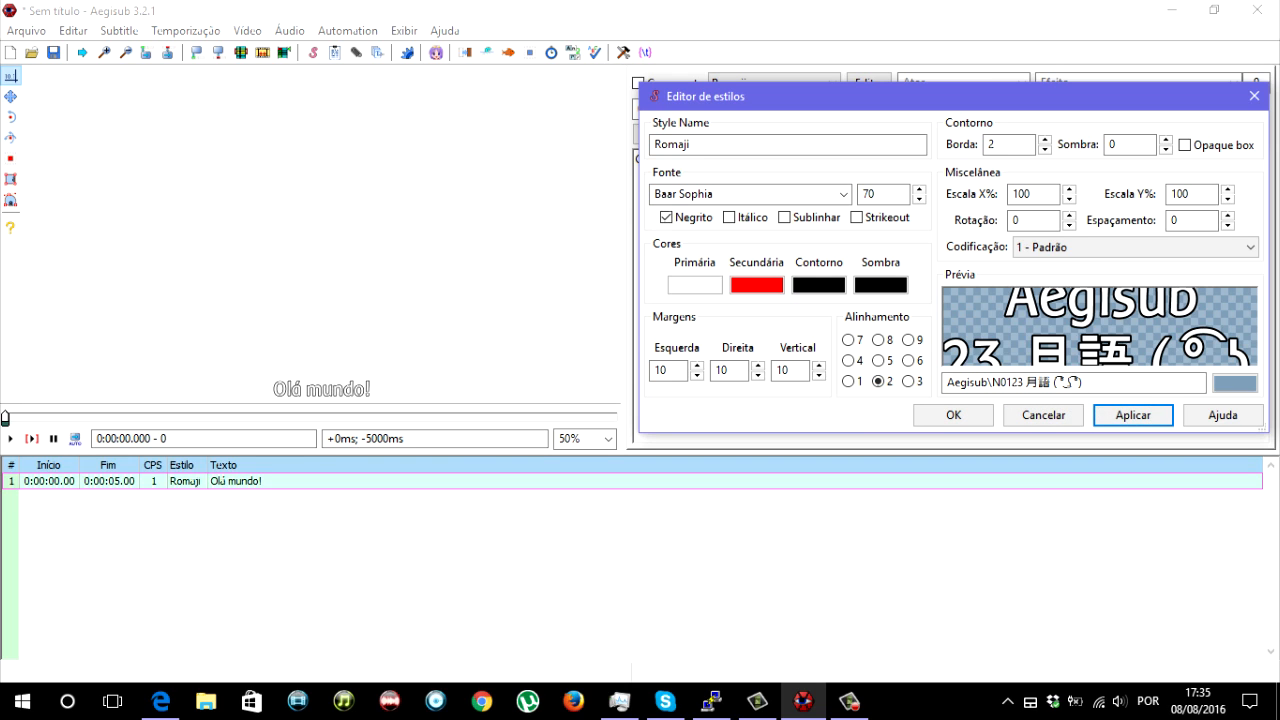
- Try alignment 1 on the Romaji style, set its alignment to 5, and save the style
click(848, 381)
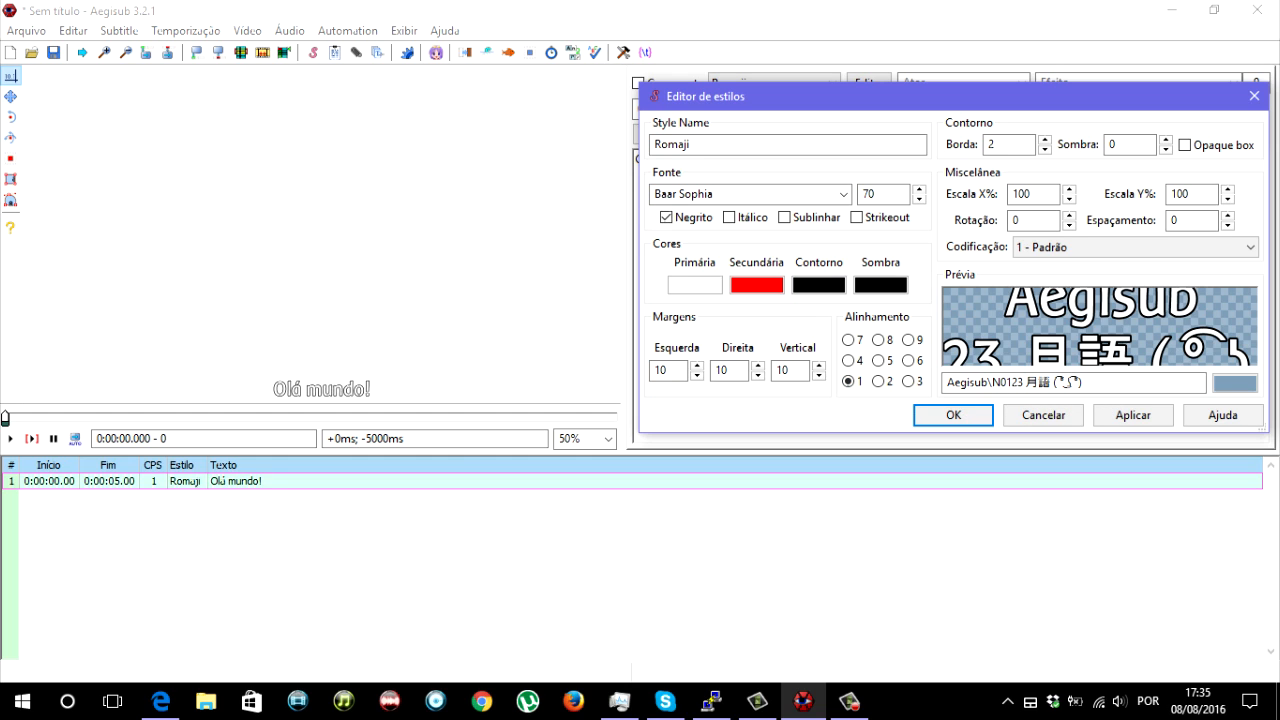
click(1133, 415)
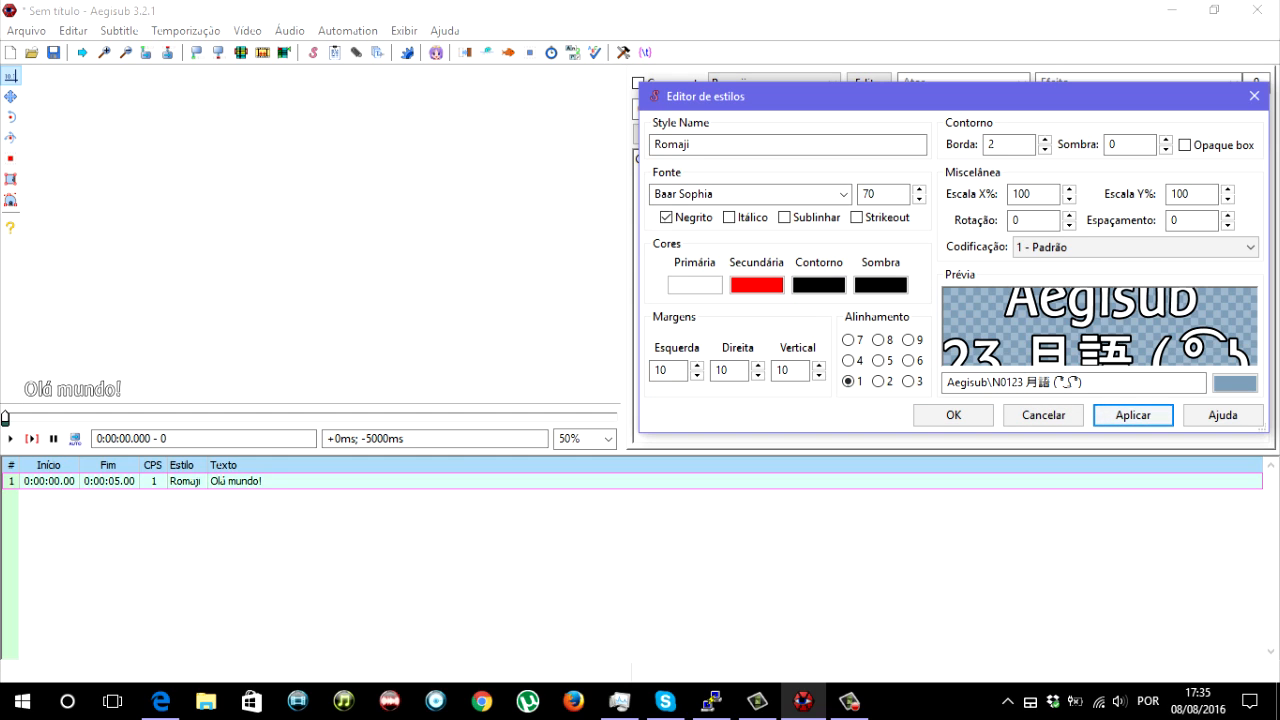
click(877, 360)
click(1133, 415)
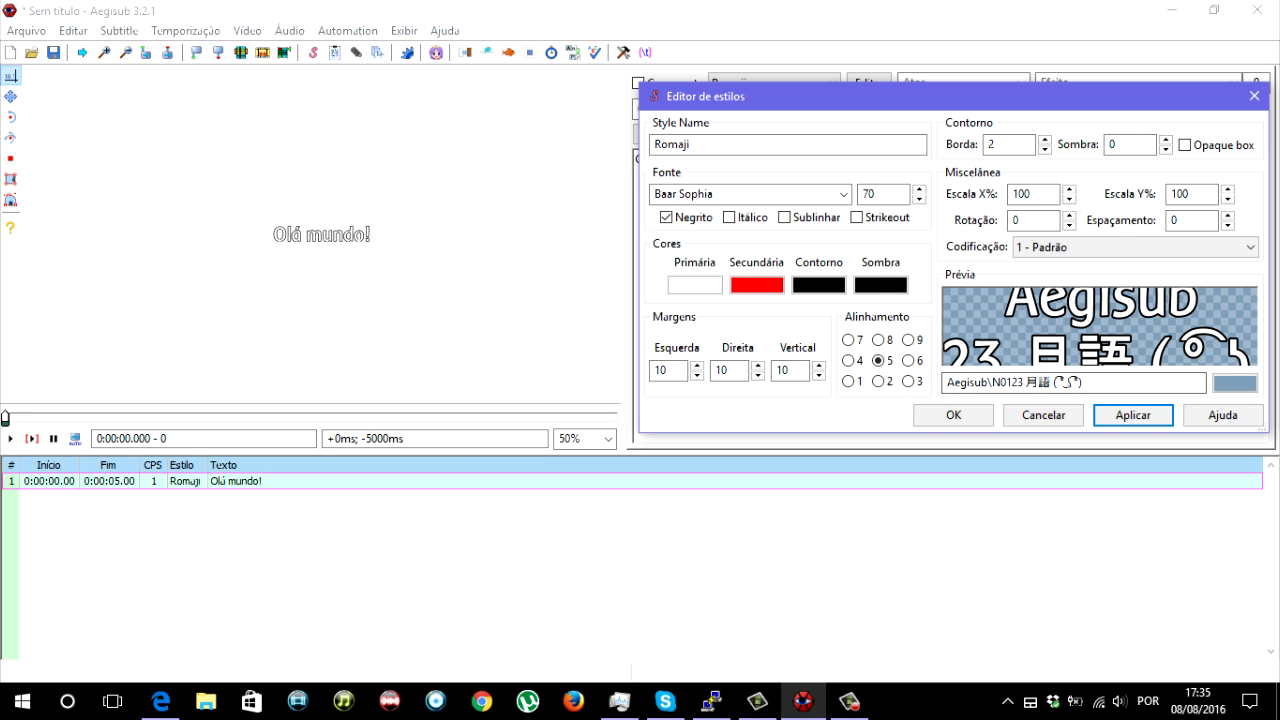
click(953, 415)
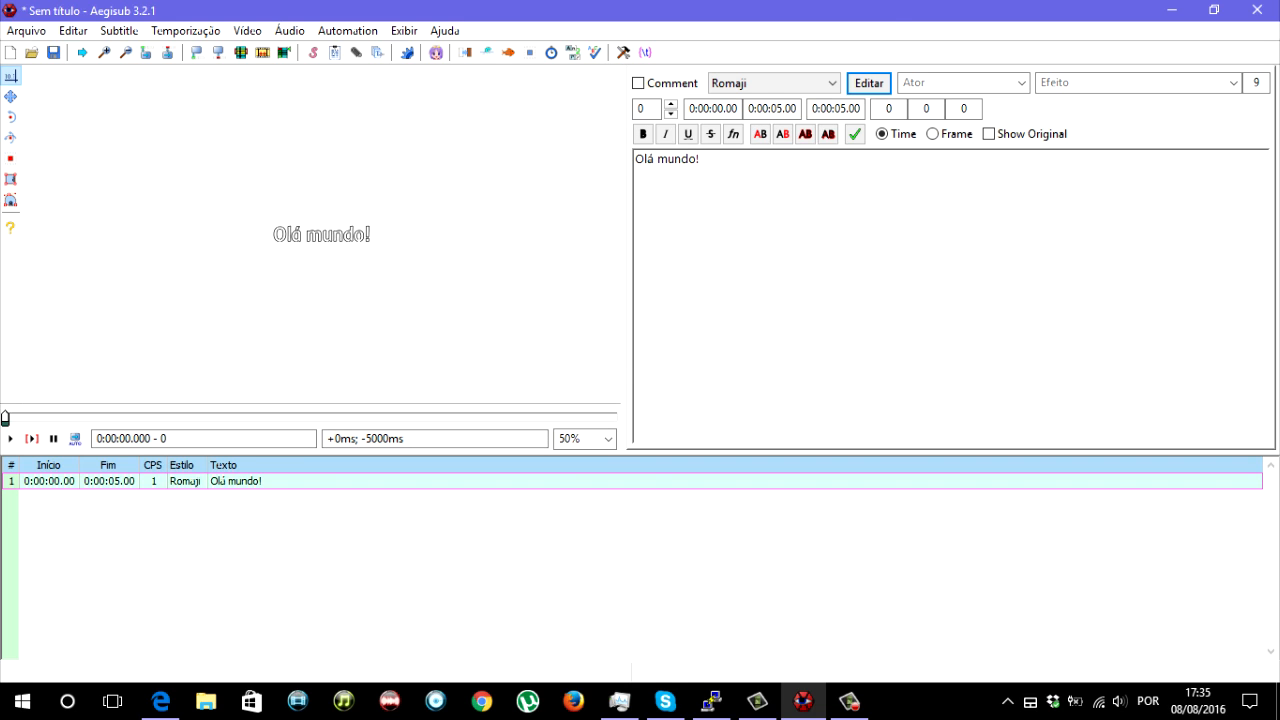
- Copy the "Olá mundo!" subtitle line and paste seven duplicates of it into the grid
right_click(565, 484)
click(620, 403)
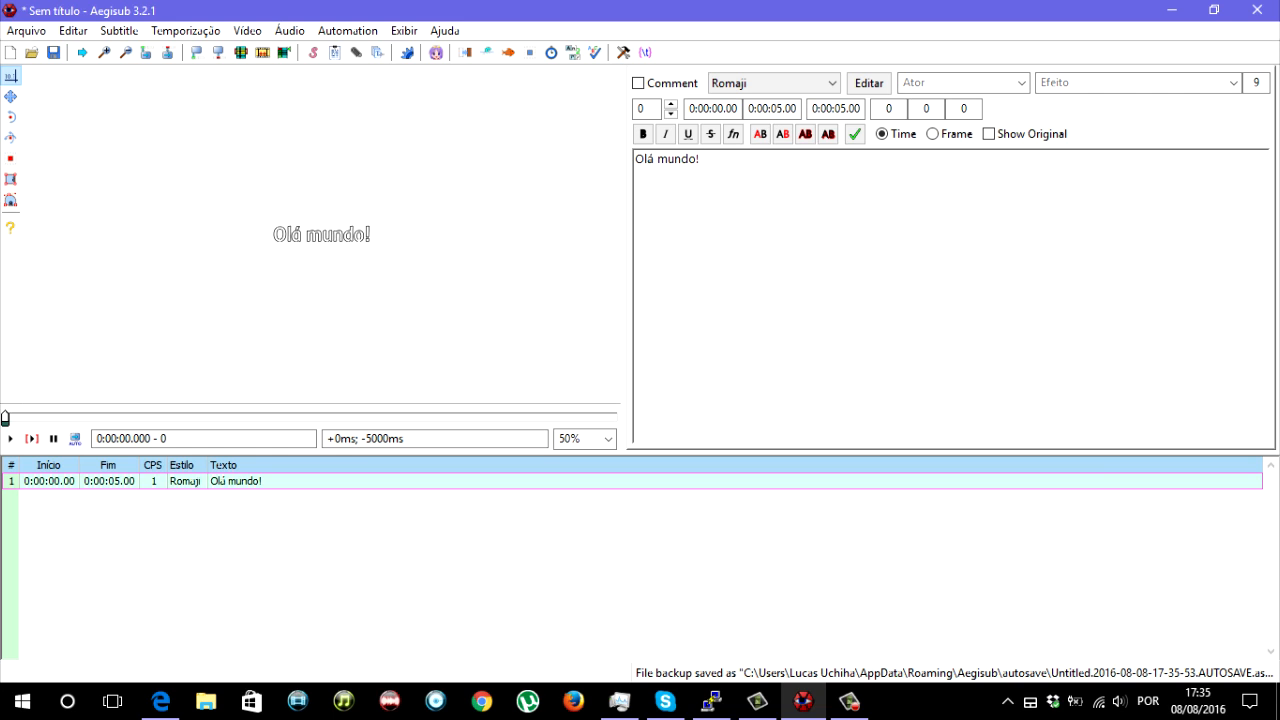
key(ctrl+v)
key(ctrl+v)
key(ctrl+v)
key(ctrl+v)
key(ctrl+v)
key(ctrl+v)
key(ctrl+v)
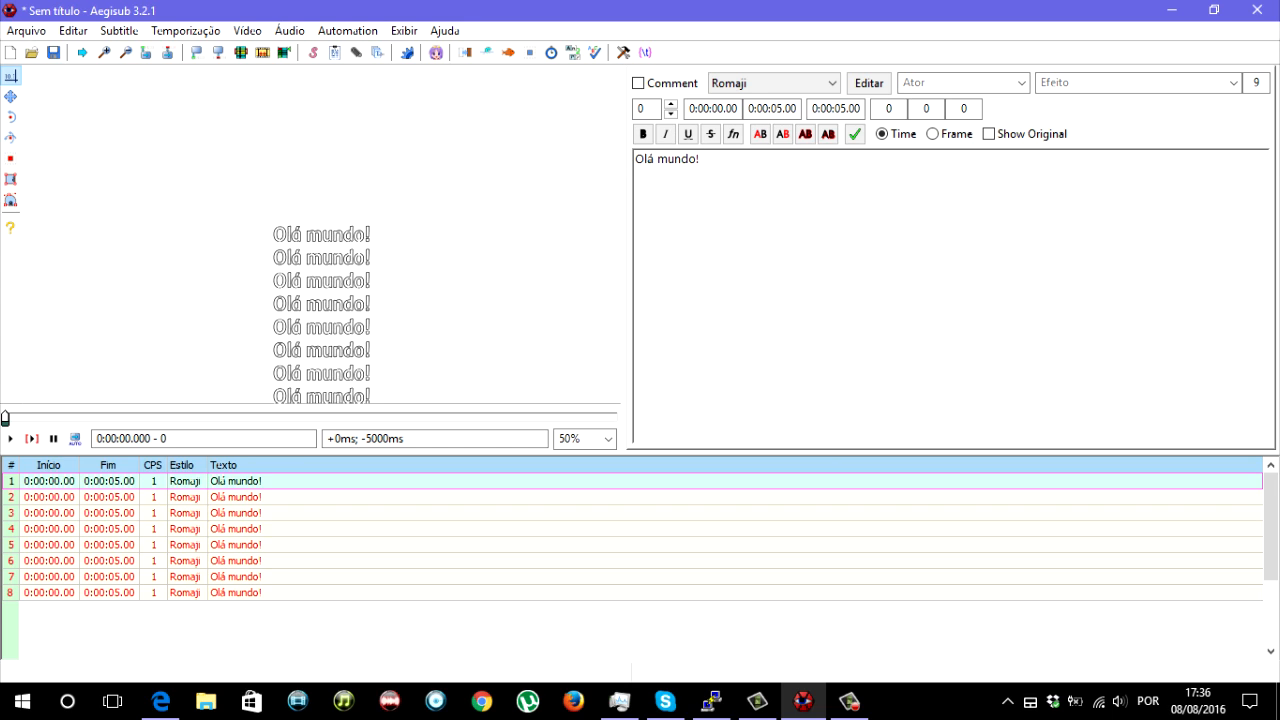
click(236, 529)
click(236, 561)
click(236, 593)
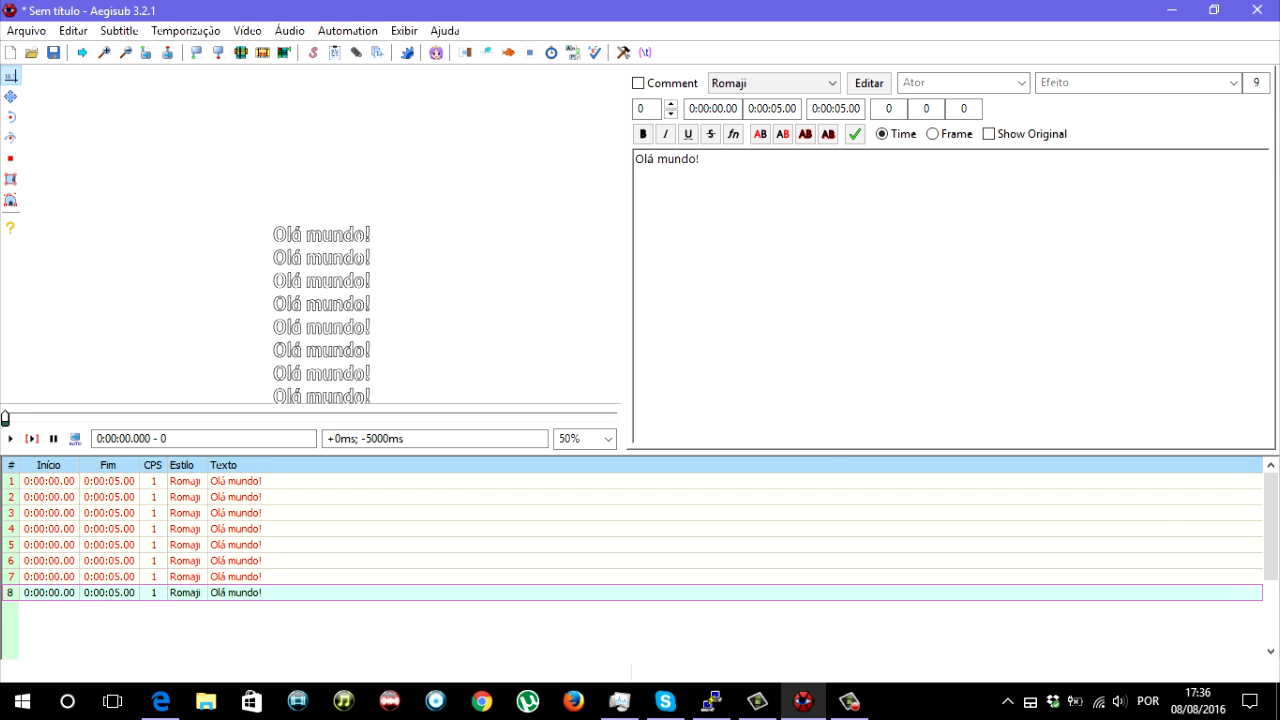
click(236, 497)
click(236, 529)
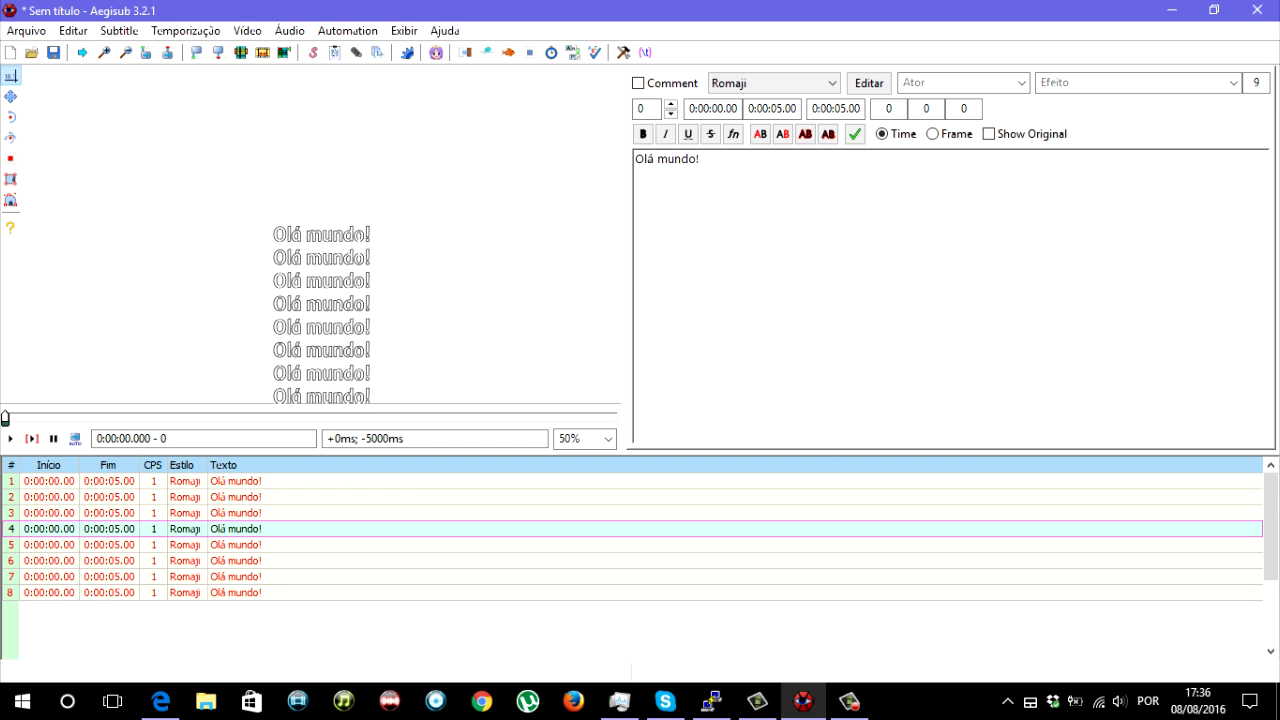
click(236, 561)
click(236, 593)
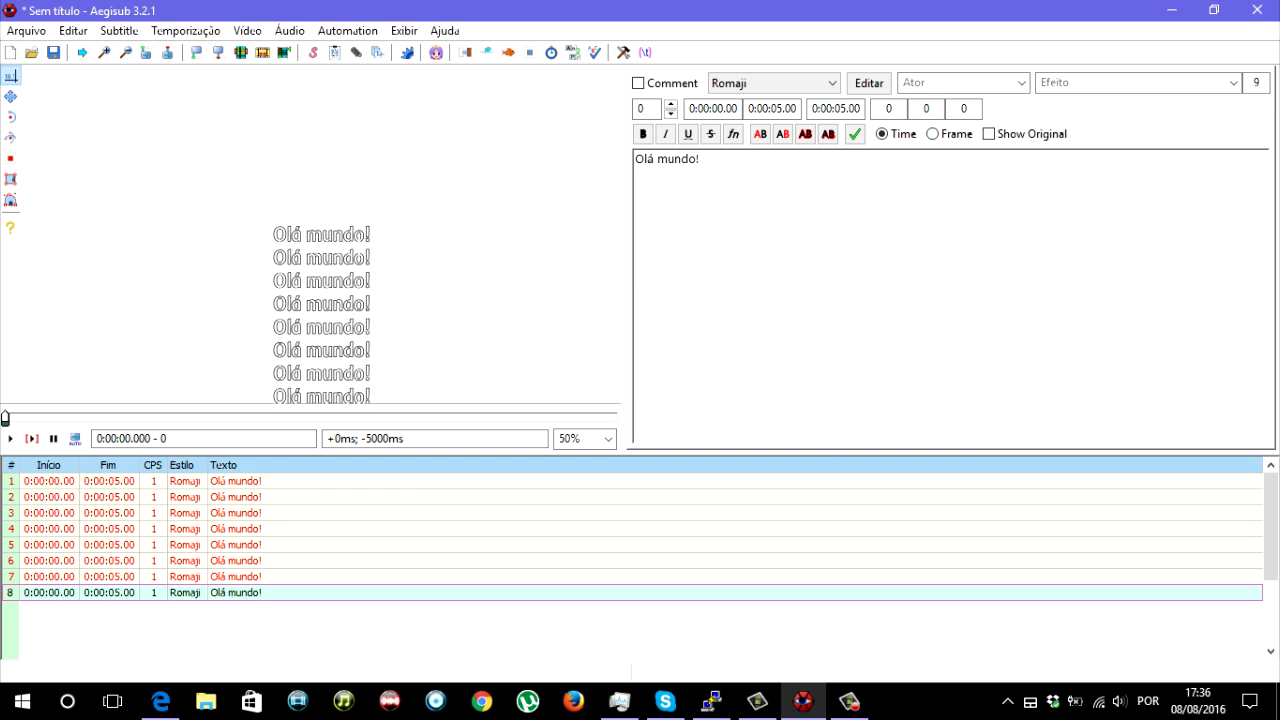
click(236, 497)
click(236, 529)
click(236, 577)
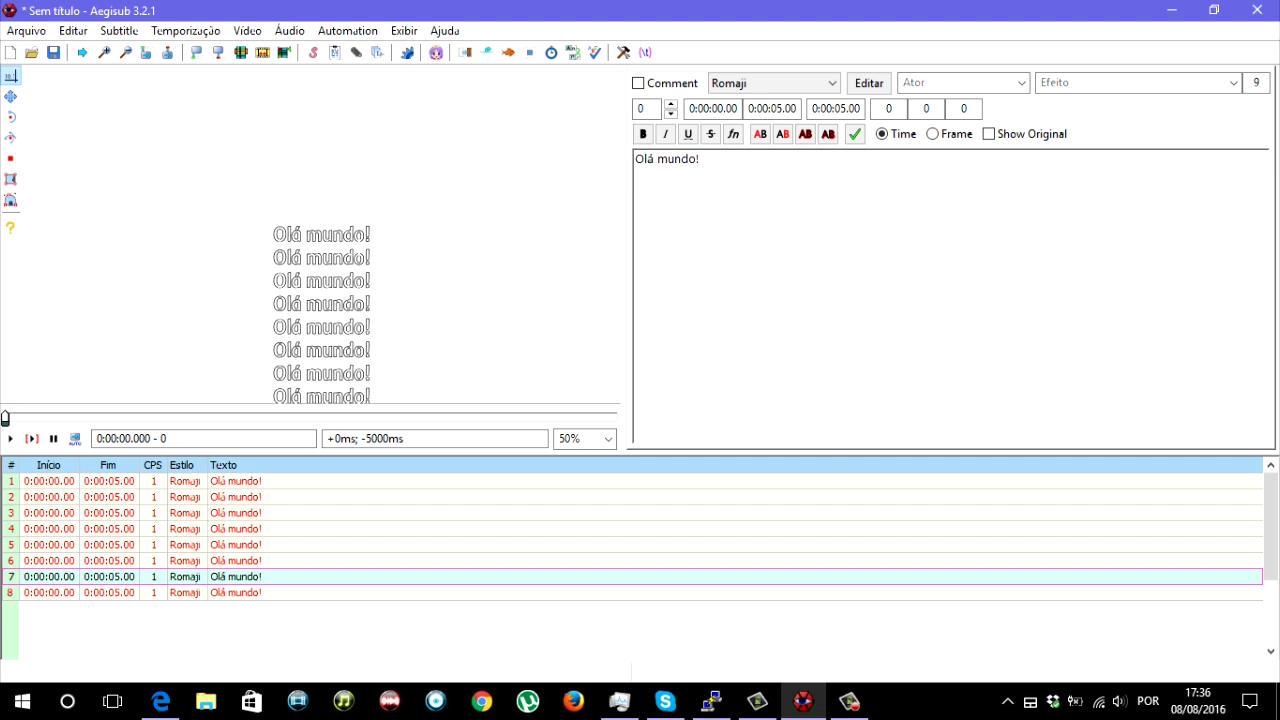
- Assign the Default style to subtitle lines 2, 4, 6 and 8
click(236, 497)
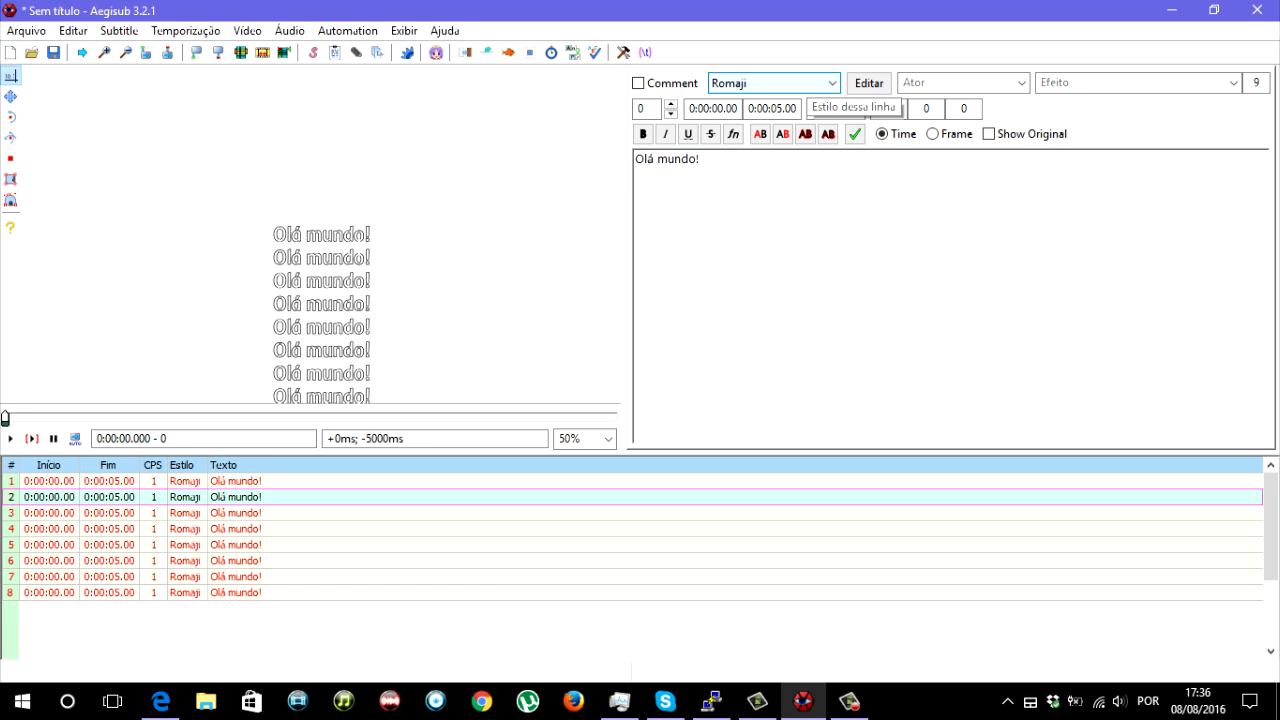
click(800, 83)
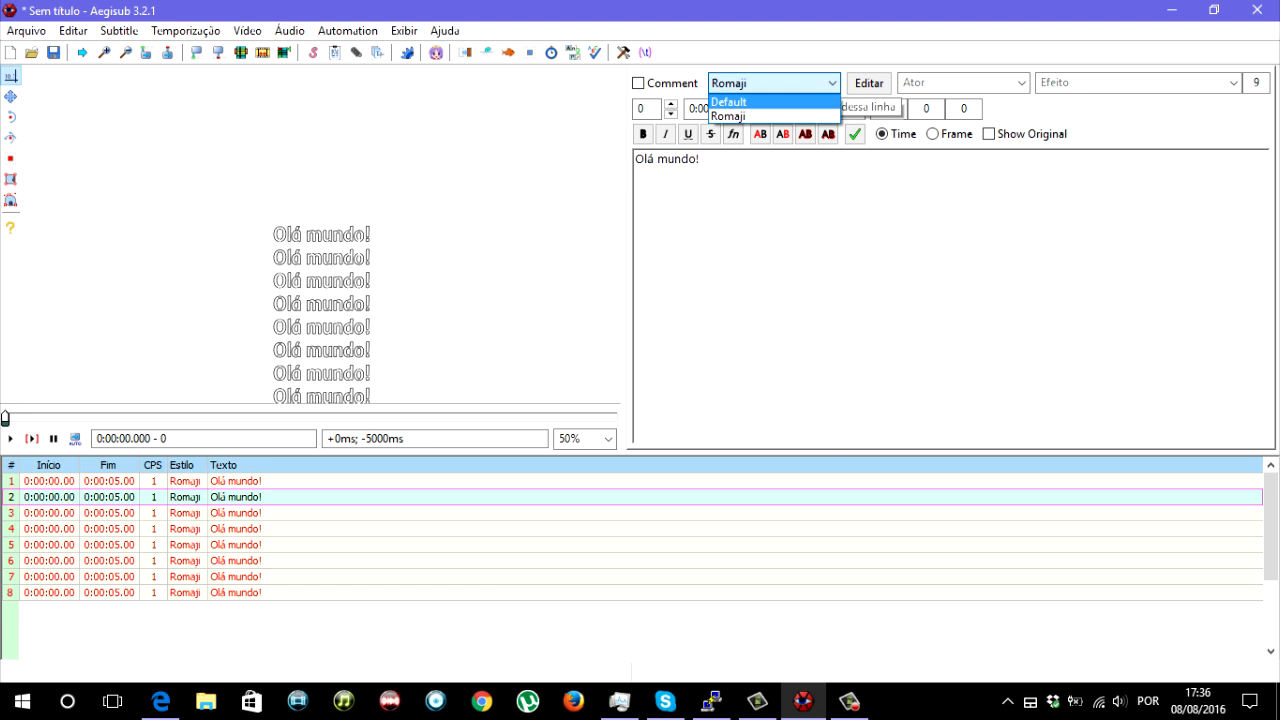
click(760, 97)
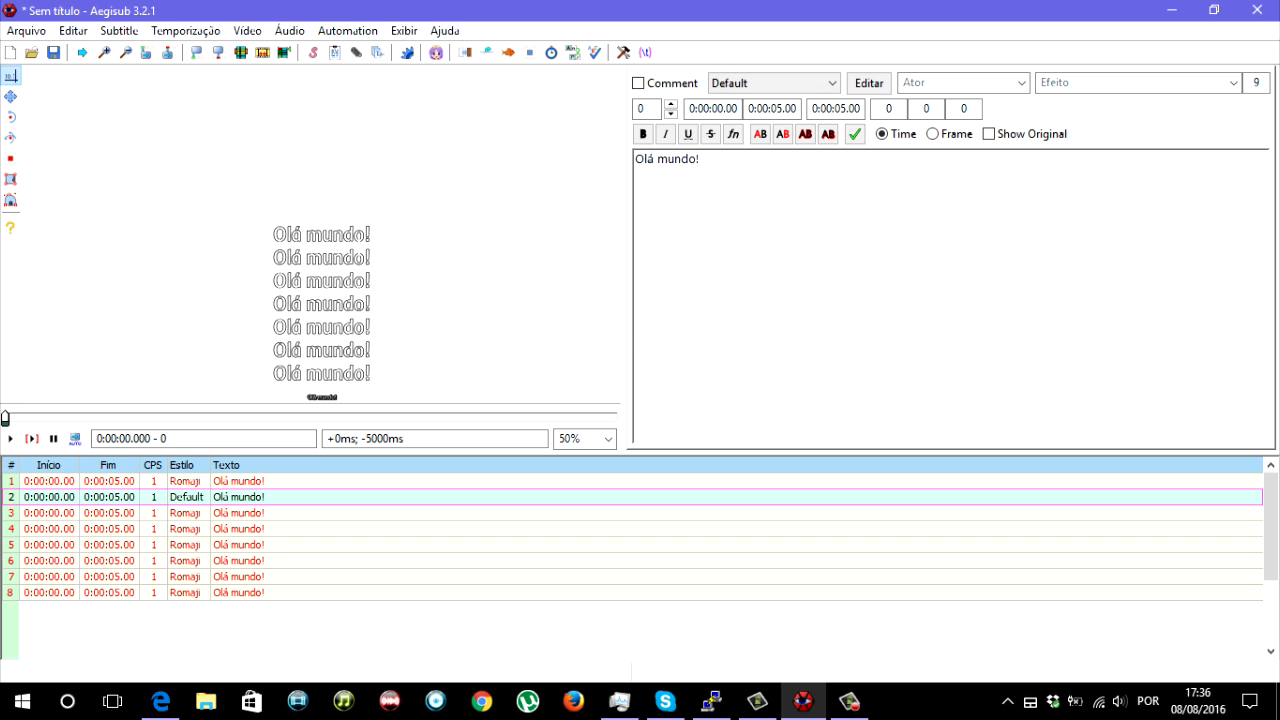
click(240, 529)
click(800, 83)
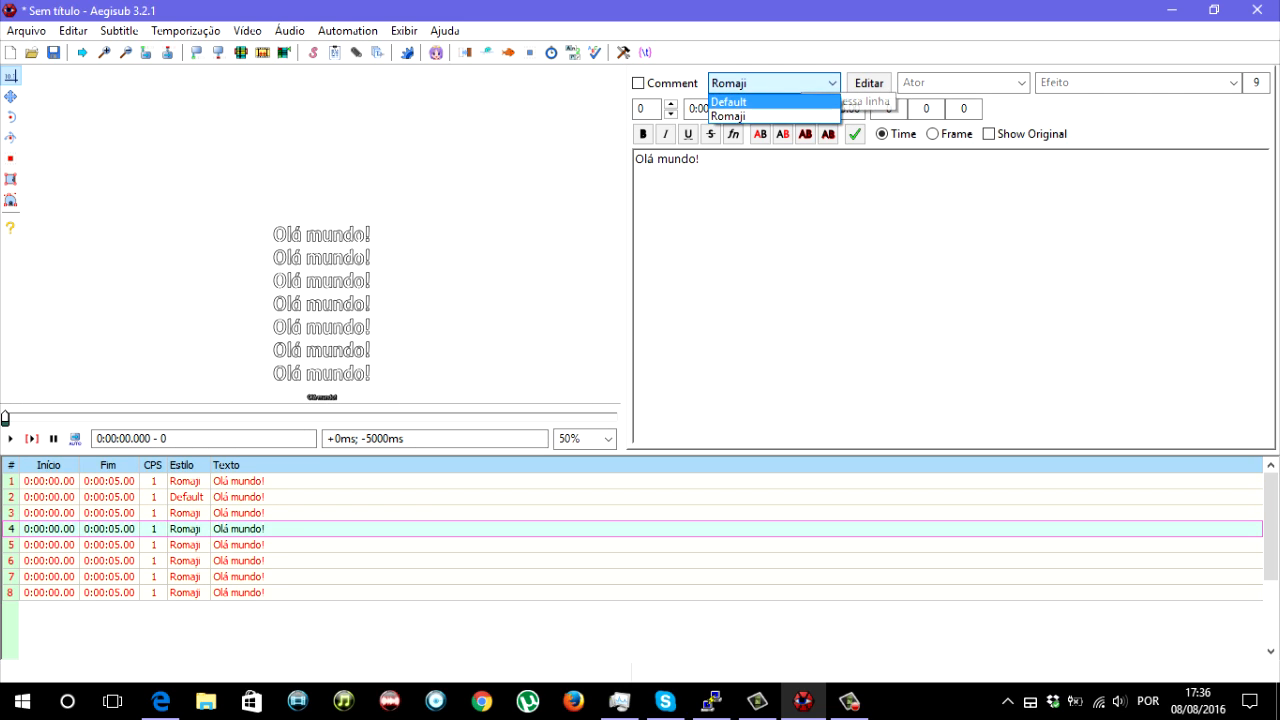
click(760, 96)
click(240, 561)
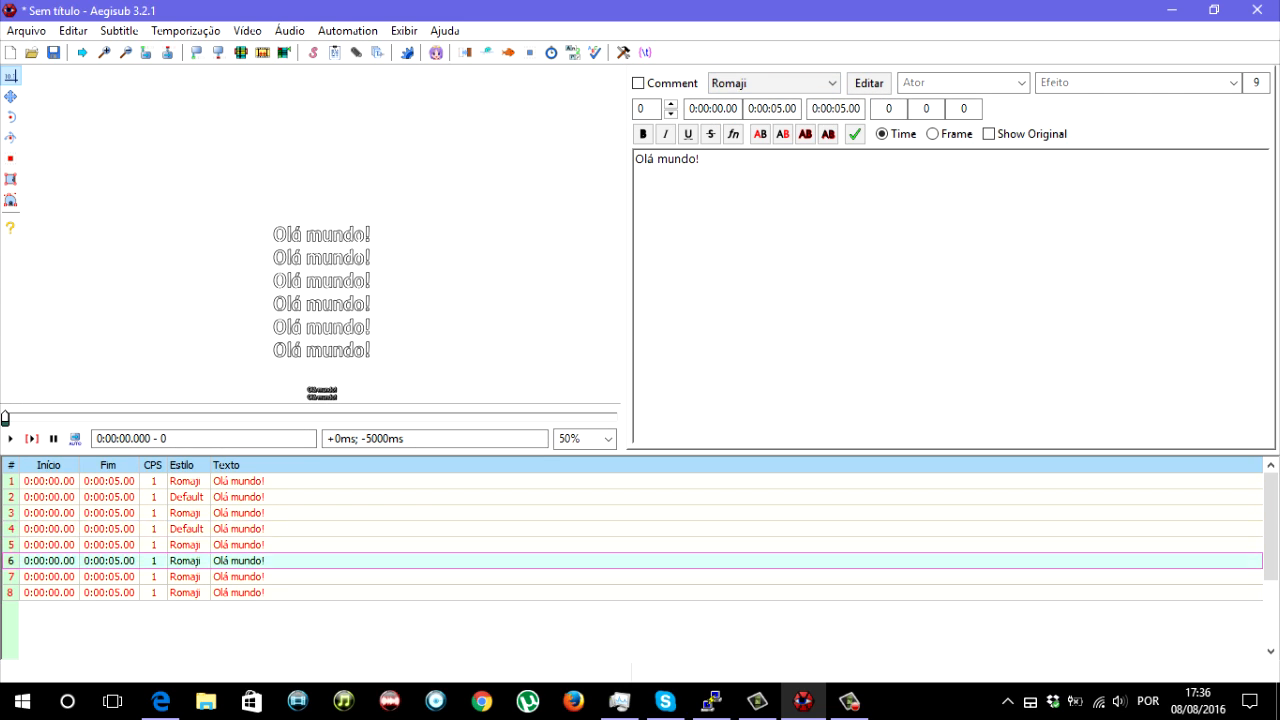
click(800, 83)
click(760, 96)
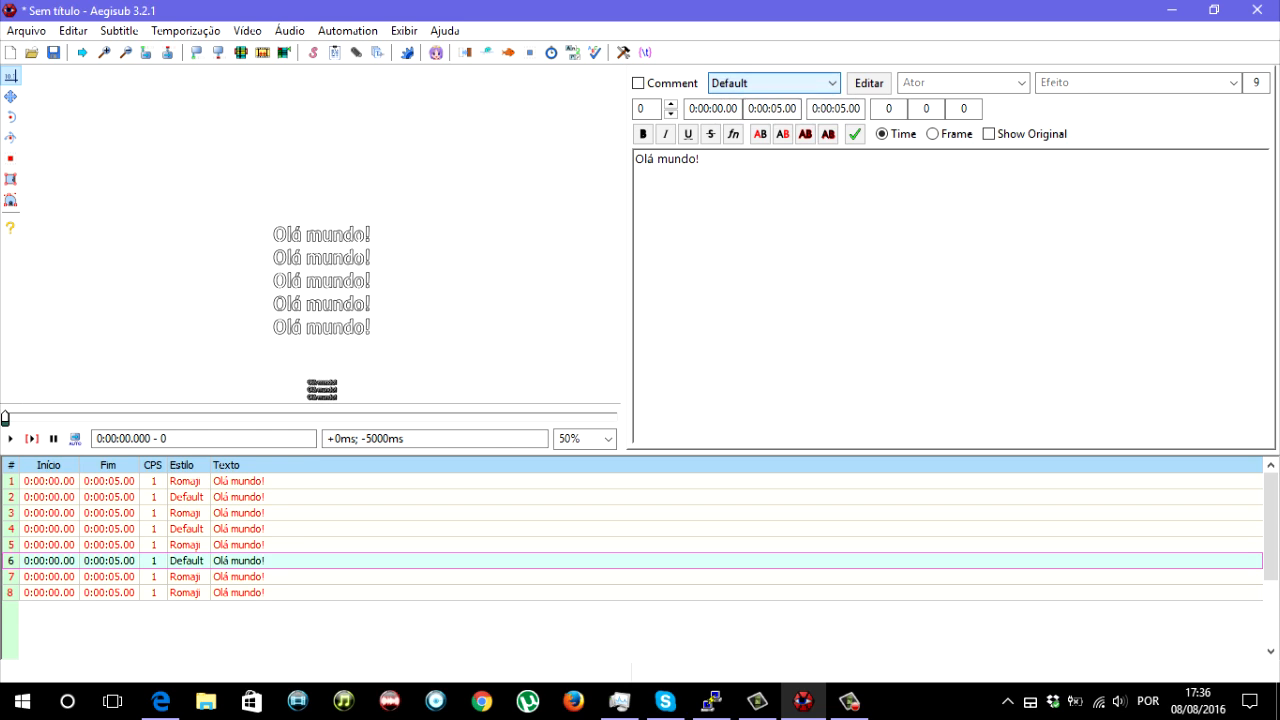
click(500, 593)
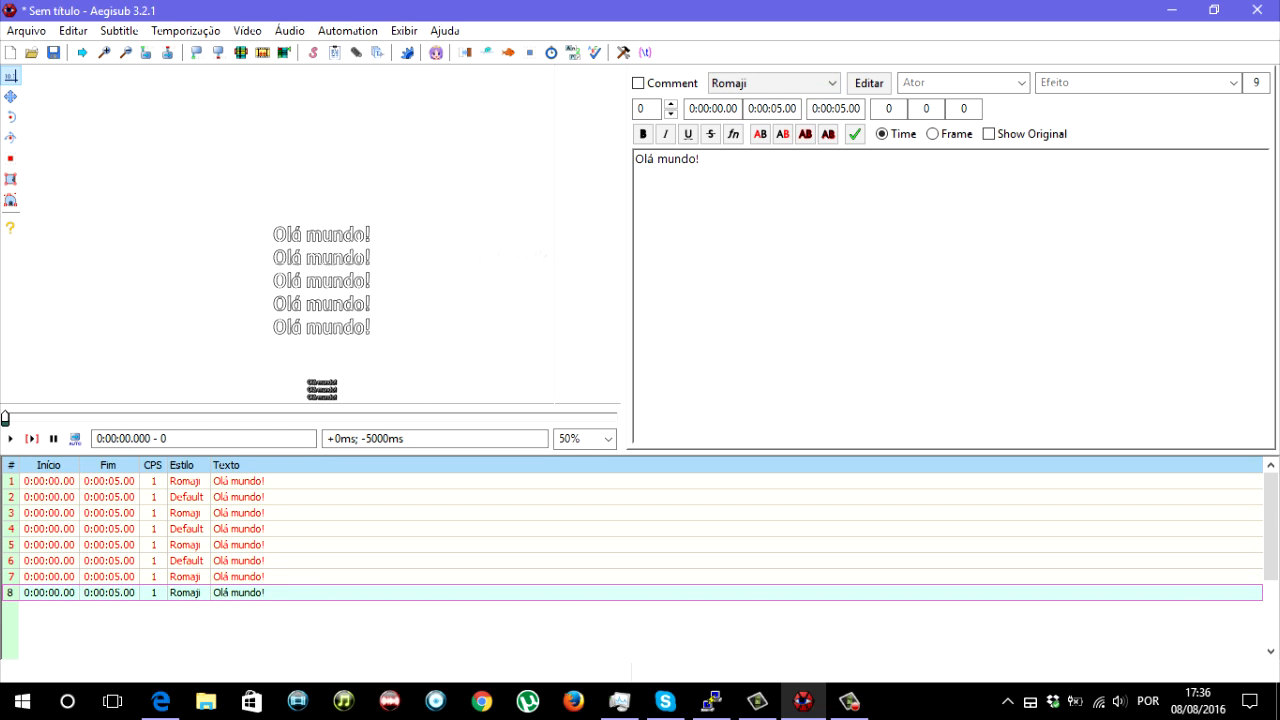
click(785, 83)
click(760, 102)
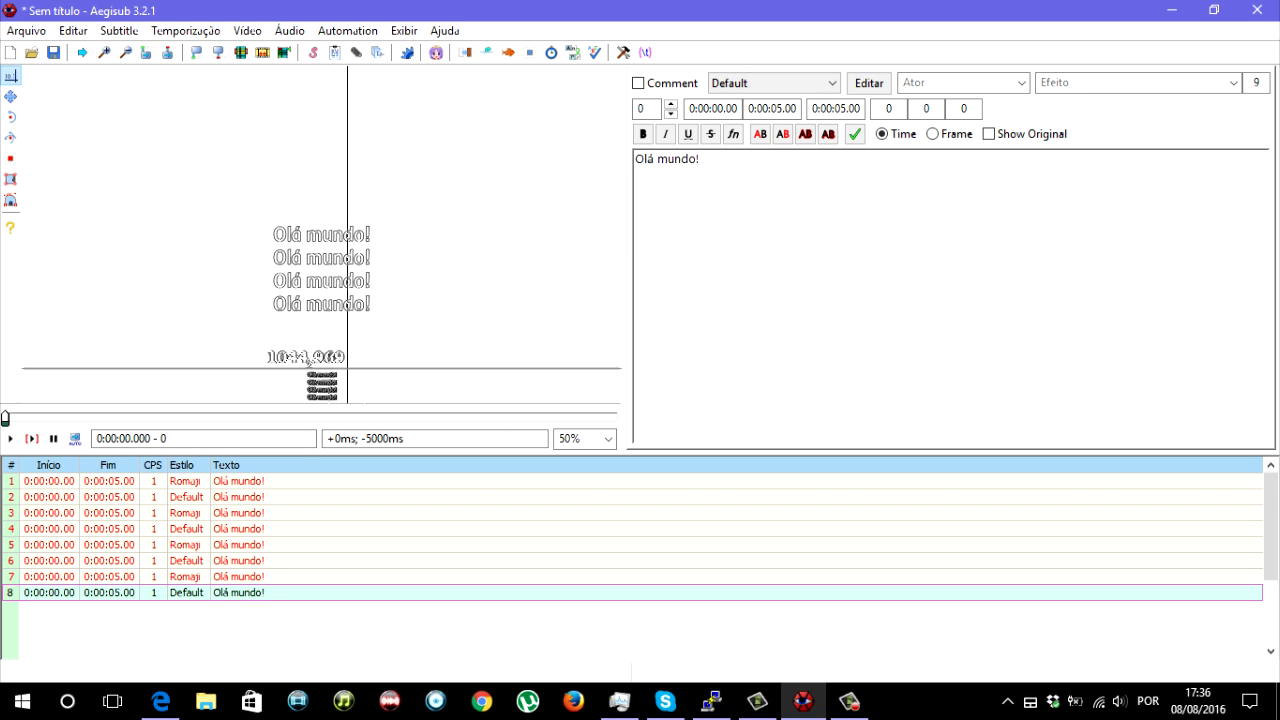
- Select all dialogue lines whose Style field exactly matches "Romaji", setting them as the new selection
click(335, 561)
click(335, 529)
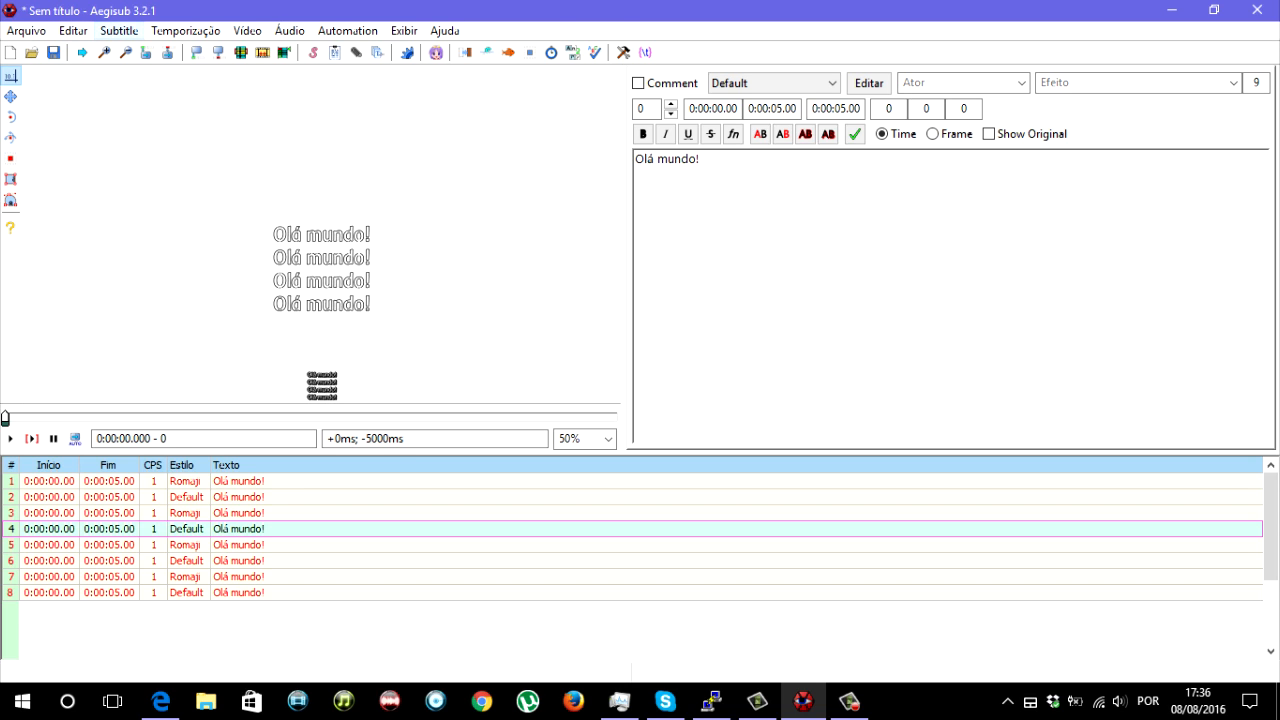
click(119, 31)
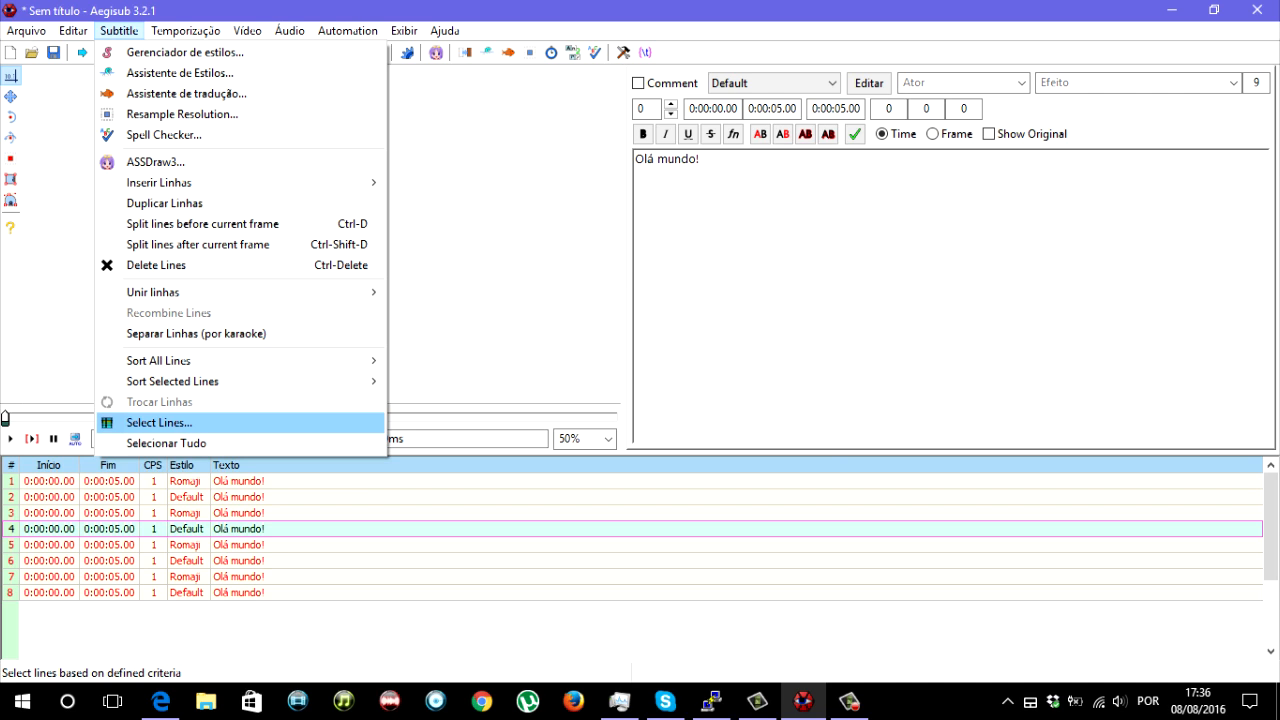
click(206, 422)
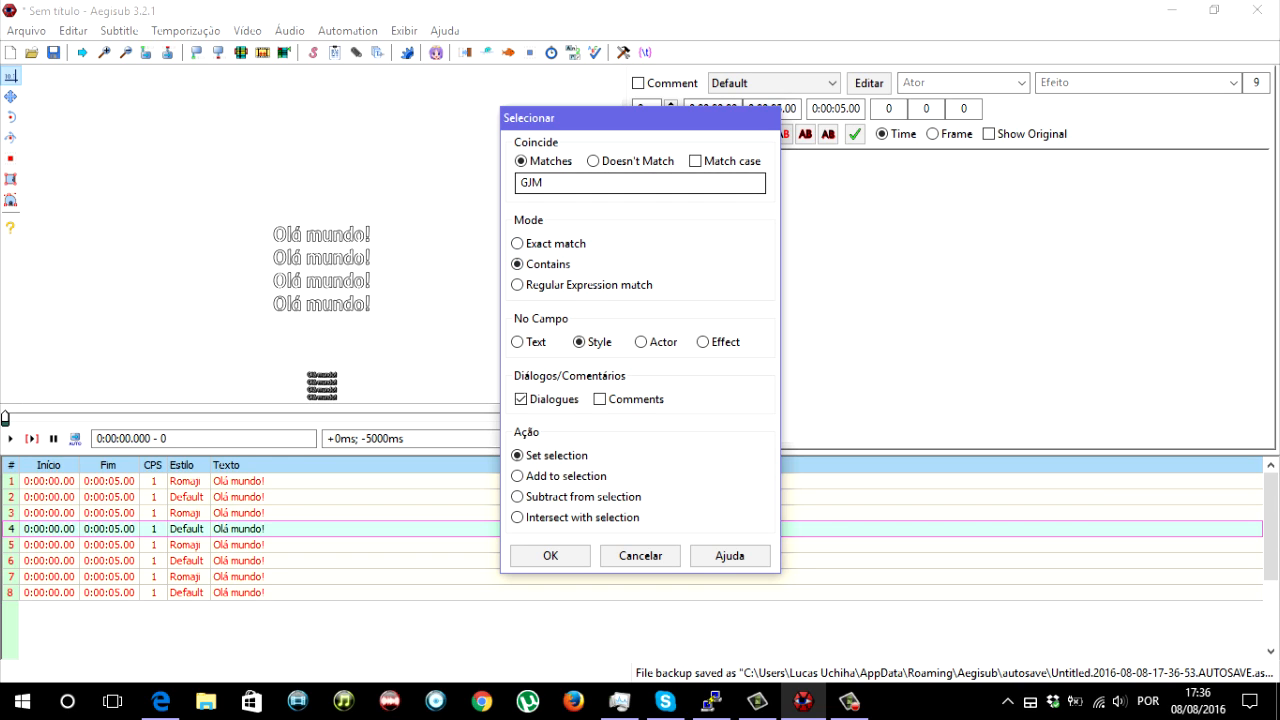
click(532, 182)
double_click(532, 182)
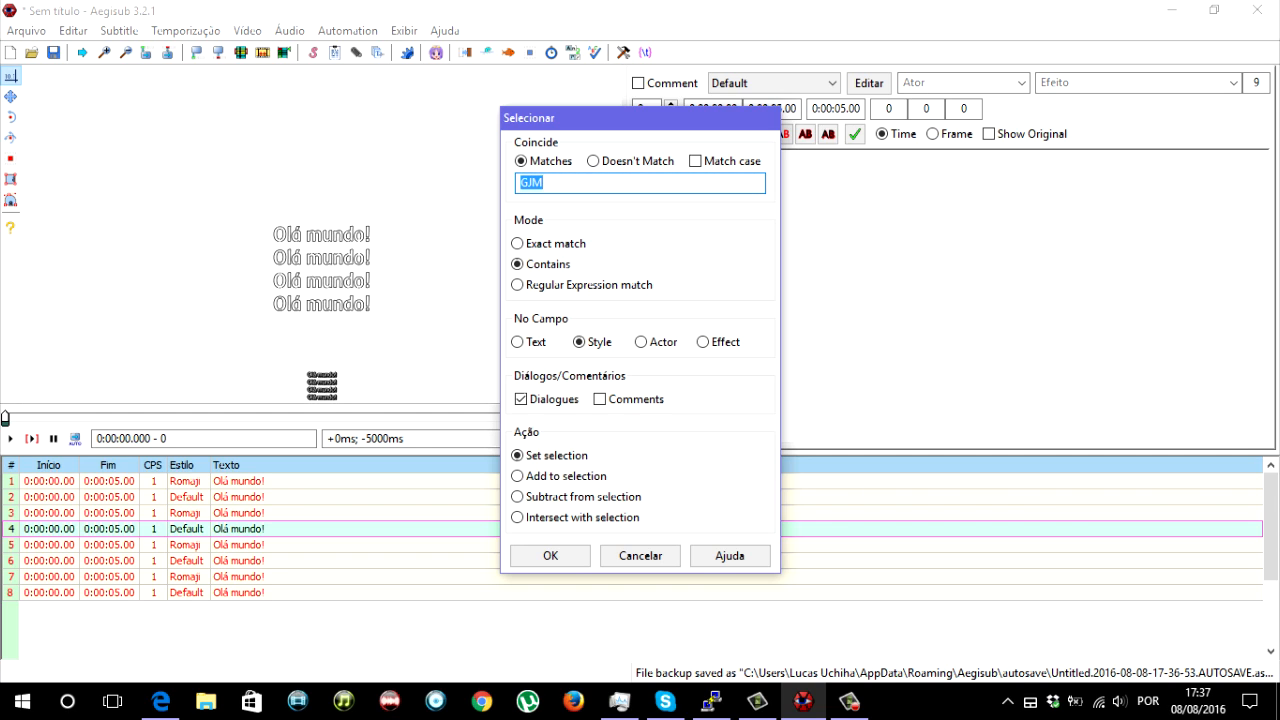
text(Romaji)
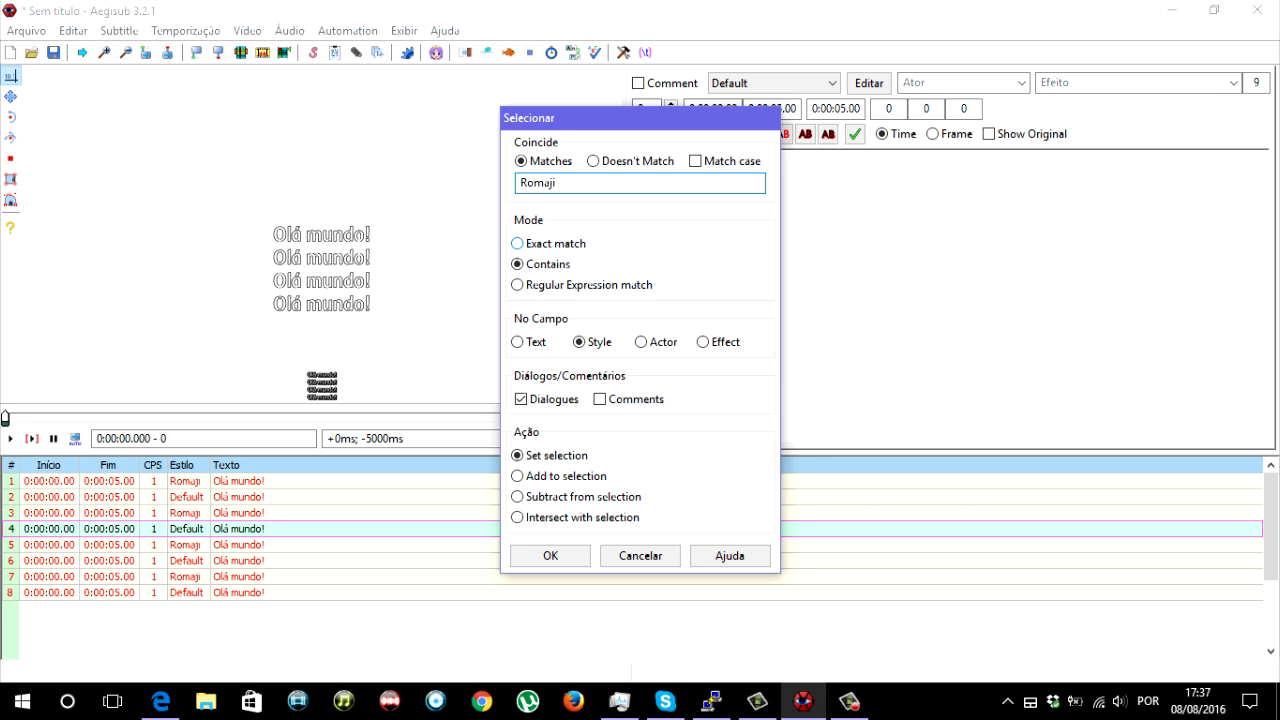
click(536, 244)
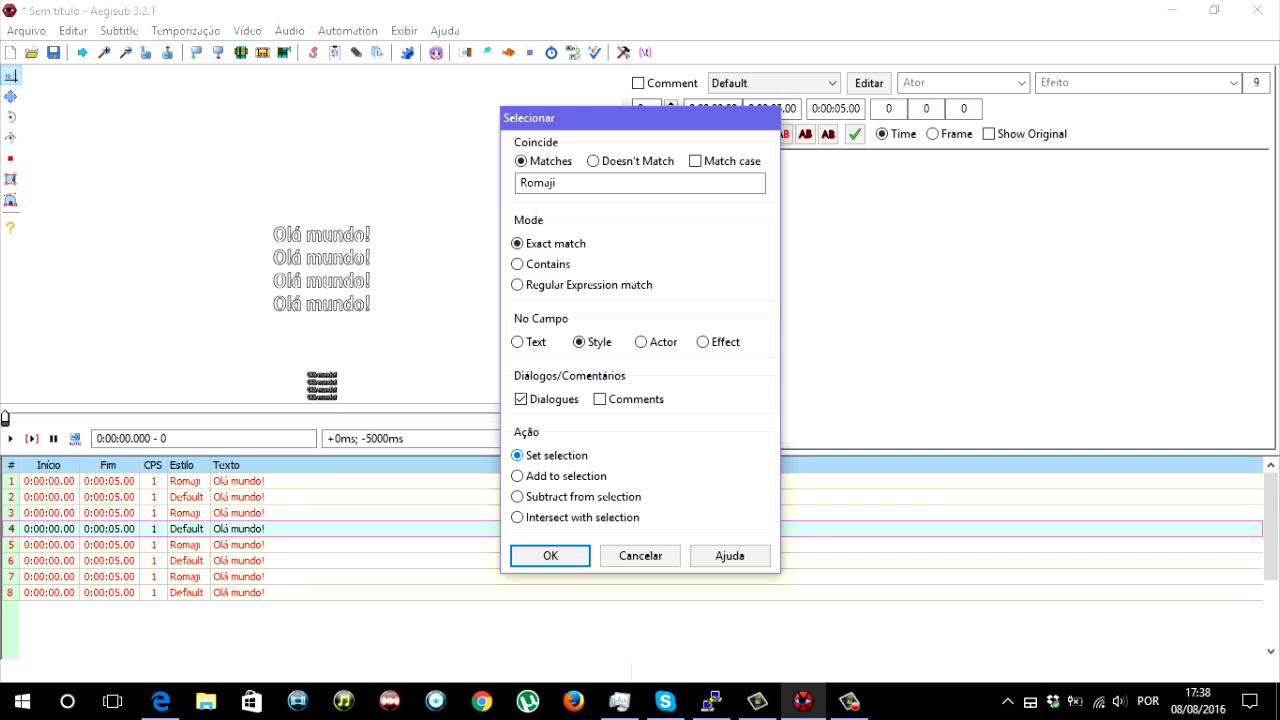
key(Return)
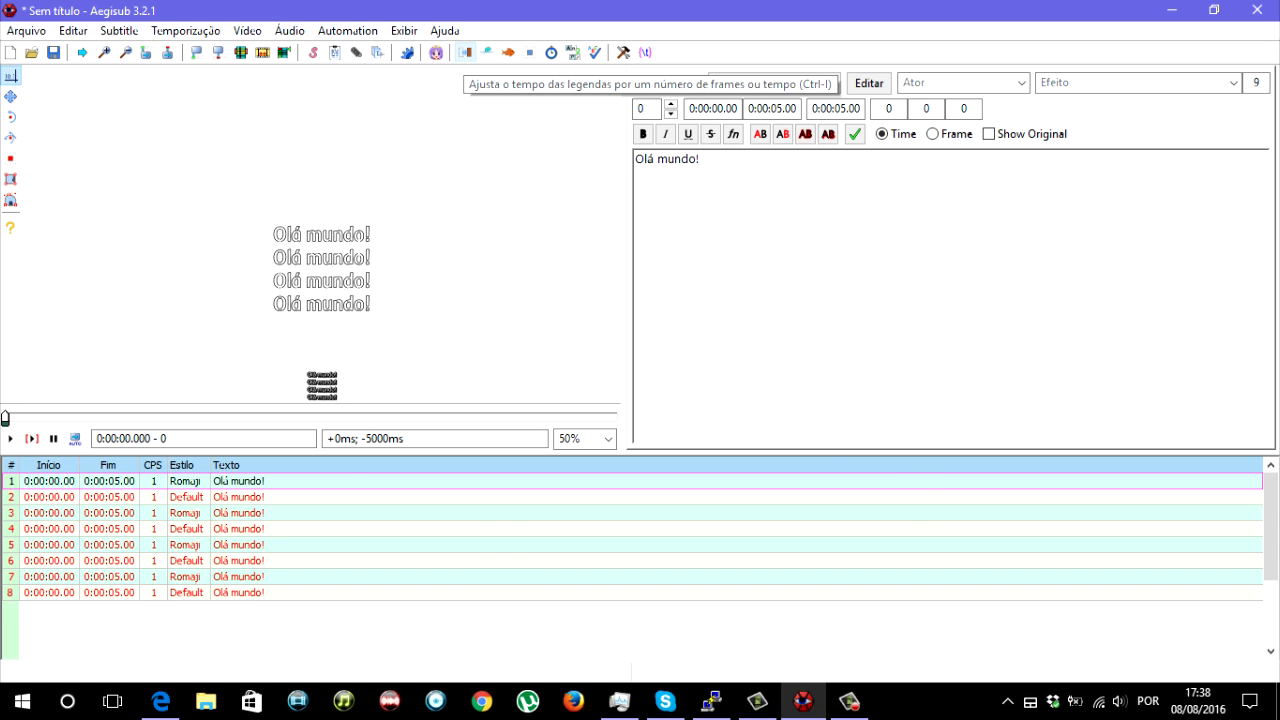
- Shift the start and end times of the selected rows forward by 0:00:05.00
click(465, 52)
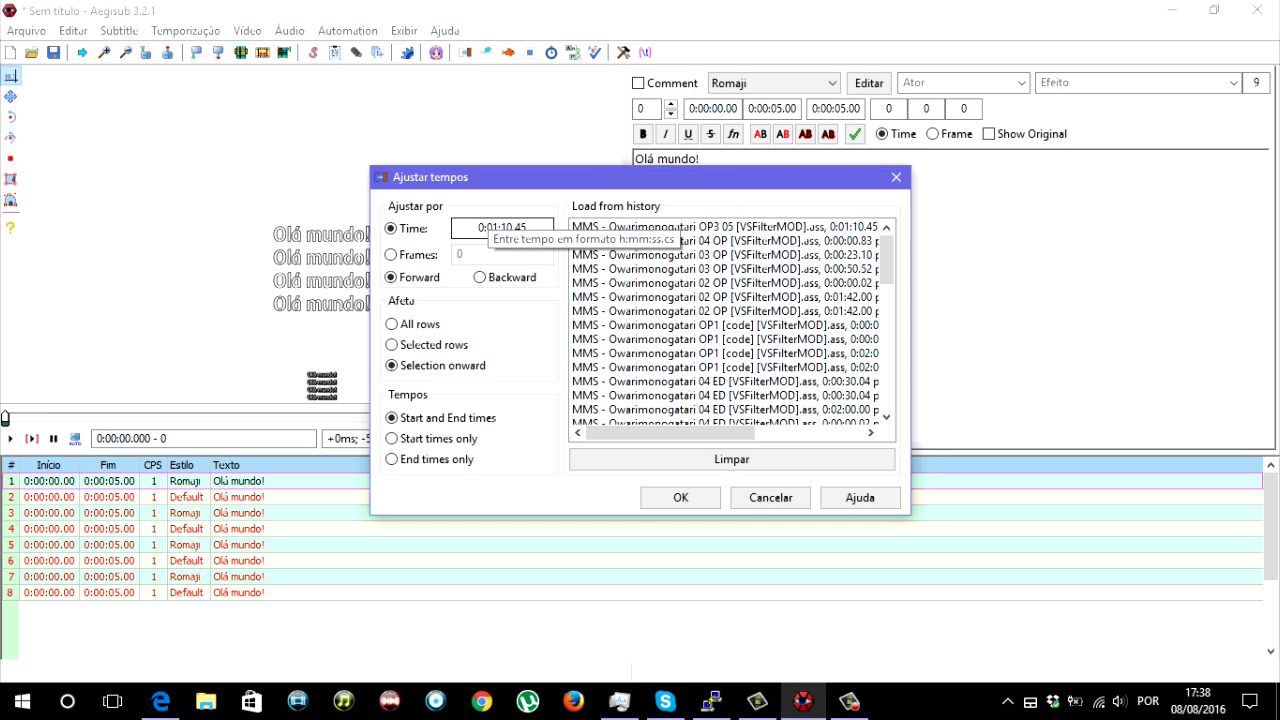
click(487, 227)
text(000000)
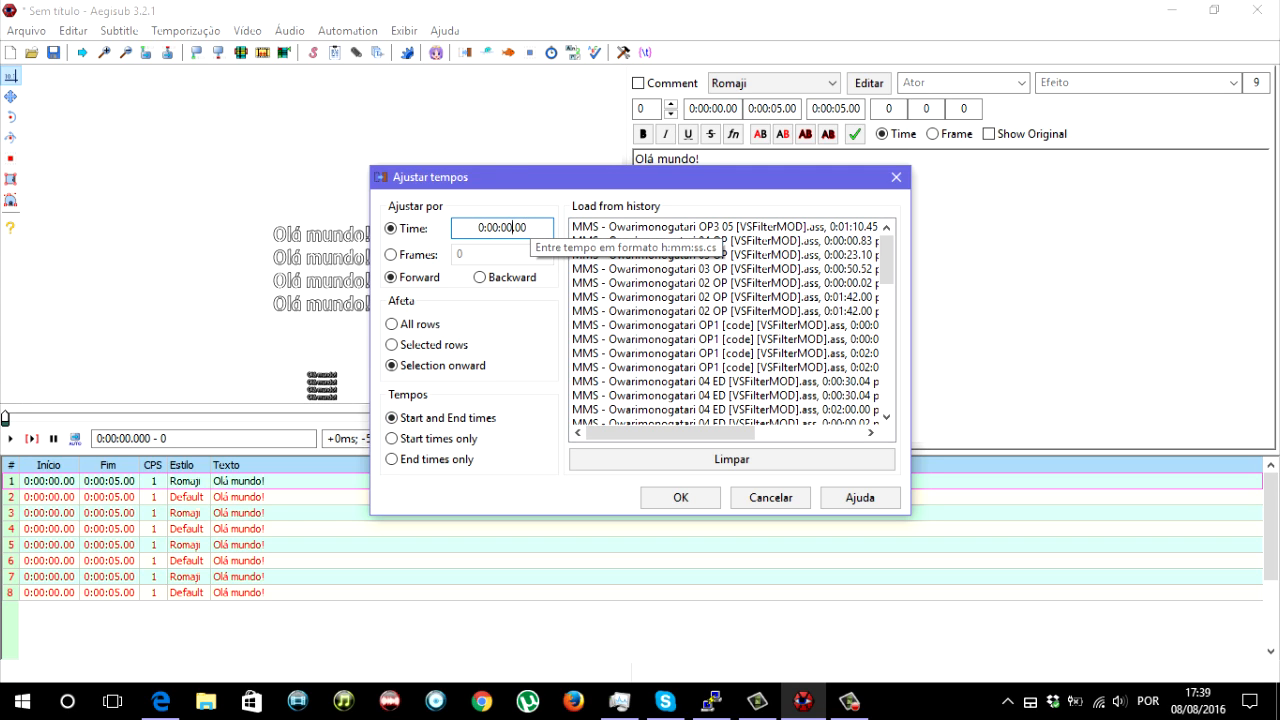
click(492, 228)
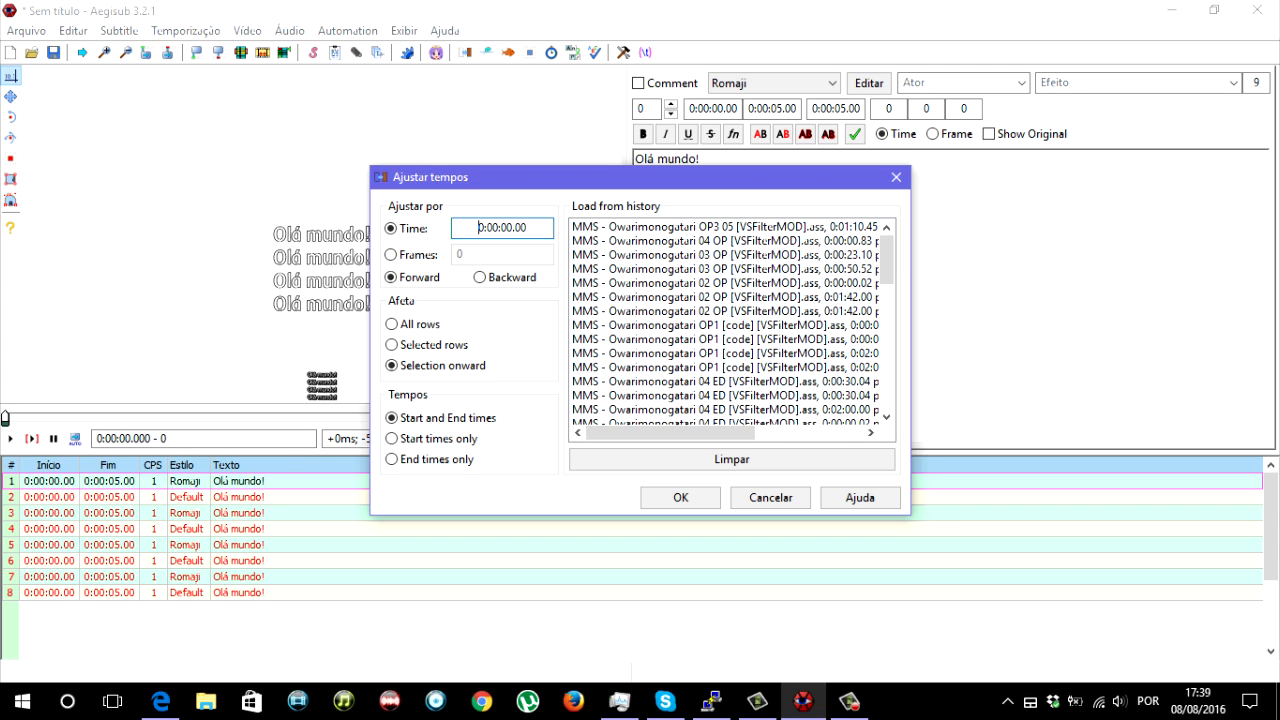
click(505, 227)
text(5)
click(393, 324)
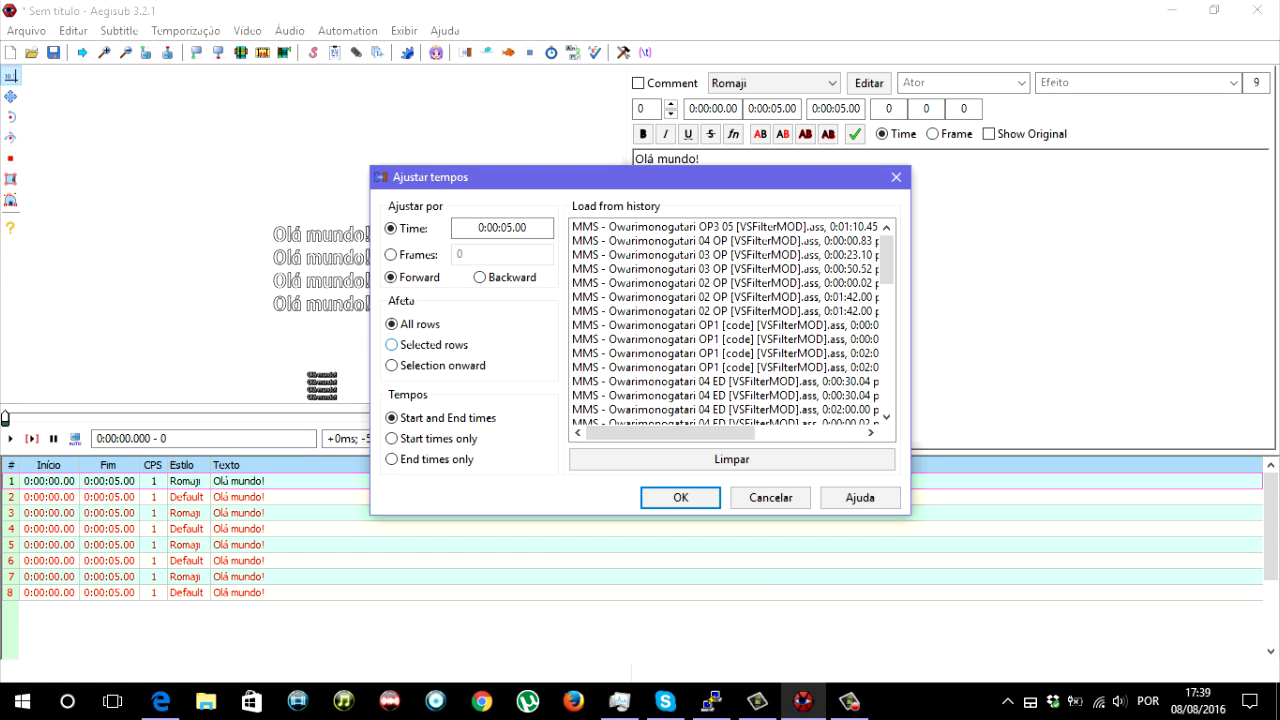
click(392, 344)
click(680, 497)
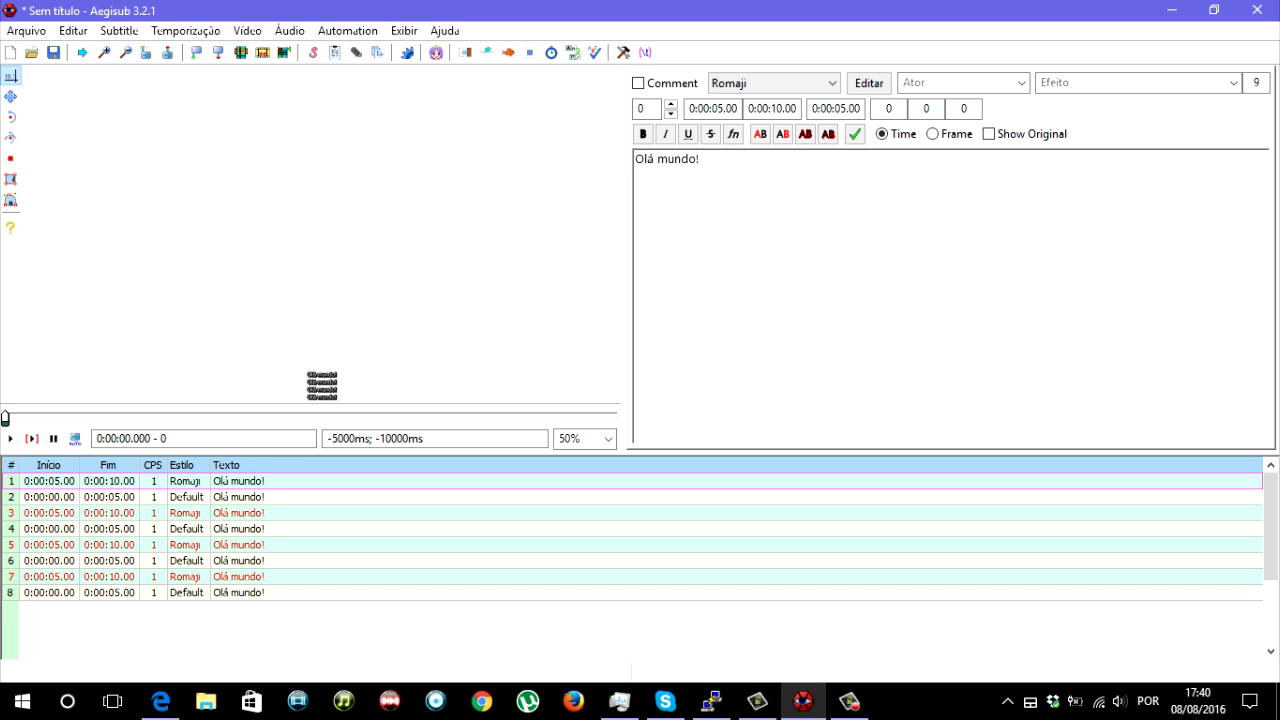
- Compare the shifted and unshifted lines by jumping the video between the starts of lines 1 and 2
double_click(238, 481)
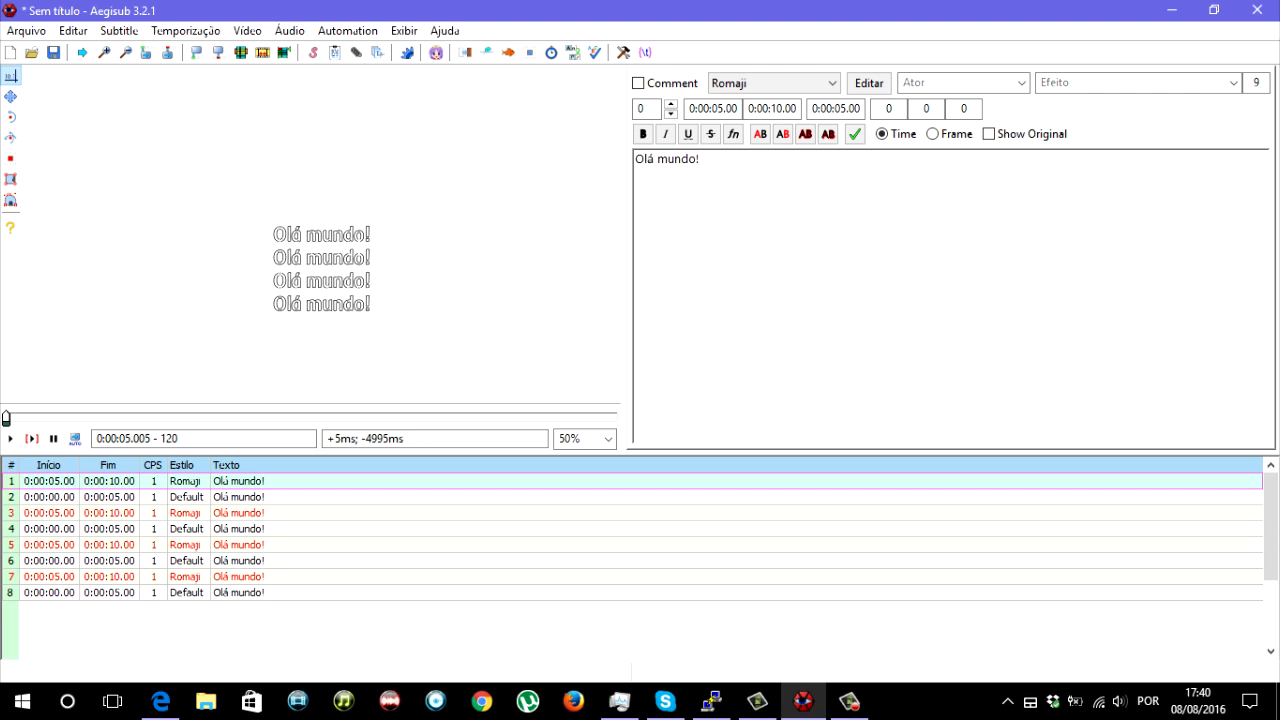
double_click(238, 497)
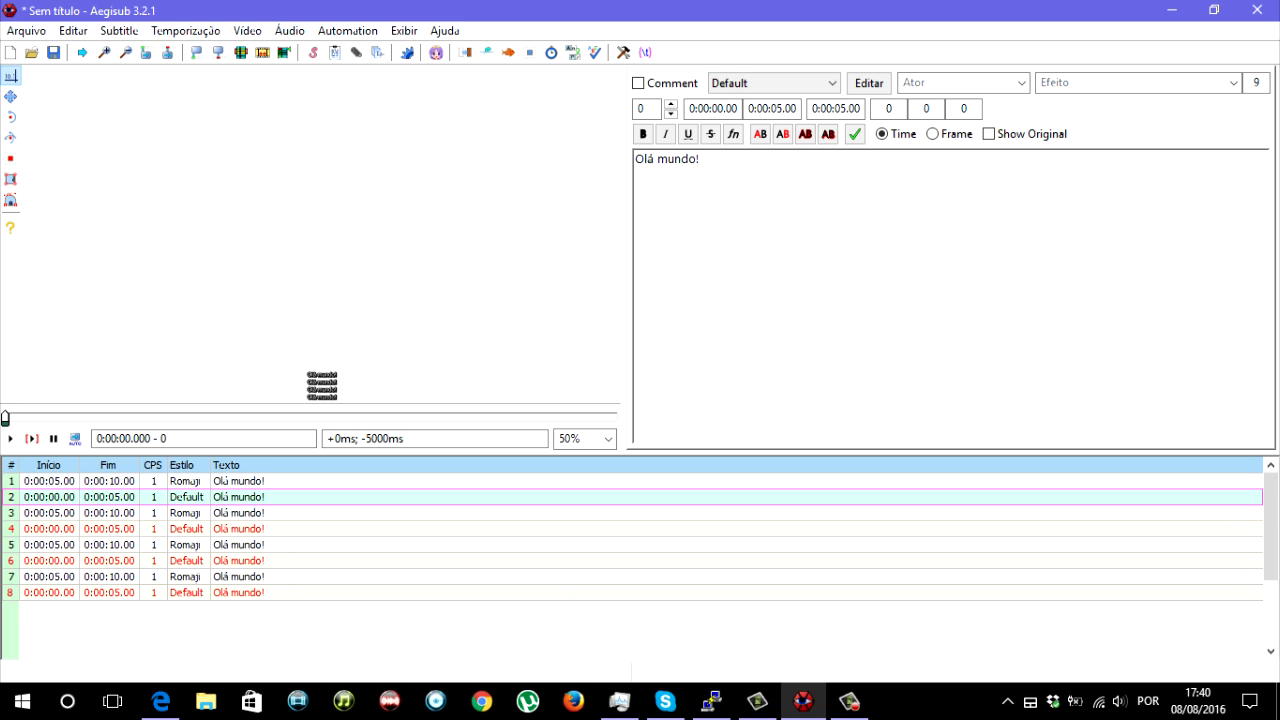
double_click(238, 481)
click(238, 497)
double_click(238, 497)
- Select subtitle lines 2 through 8 and delete them
key(shift+Down)
key(shift+Down)
key(shift+Down)
key(shift+Down)
key(shift+Down)
key(shift+Down)
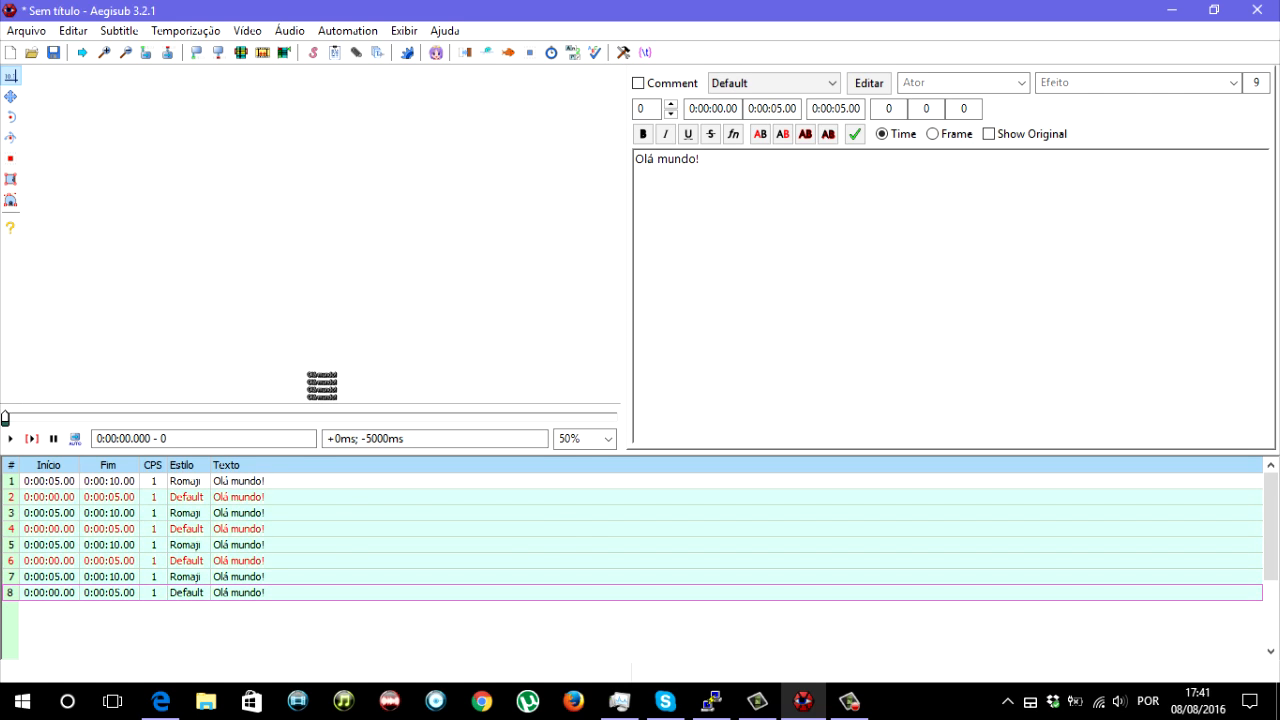
right_click(242, 596)
click(300, 582)
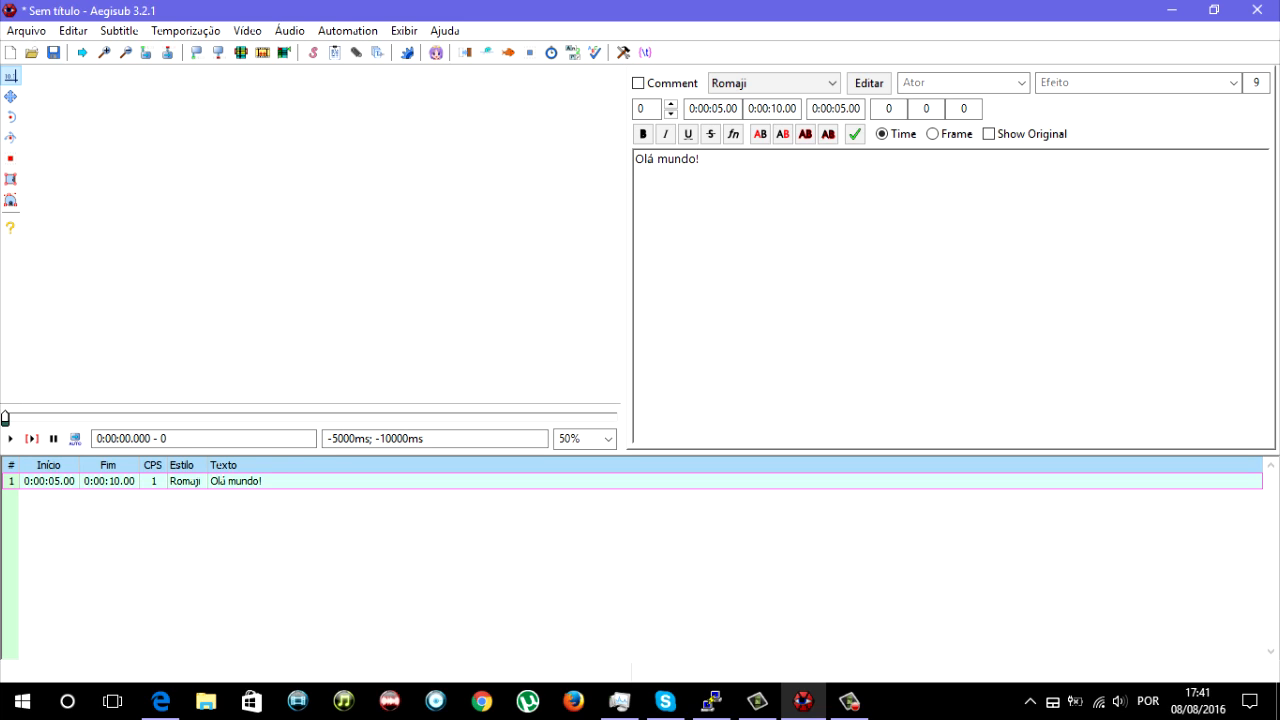
- Jump the video to the start of the remaining "Olá mundo!" line
key(Left)
key(Left)
key(Left)
key(Left)
key(Left)
key(Left)
key(Left)
double_click(250, 481)
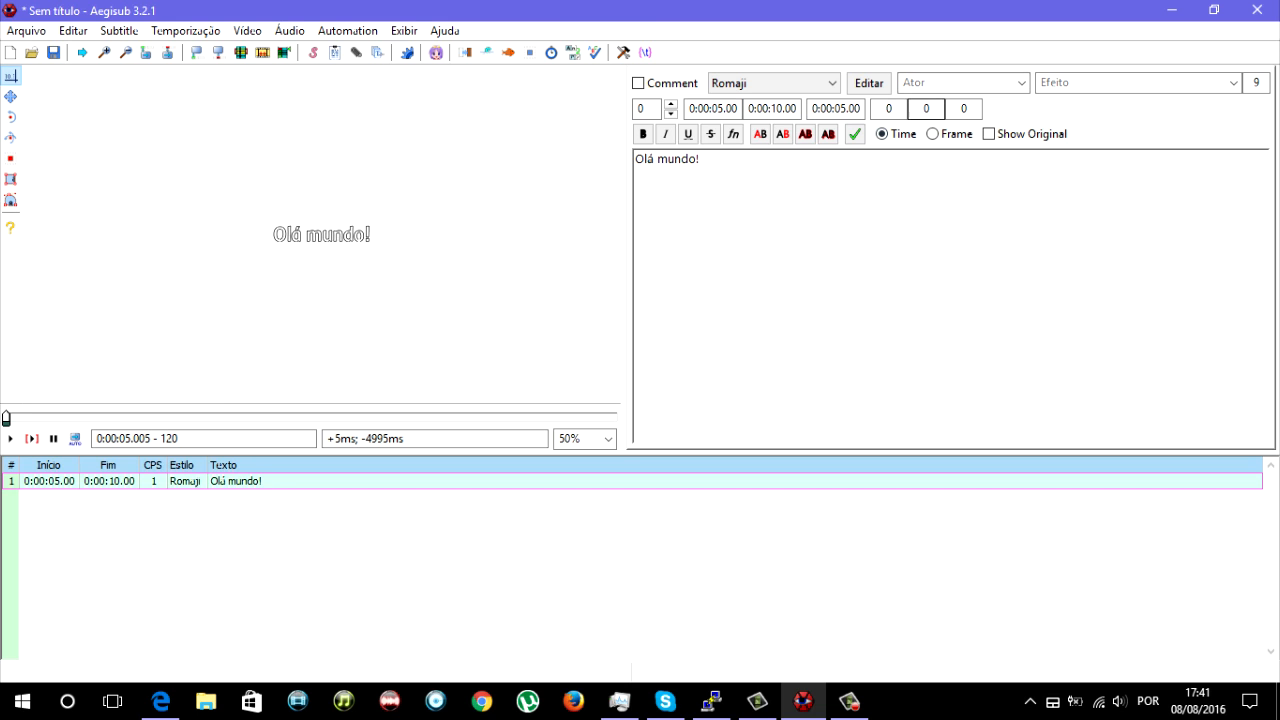
- Review the Romaji style's settings and insert an empty override block {} in front of "Olá mundo!"
click(868, 83)
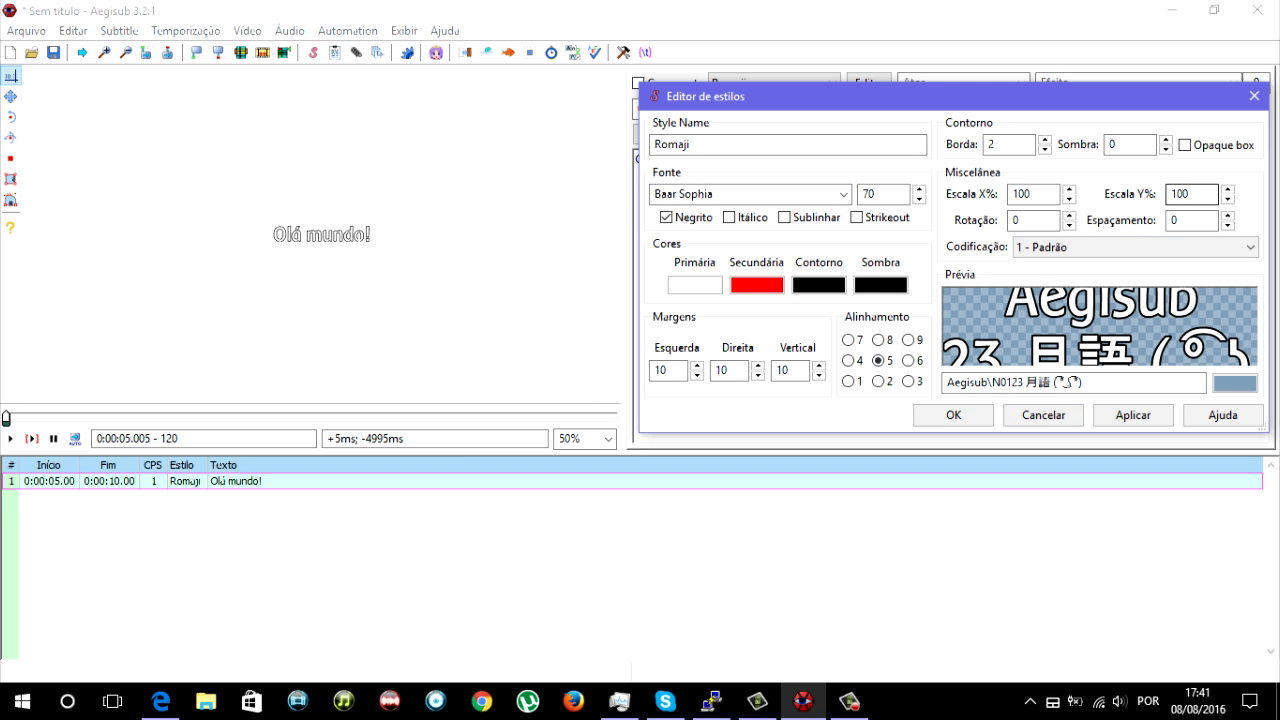
click(1253, 96)
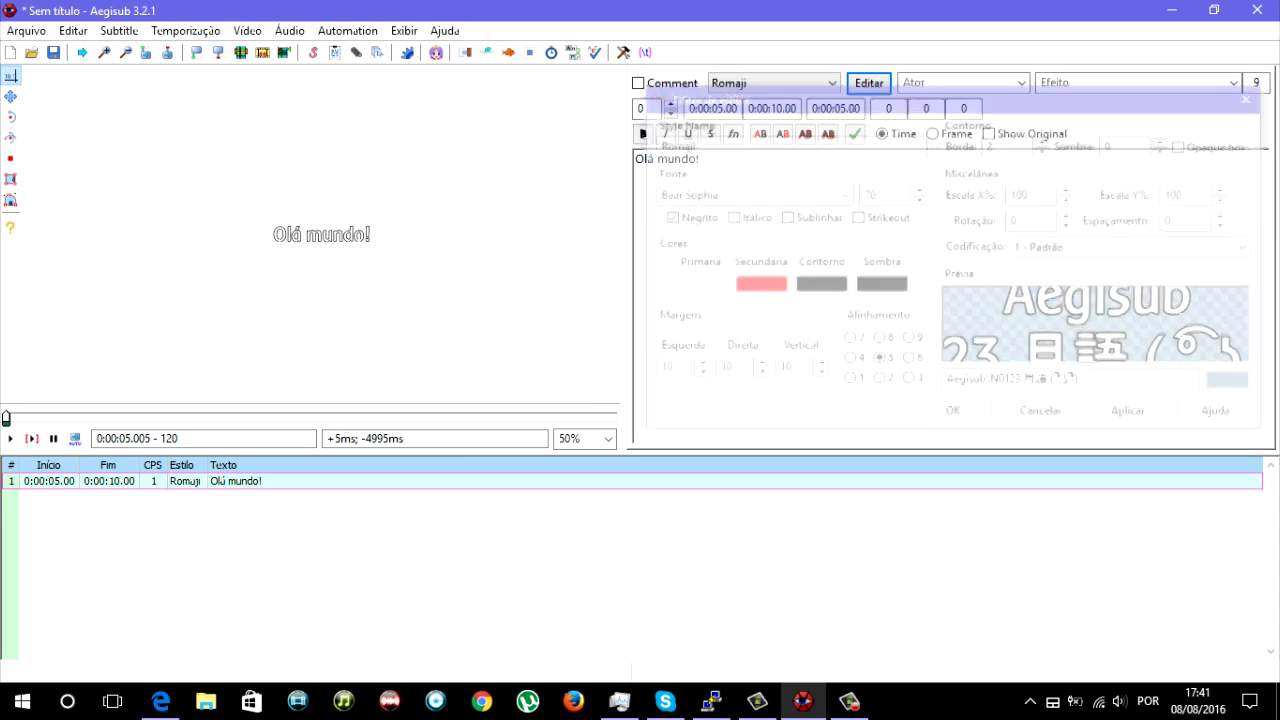
click(636, 159)
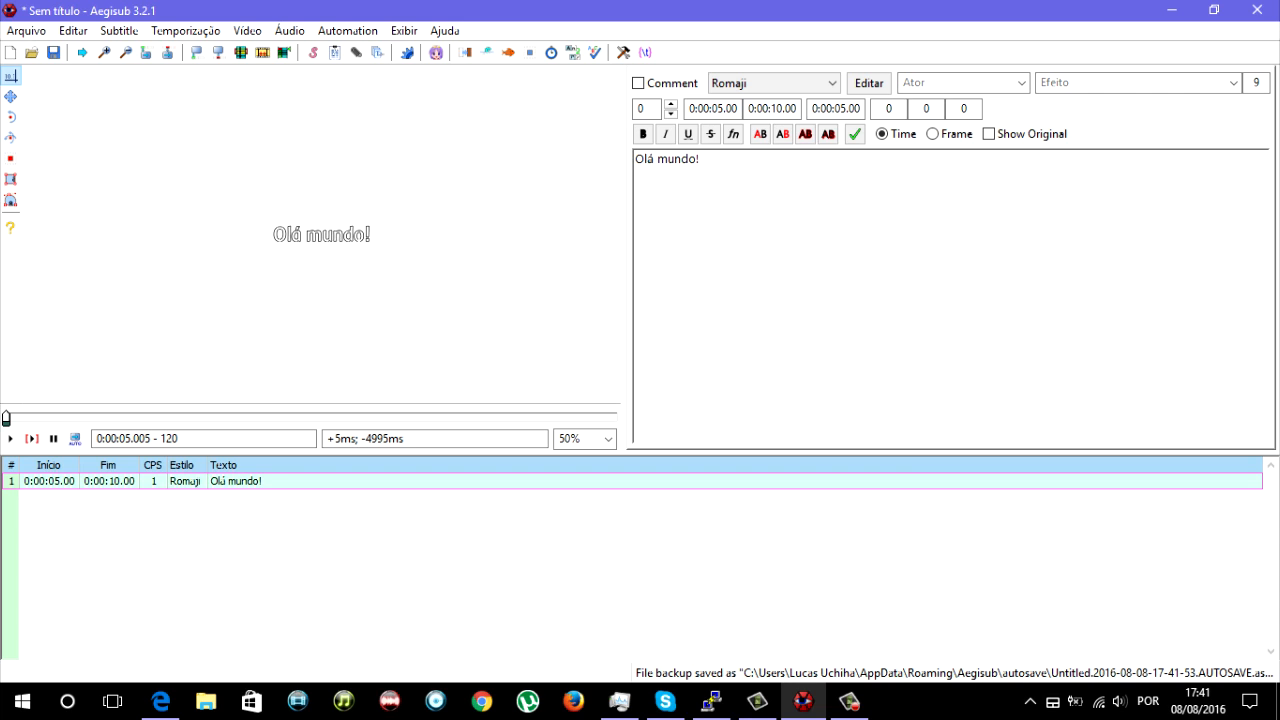
text({)
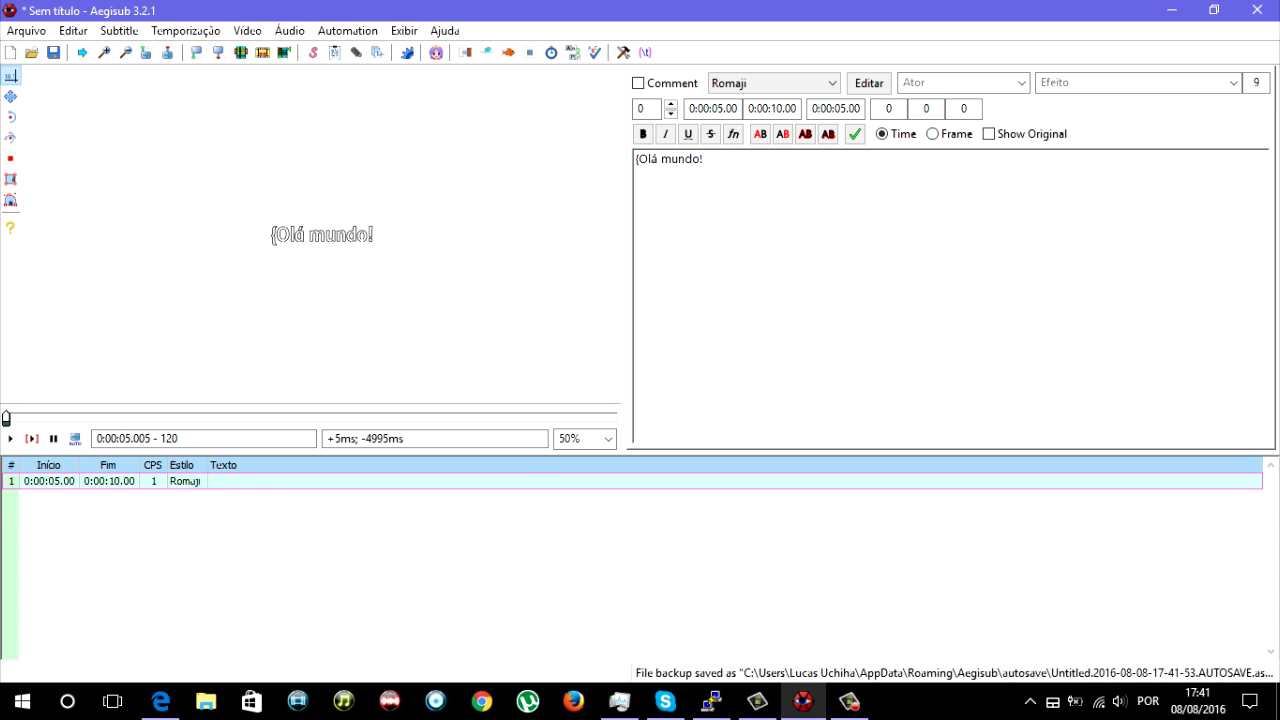
text(})
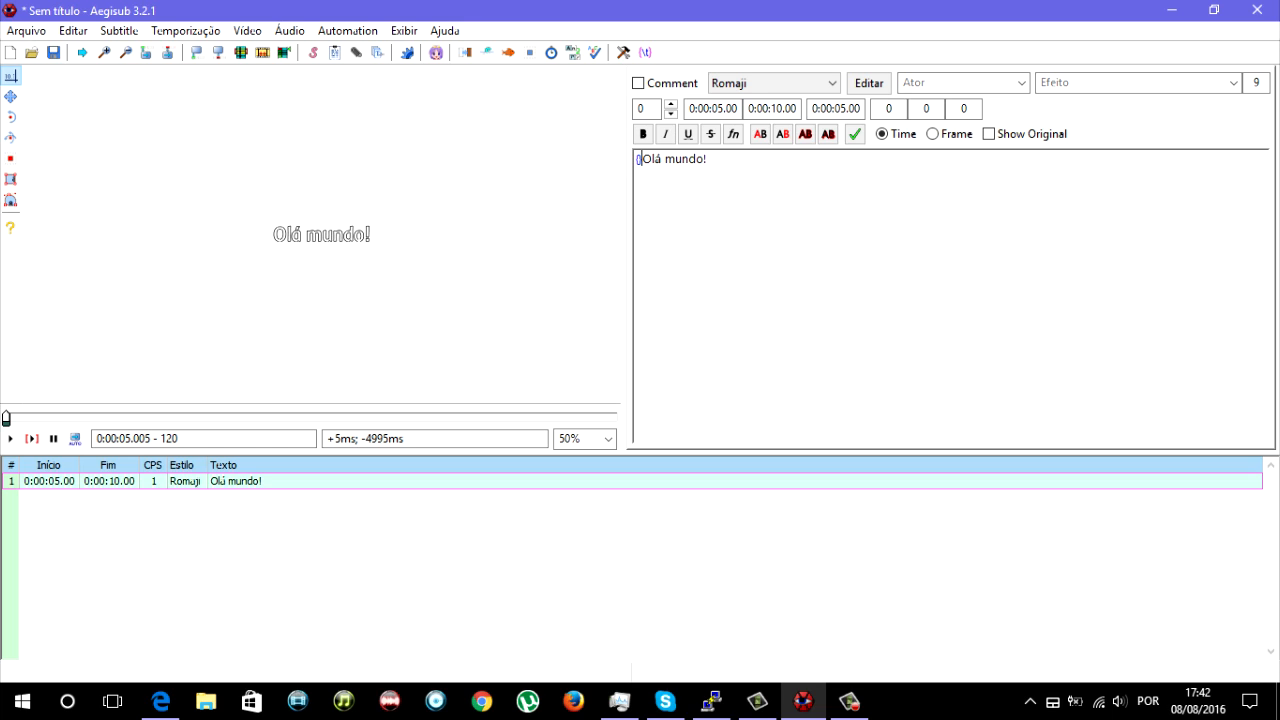
text({)
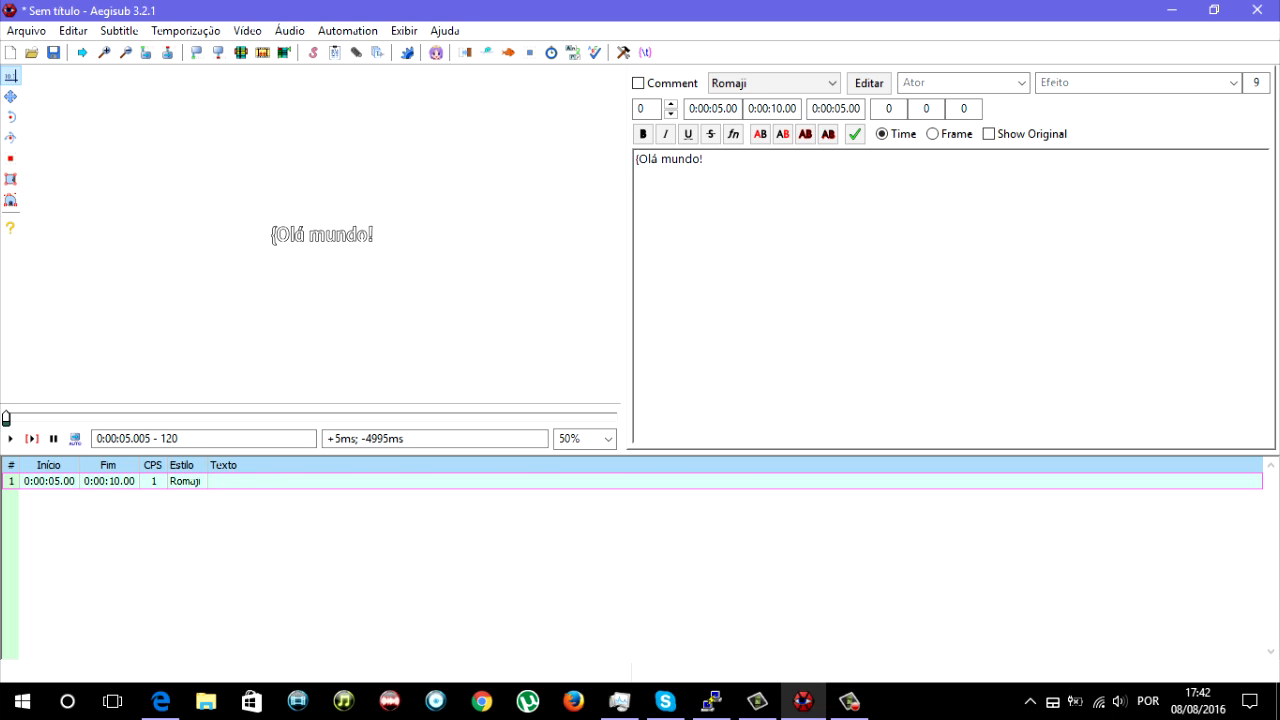
text(})
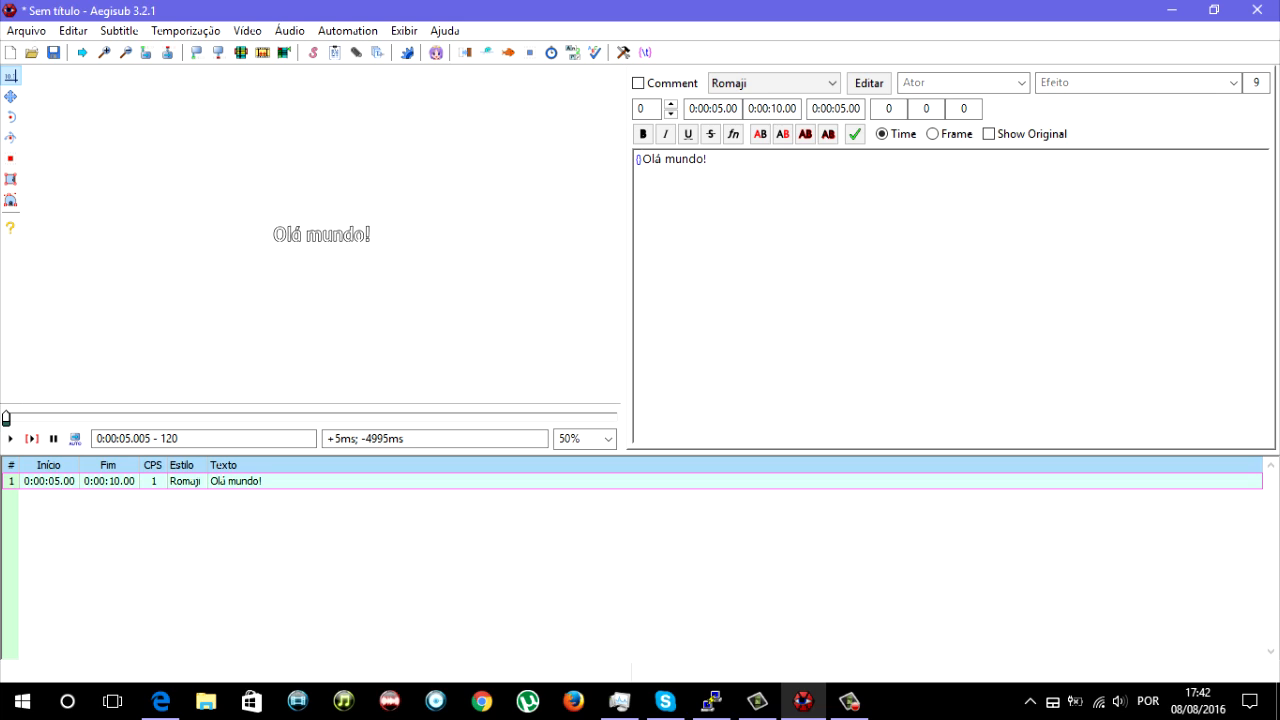
- Try placeholder text after a backslash inside the override block, and reduce the block to {\}
key(Left)
text(\qqjqjqj)
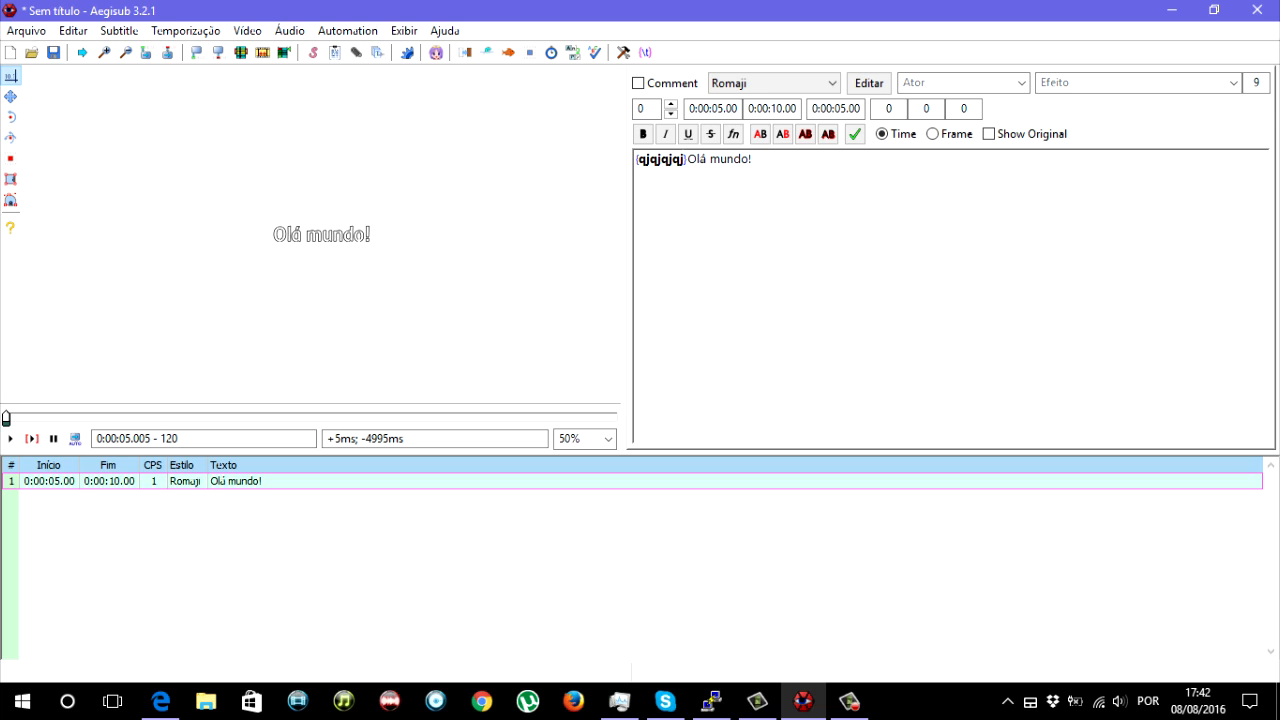
key(BackSpace)
key(BackSpace)
key(BackSpace)
key(BackSpace)
key(BackSpace)
key(BackSpace)
key(BackSpace)
key(BackSpace)
key(BackSpace)
text(\})
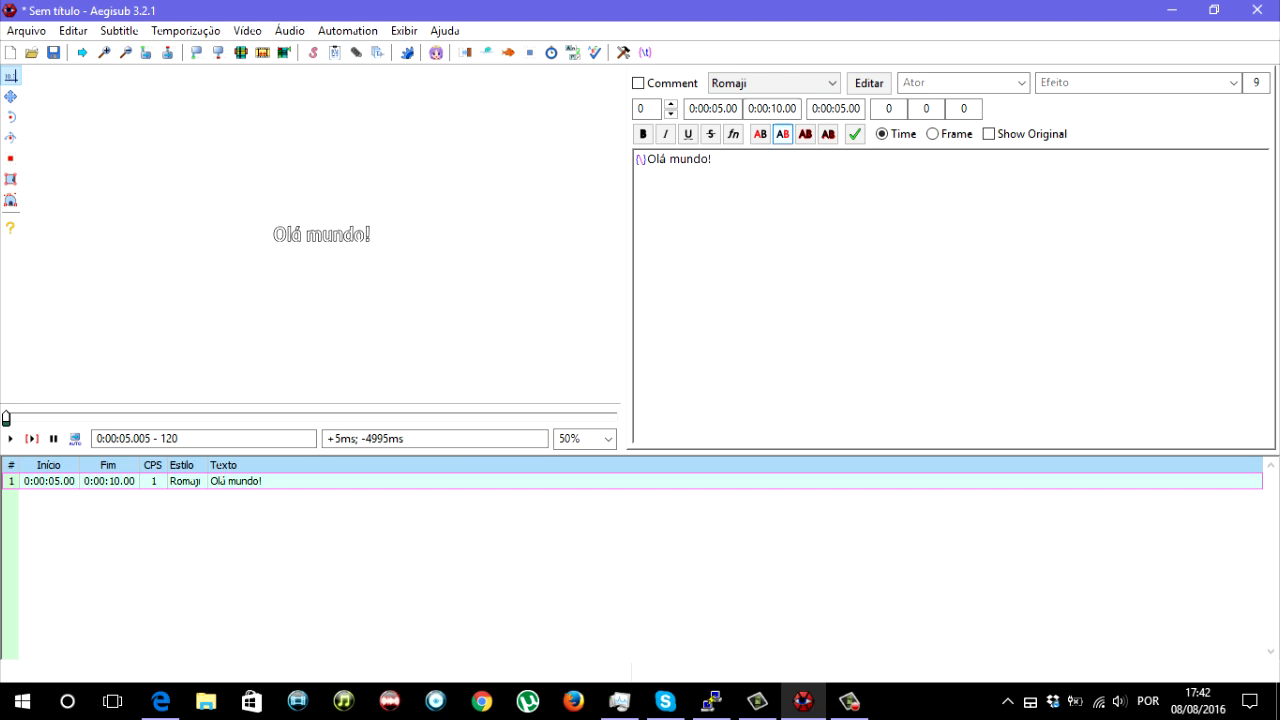
- Check the Romaji style's bold setting, add the \b0 tag to the line, and enlarge the video to 75%
click(868, 83)
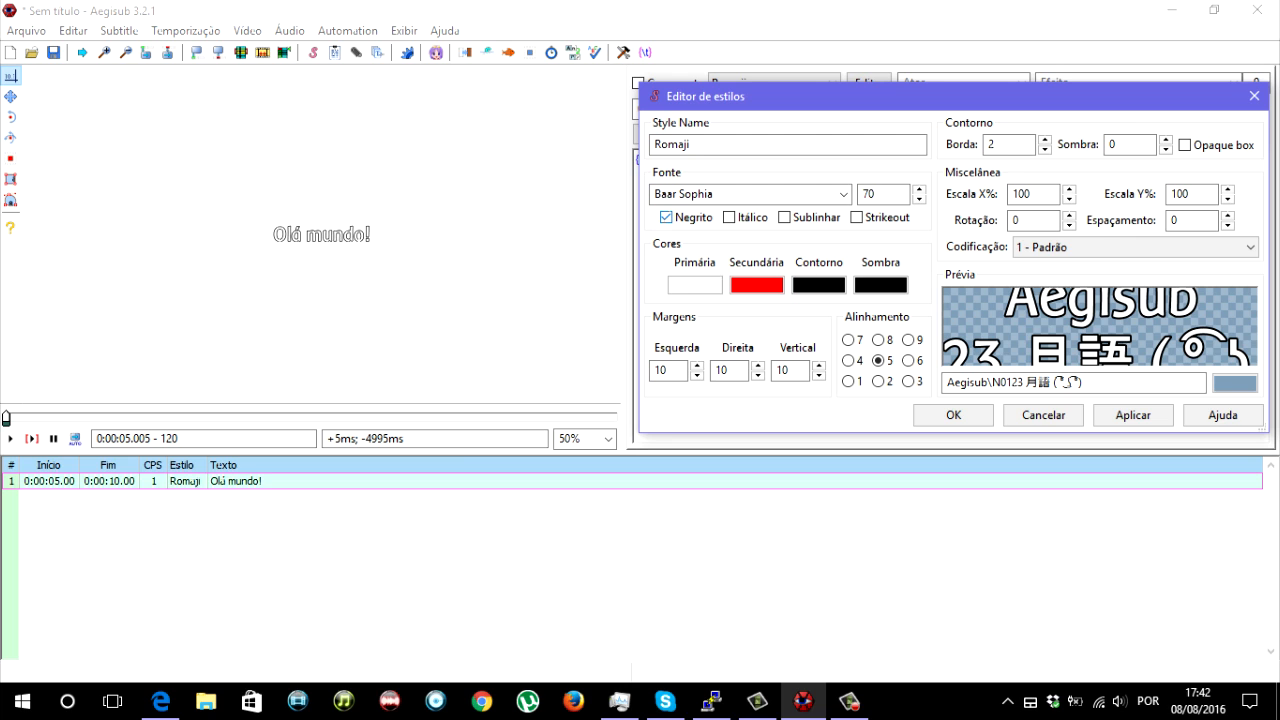
click(1254, 96)
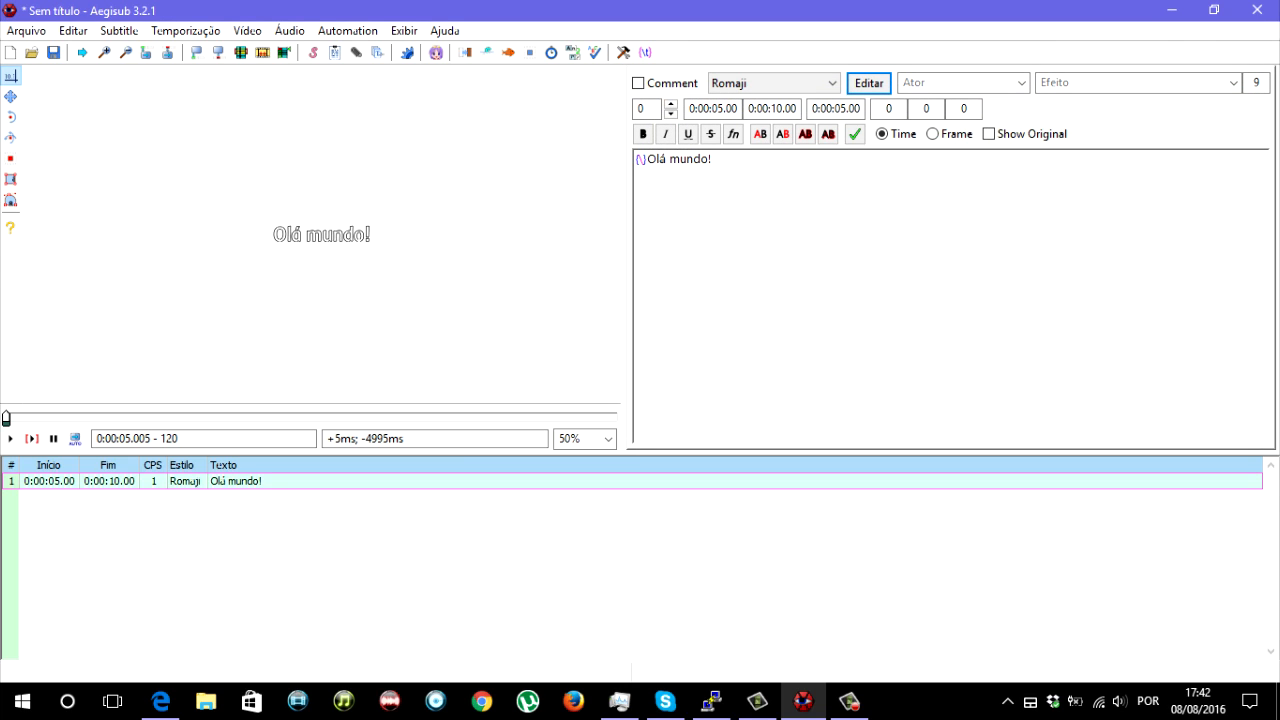
text(b)
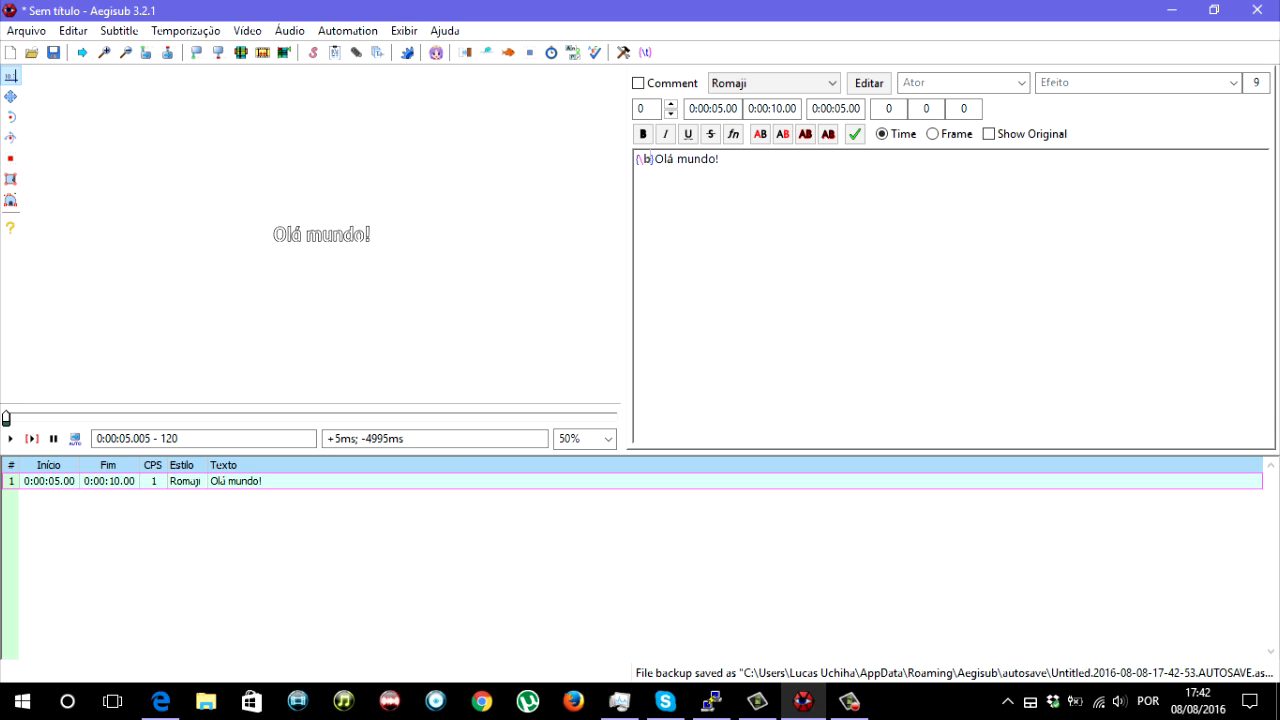
text(0)
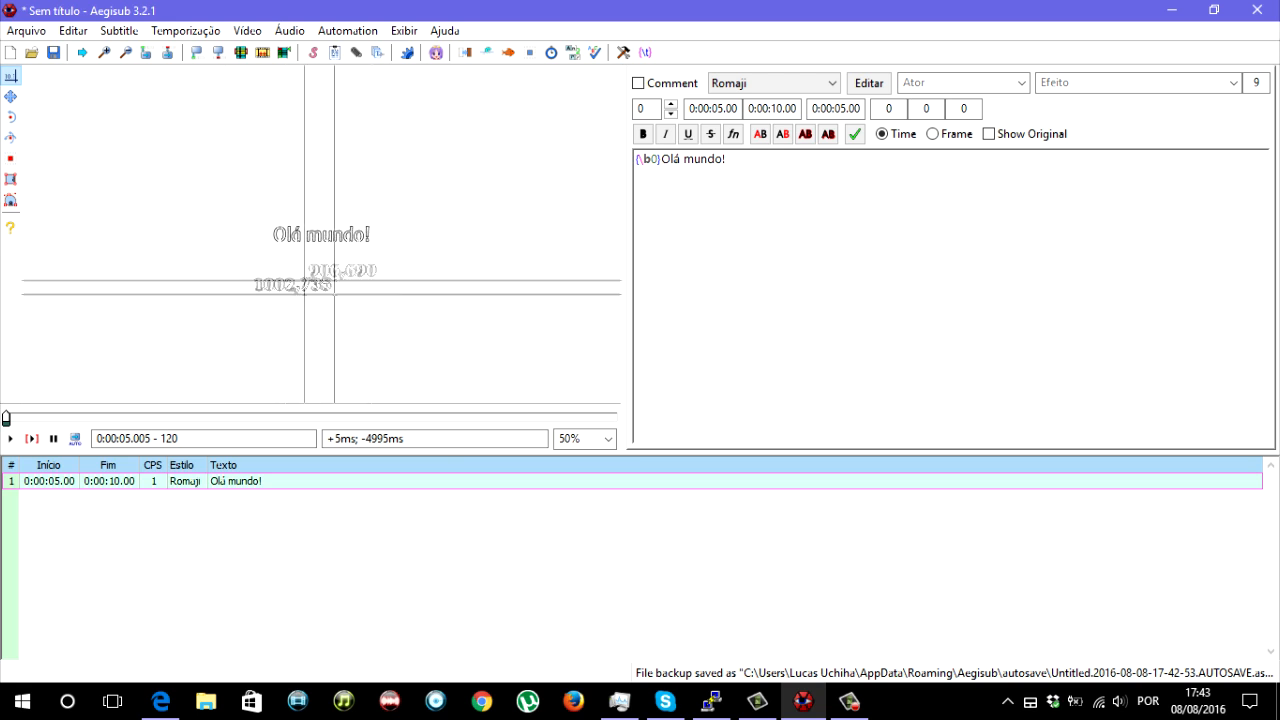
click(104, 52)
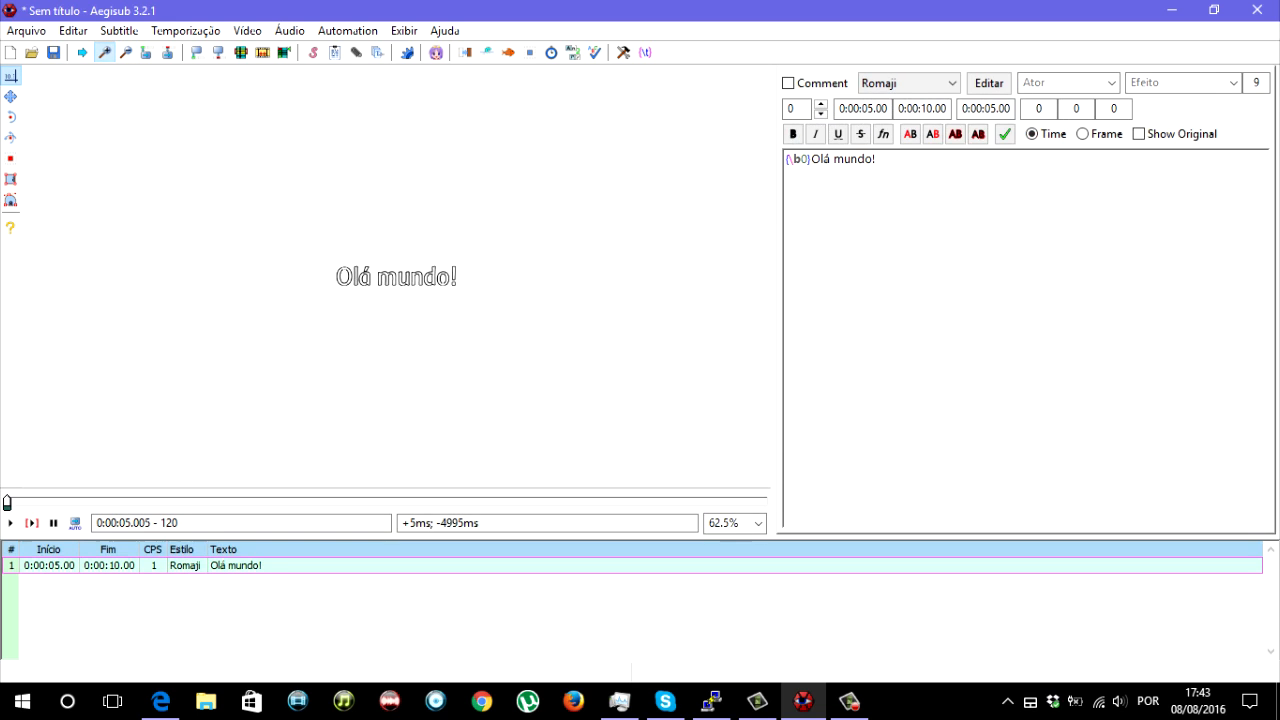
click(104, 52)
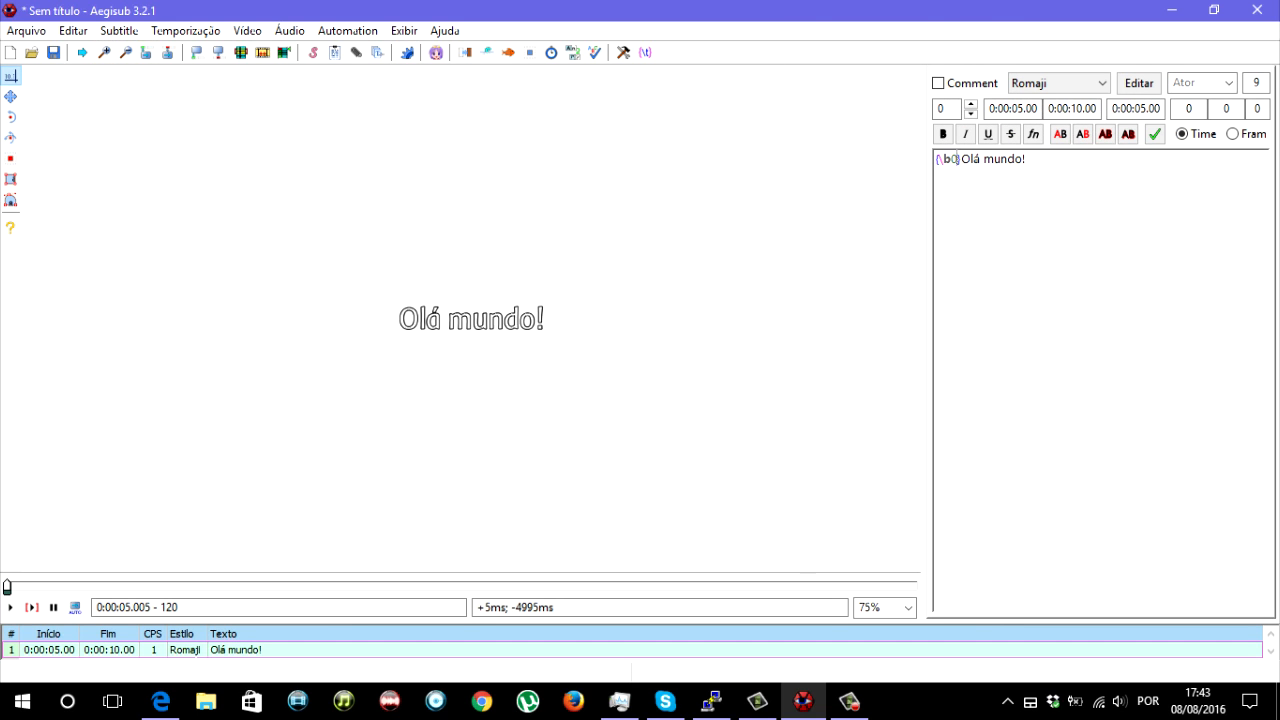
- Compare the bold and non-bold text by repeatedly removing and restoring the 0 in the \b0 tag
key(BackSpace)
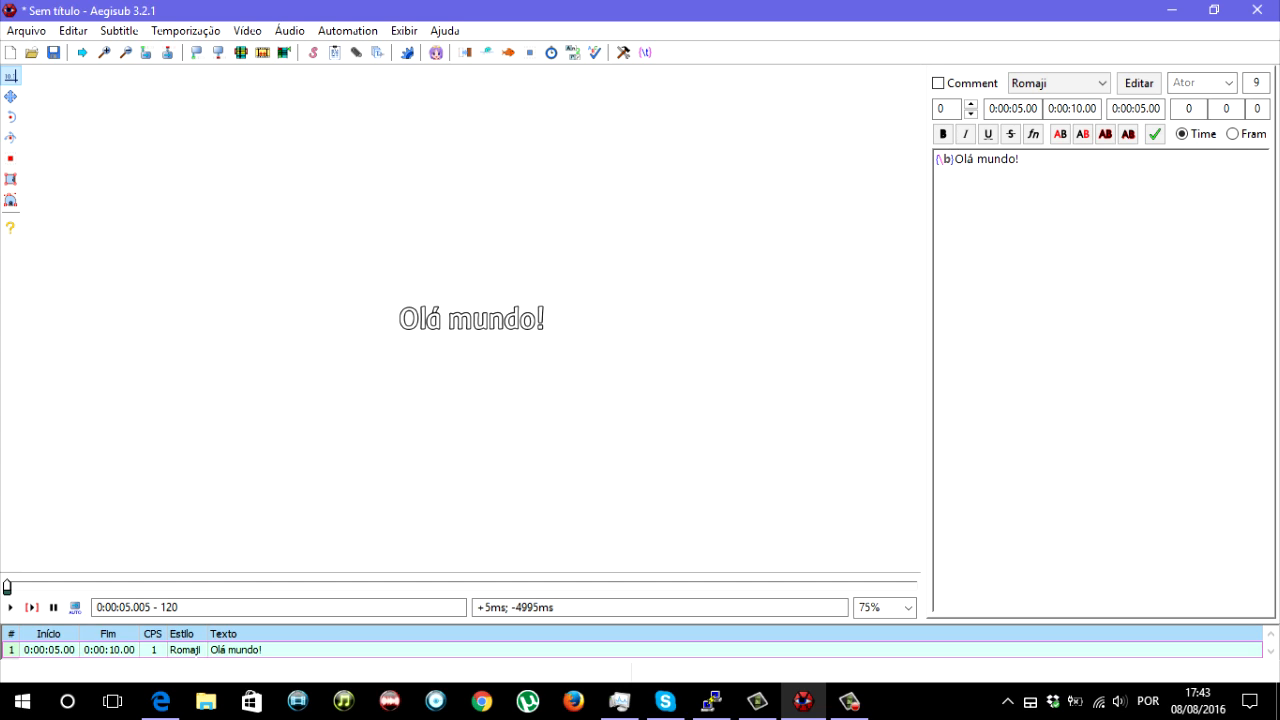
text(0)
key(BackSpace)
text(0)
key(BackSpace)
text(0)
key(BackSpace)
text(0)
key(BackSpace)
text(0)
key(BackSpace)
text(0)
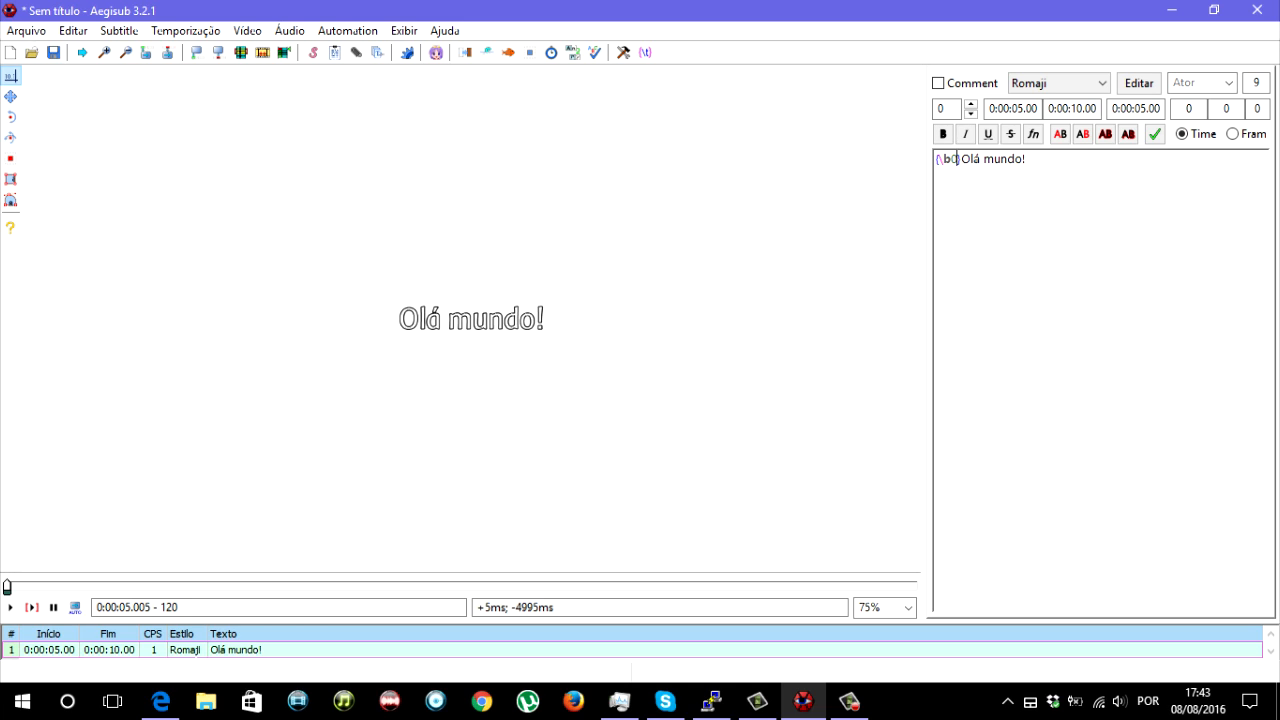
- Add an \fscx100 horizontal scale tag after \b0 in the override block
text(\fscx100)
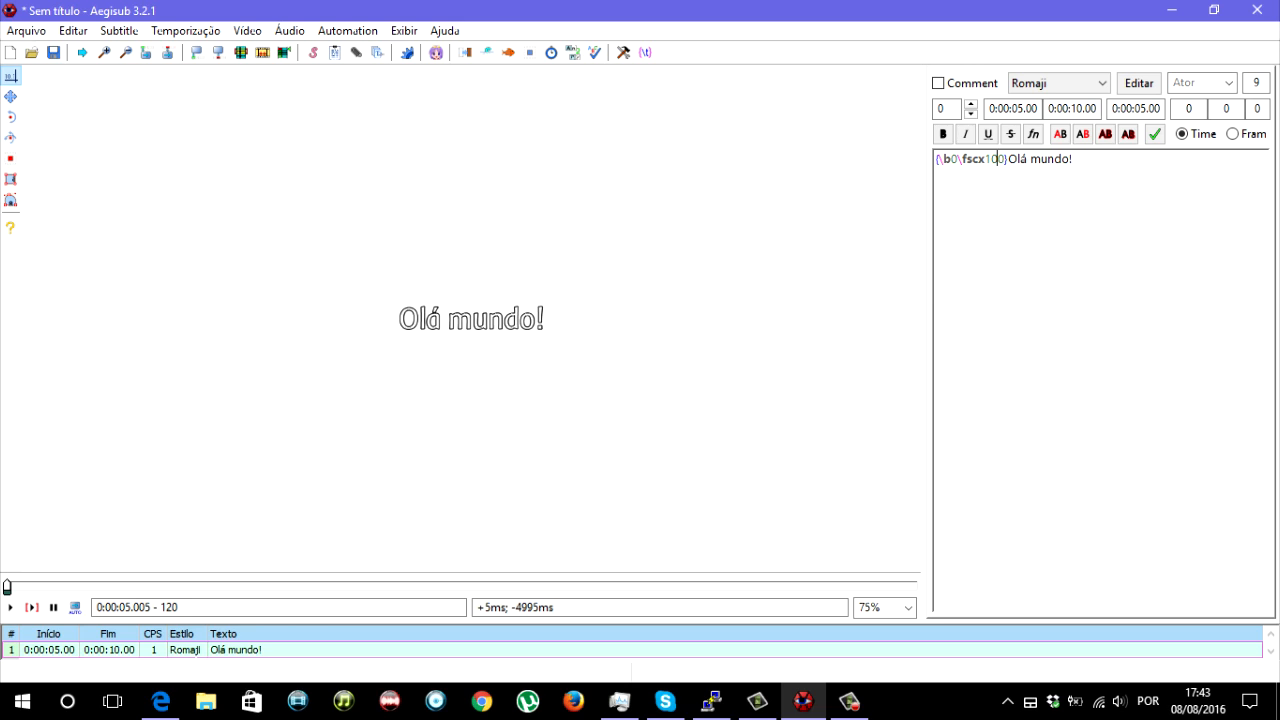
- Try horizontal scale values of 150 and 10 in the \fscx tag, and restore it to 100
key(BackSpace)
text(5)
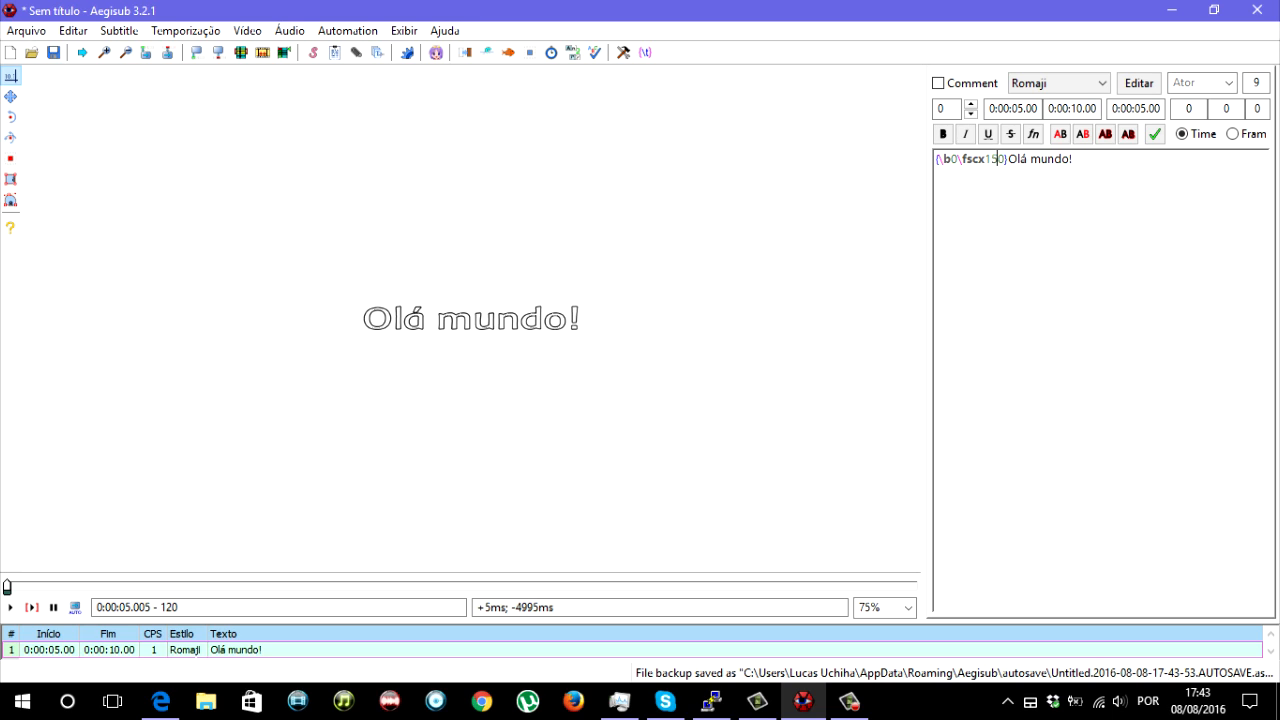
key(BackSpace)
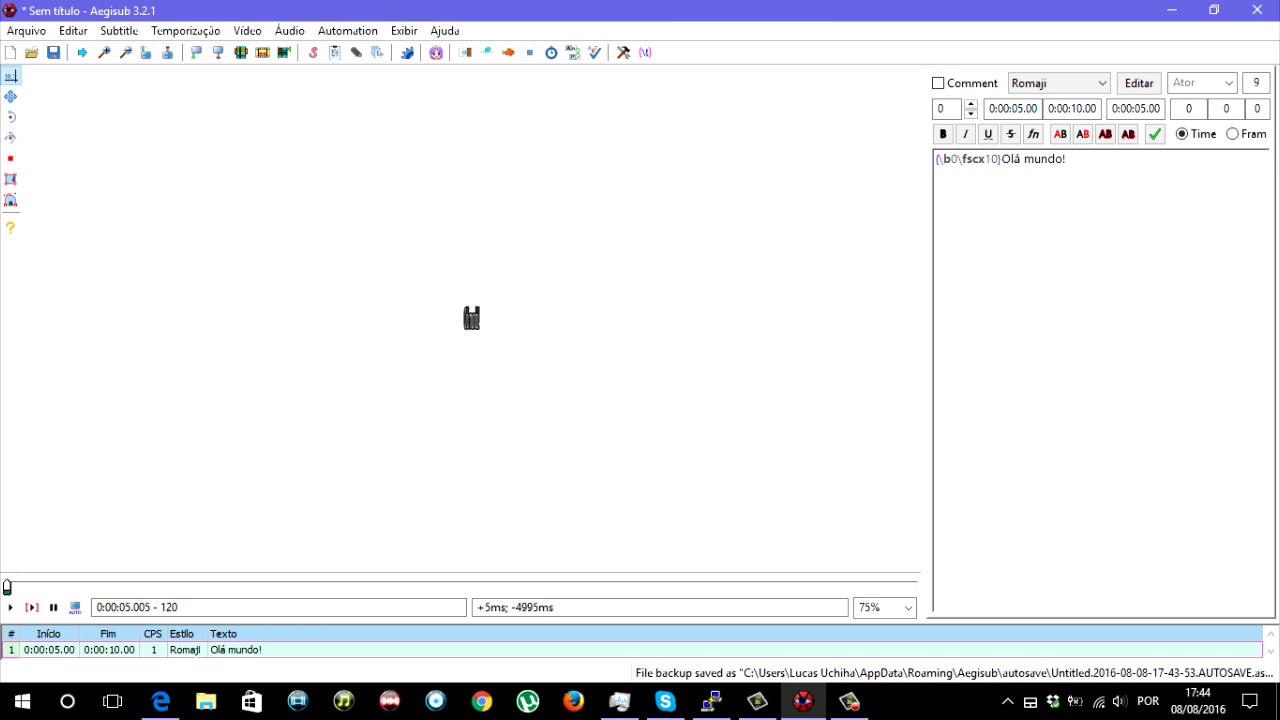
text(0)
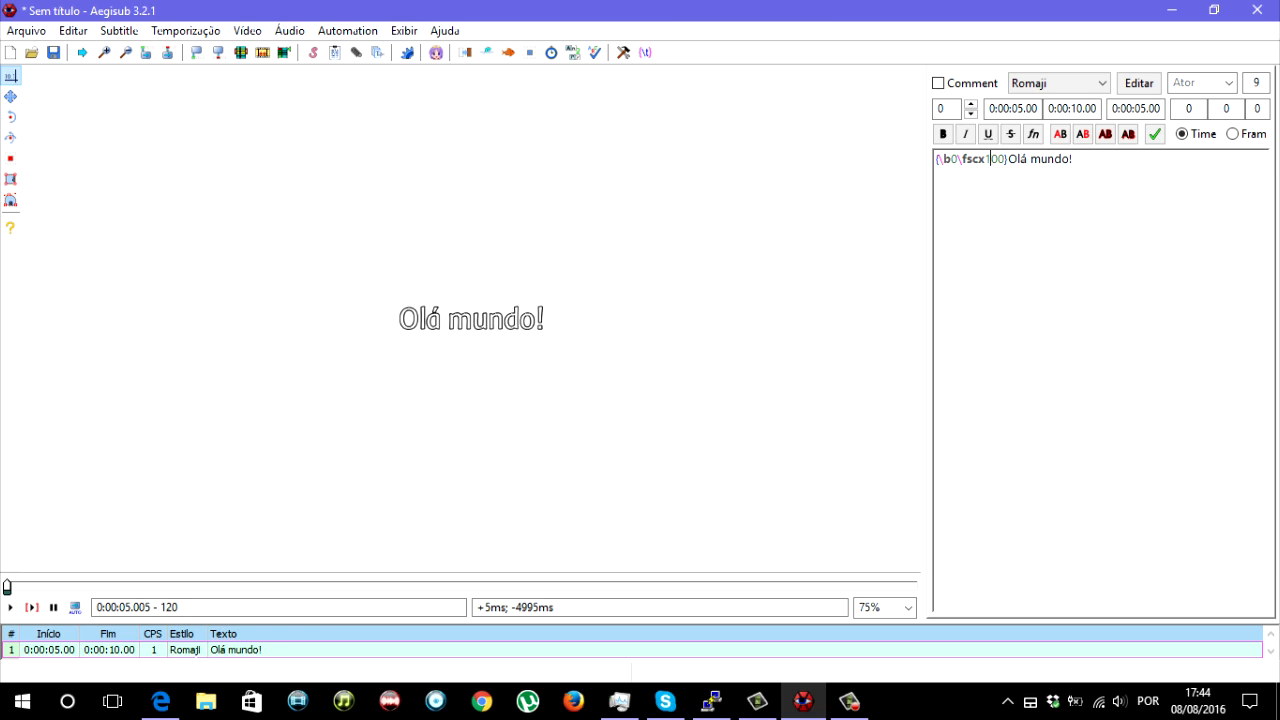
- Change the \fscx tag to \fscy, try vertical scale values of 150 and 10, and restore it to 100
key(Right)
key(Left)
key(BackSpace)
text(y)
key(Right)
key(Right)
key(BackSpace)
text(5)
key(BackSpace)
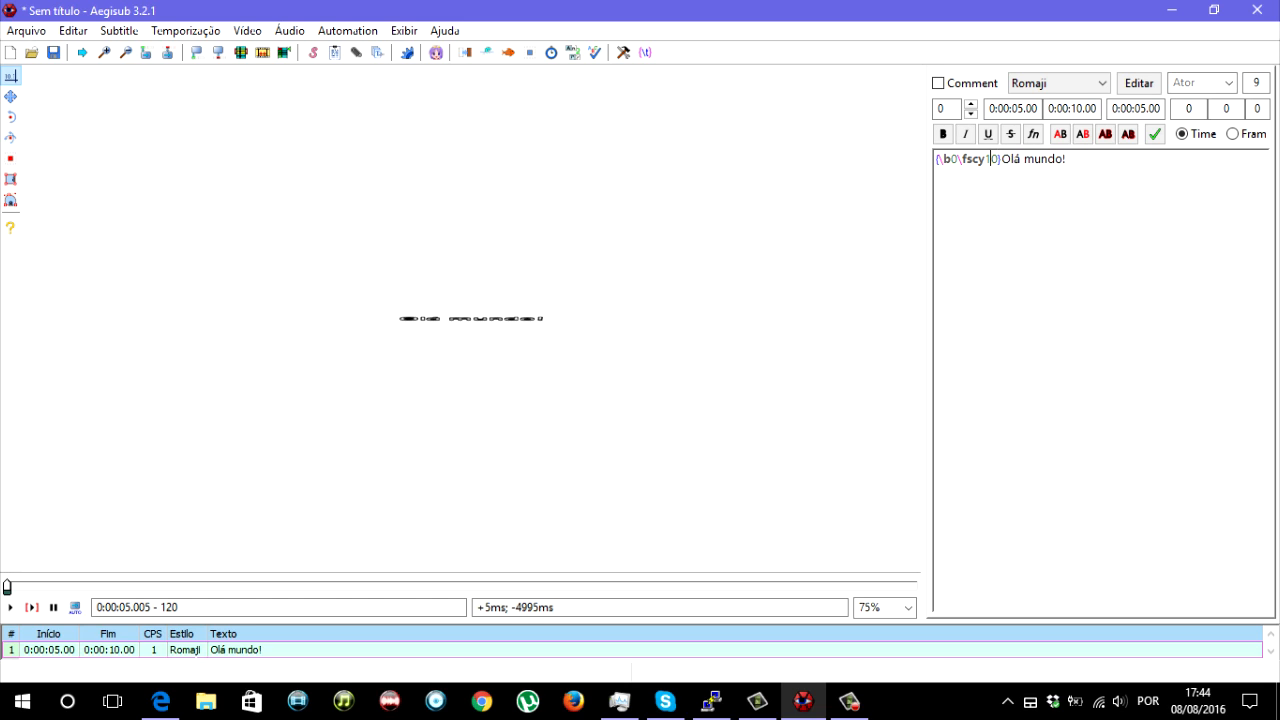
text(0)
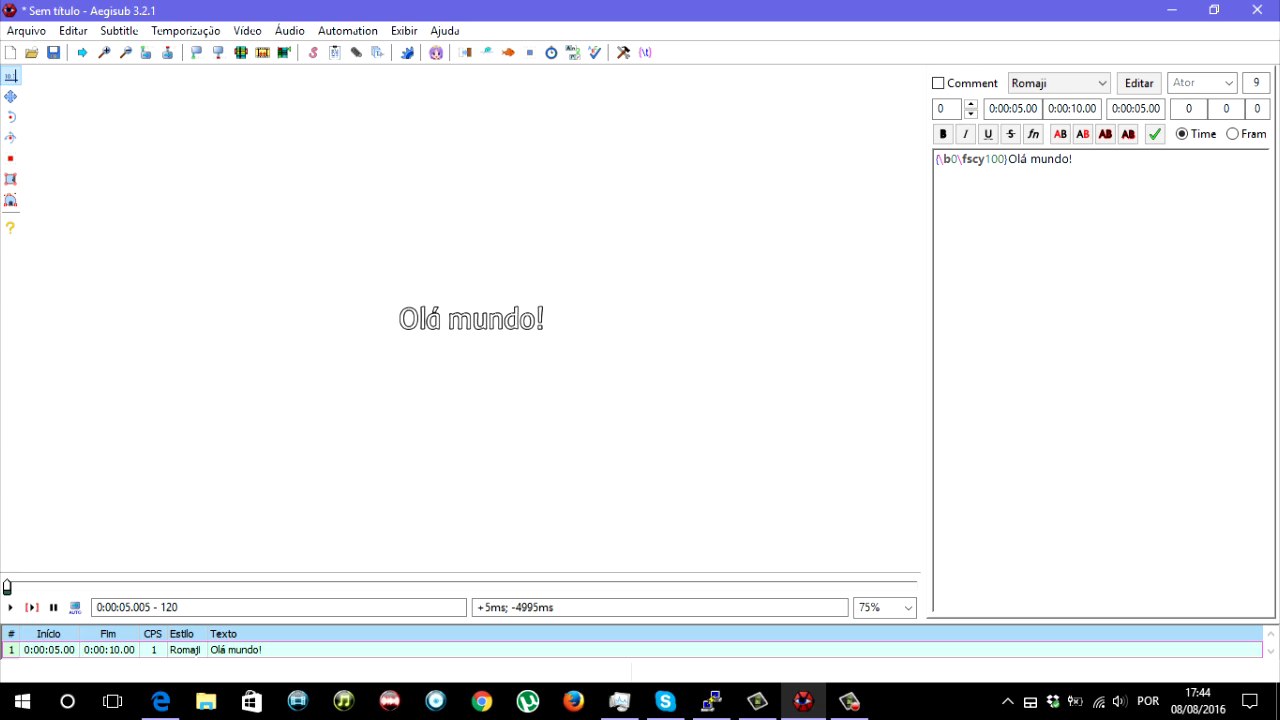
- Set the vertical scale tag to \fscy150 and add an \fscx50 tag after it
key(BackSpace)
text(50scx)
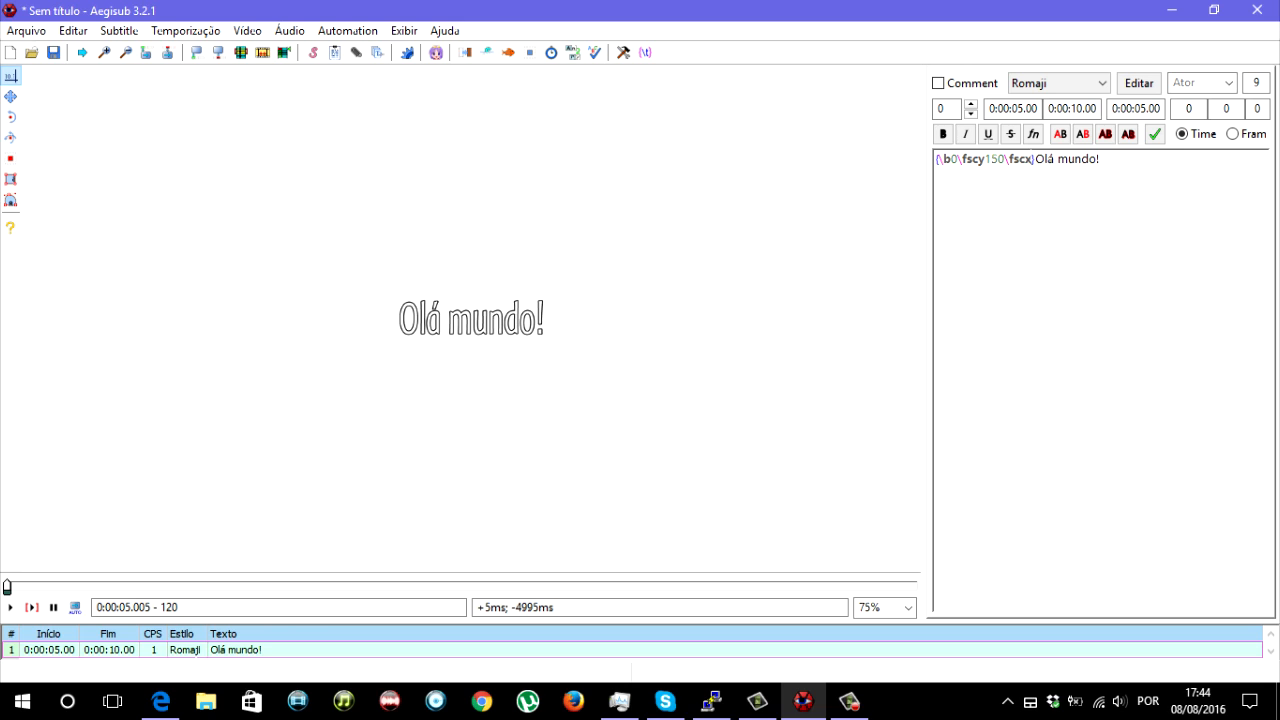
text(50)
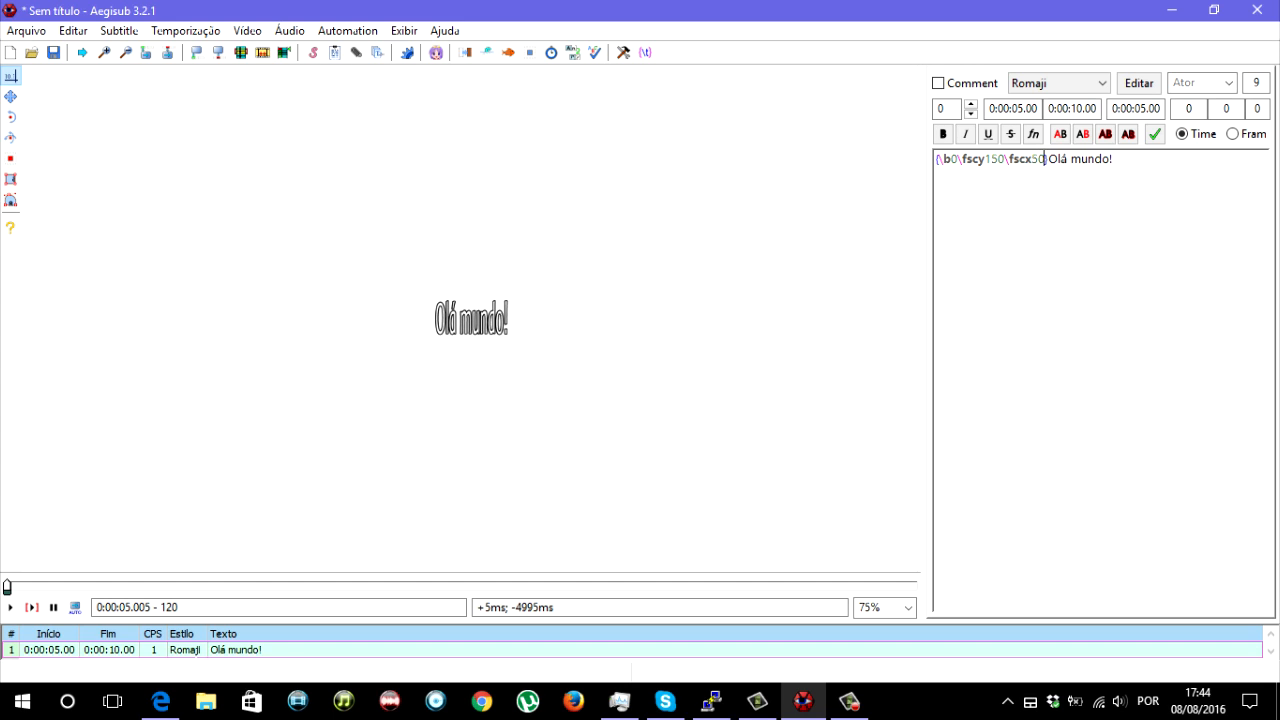
- Replace the bold and scale tags in the override block with \fad(0,0)
drag(942, 158, 1046, 158)
key(Delete)
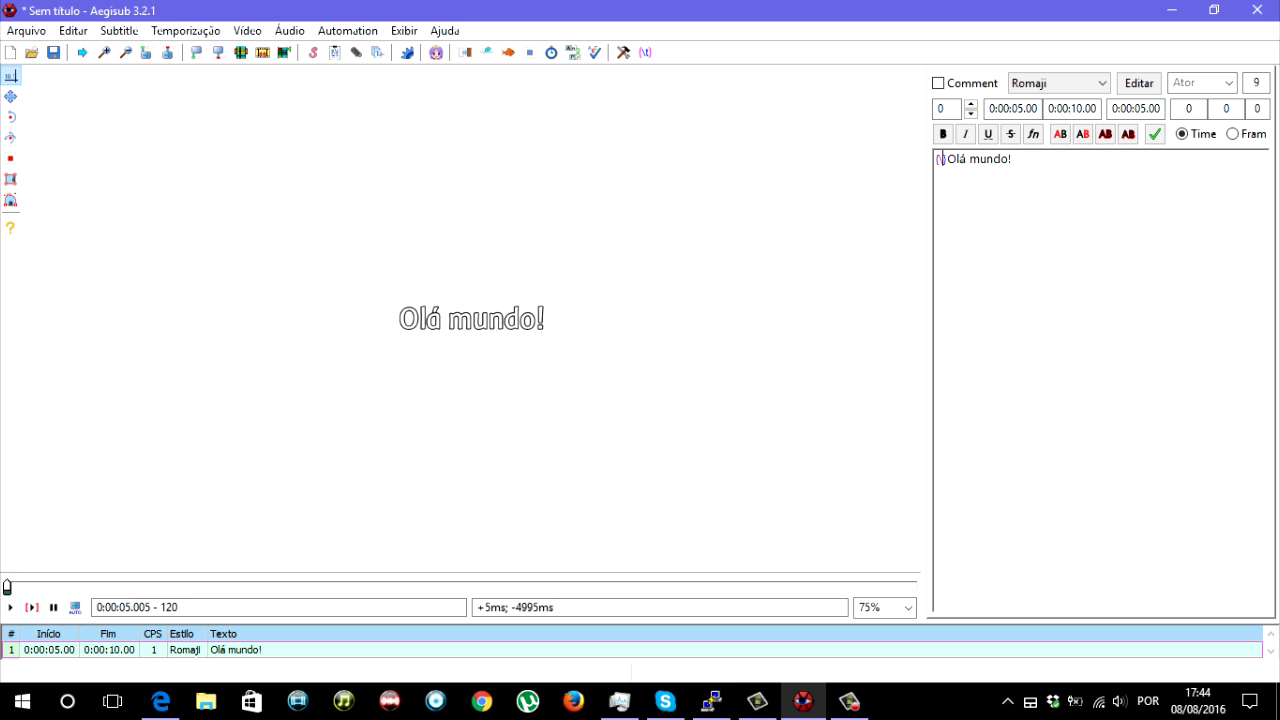
text(fad)
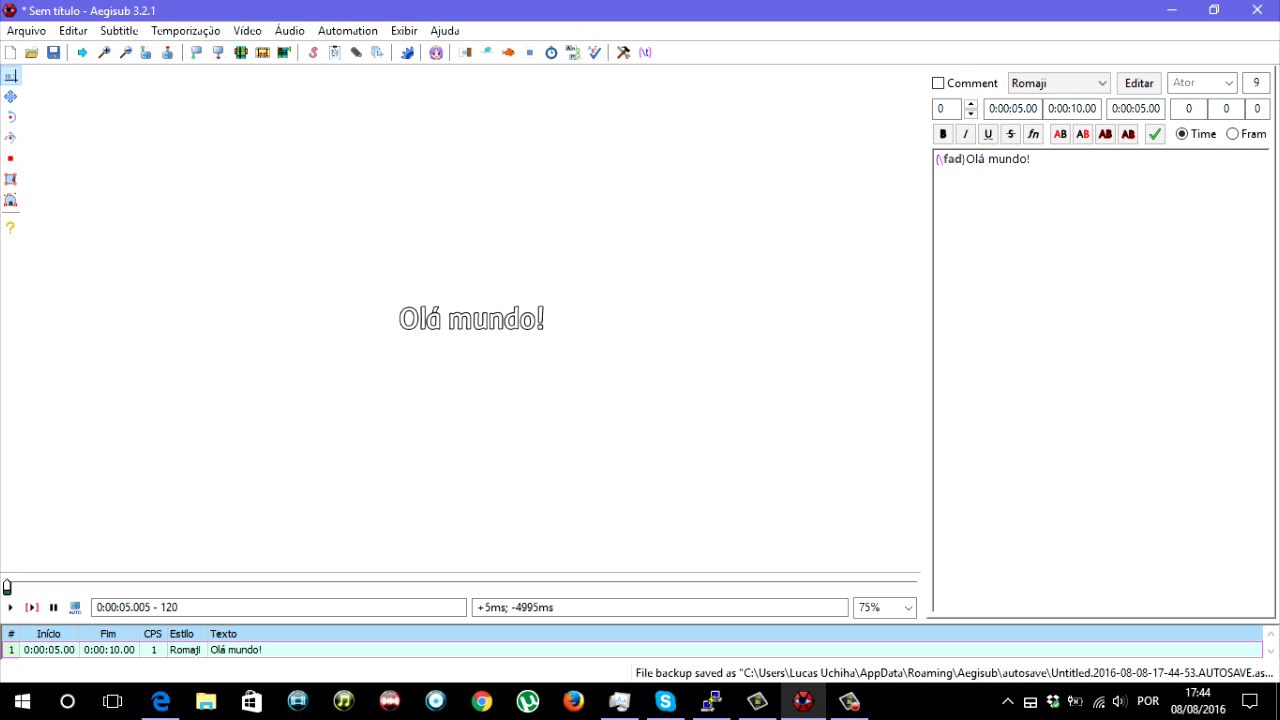
text(())
text(0,0)
drag(962, 159, 967, 159)
click(1054, 159)
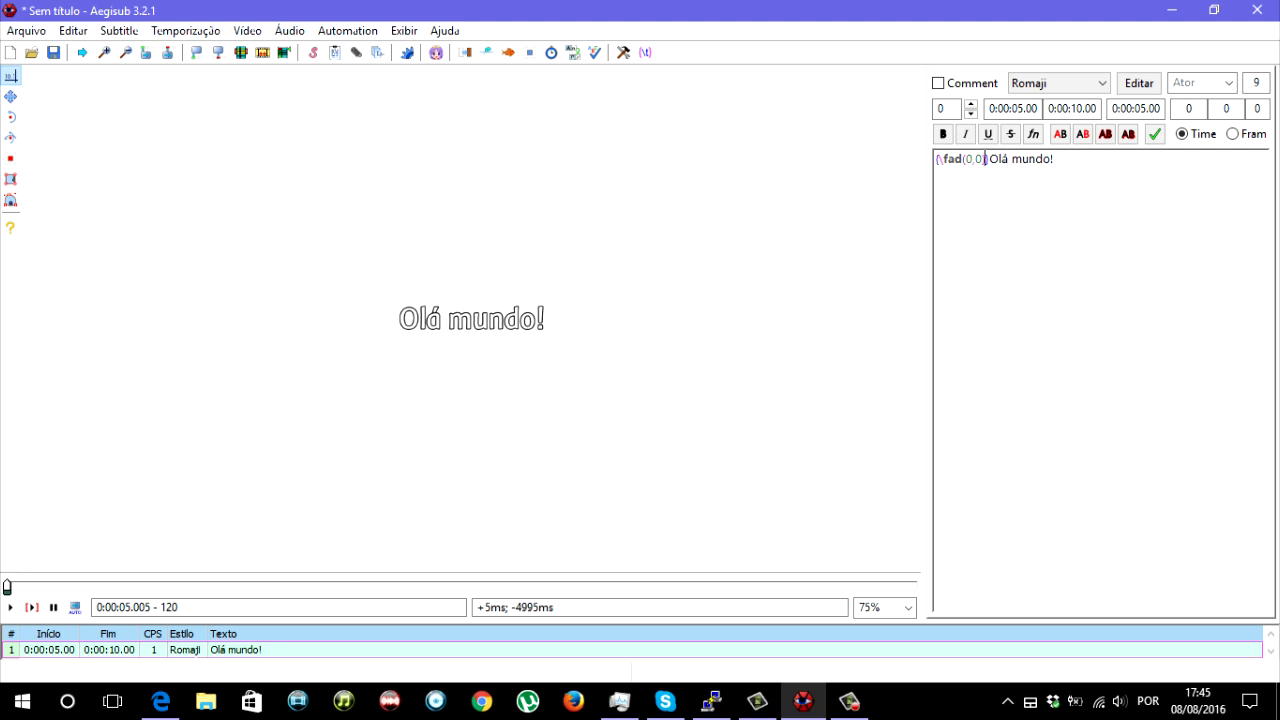
- Highlight the two values of the \fad tag and reduce the video zoom to 50%
drag(966, 159, 985, 159)
click(126, 52)
click(126, 52)
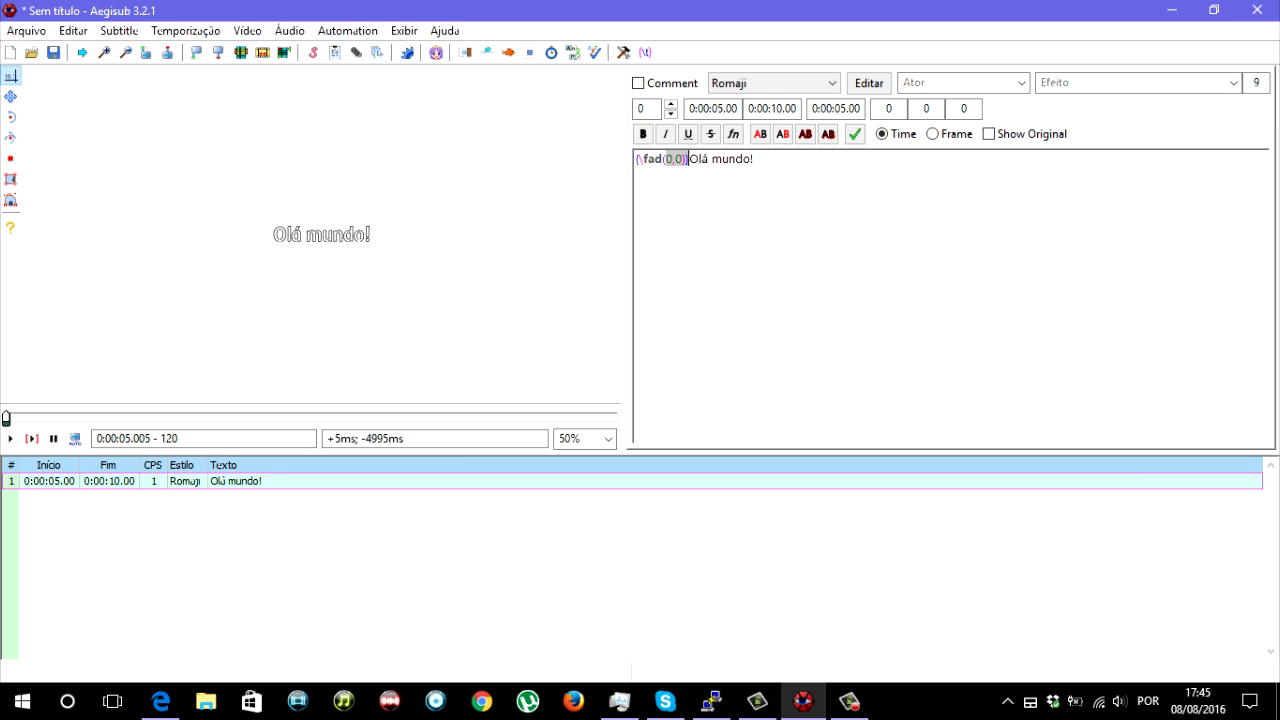
click(672, 159)
drag(666, 159, 682, 159)
- Step the video back and forth between the frame before the line starts and its first visible frame
key(Left)
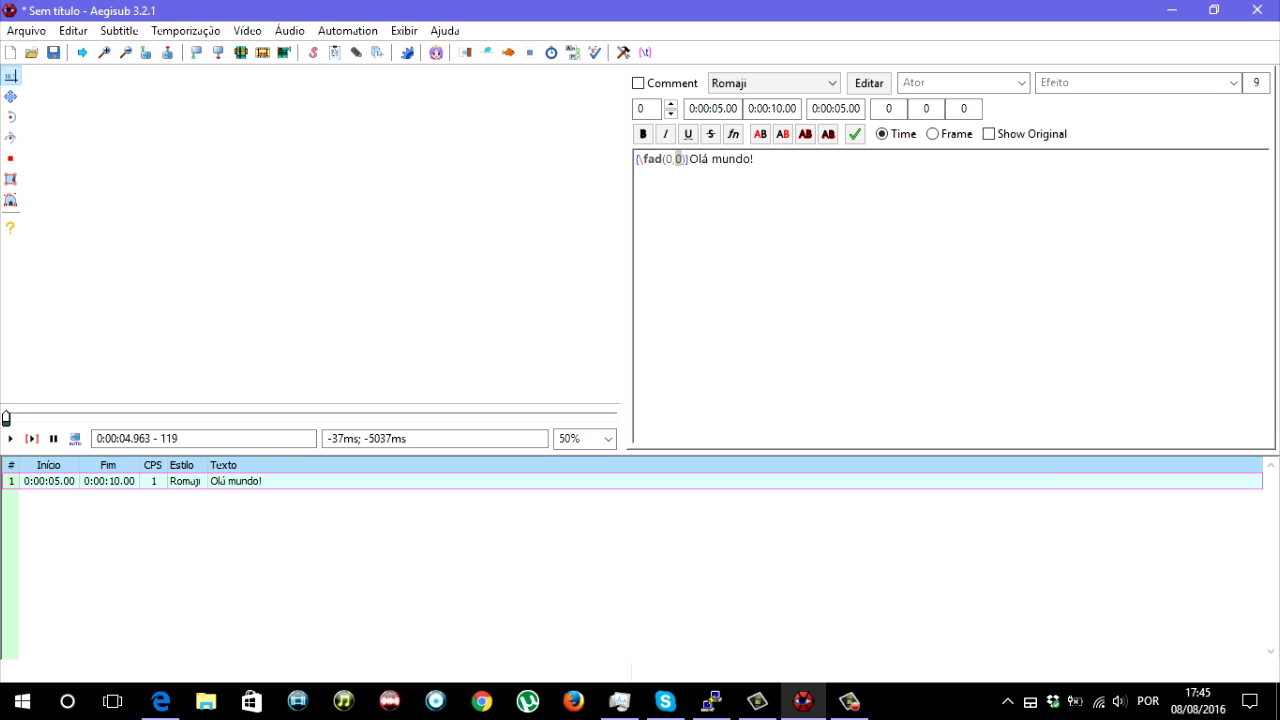
key(Right)
key(Left)
key(Right)
key(Left)
key(Right)
key(Left)
key(Right)
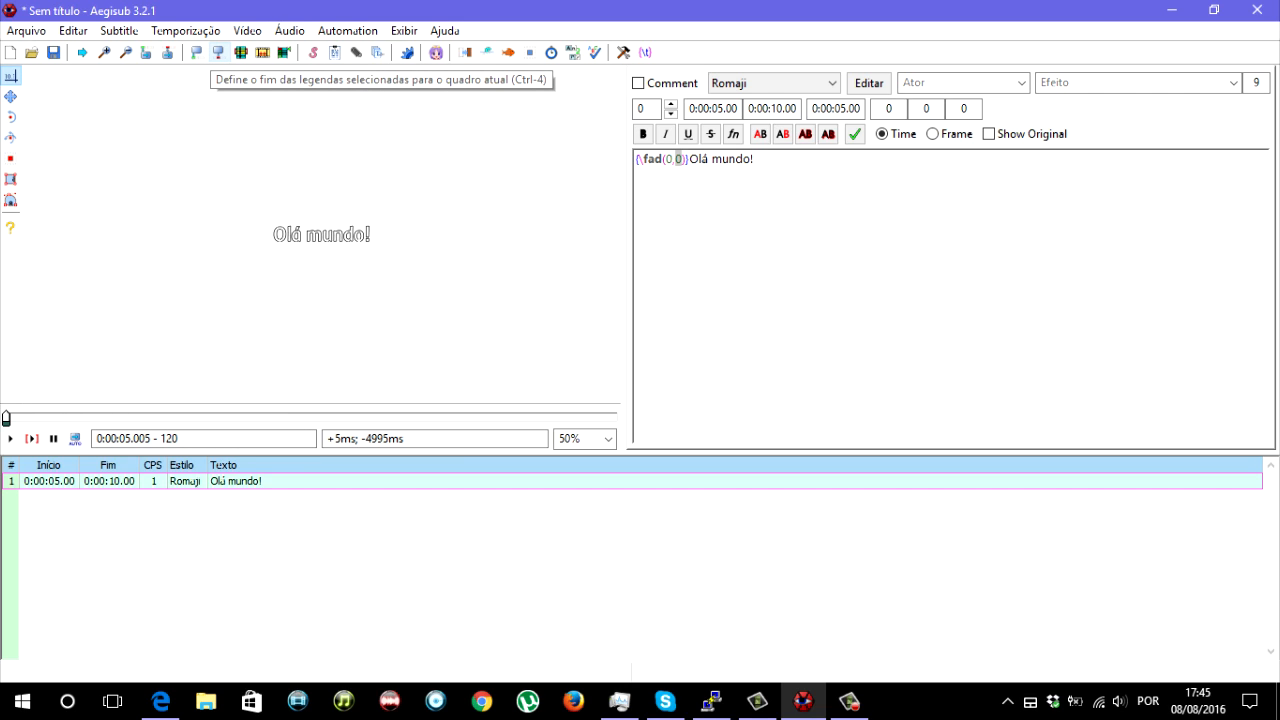
- Limit the line to the current frame, from 0:00:04.98 to 0:00:05.02, and check the frames on either side
click(218, 52)
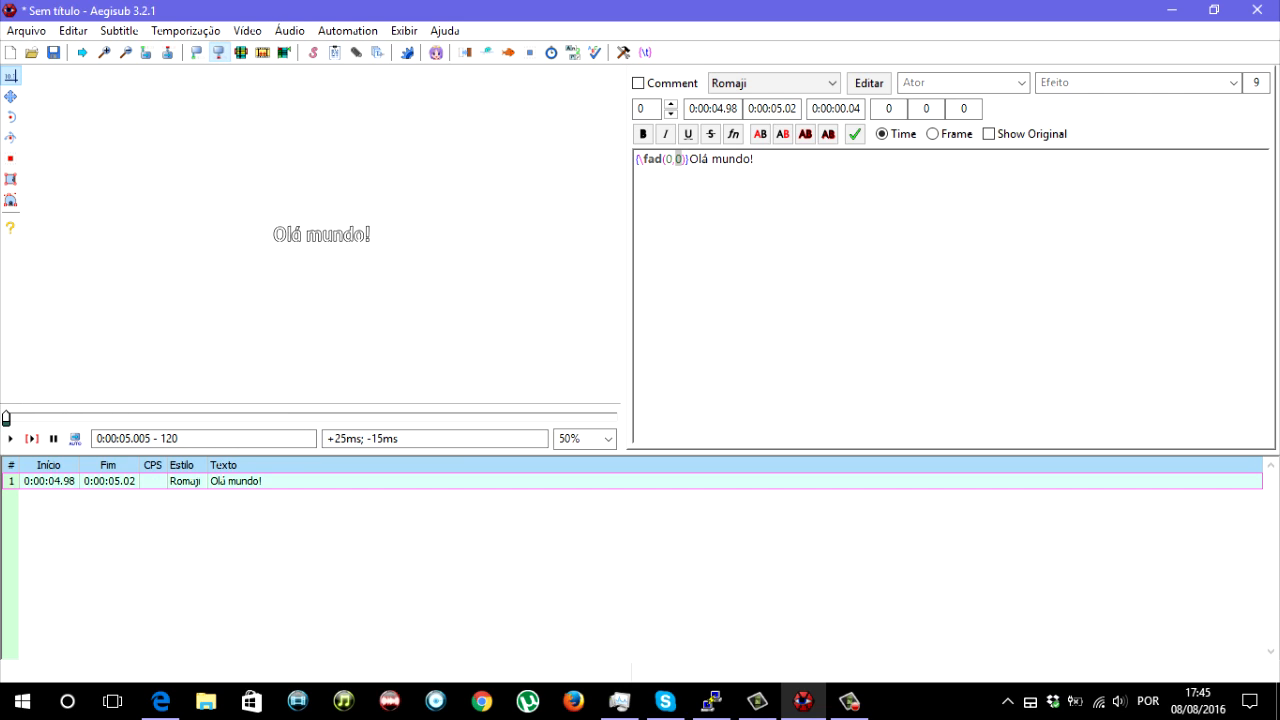
key(Right)
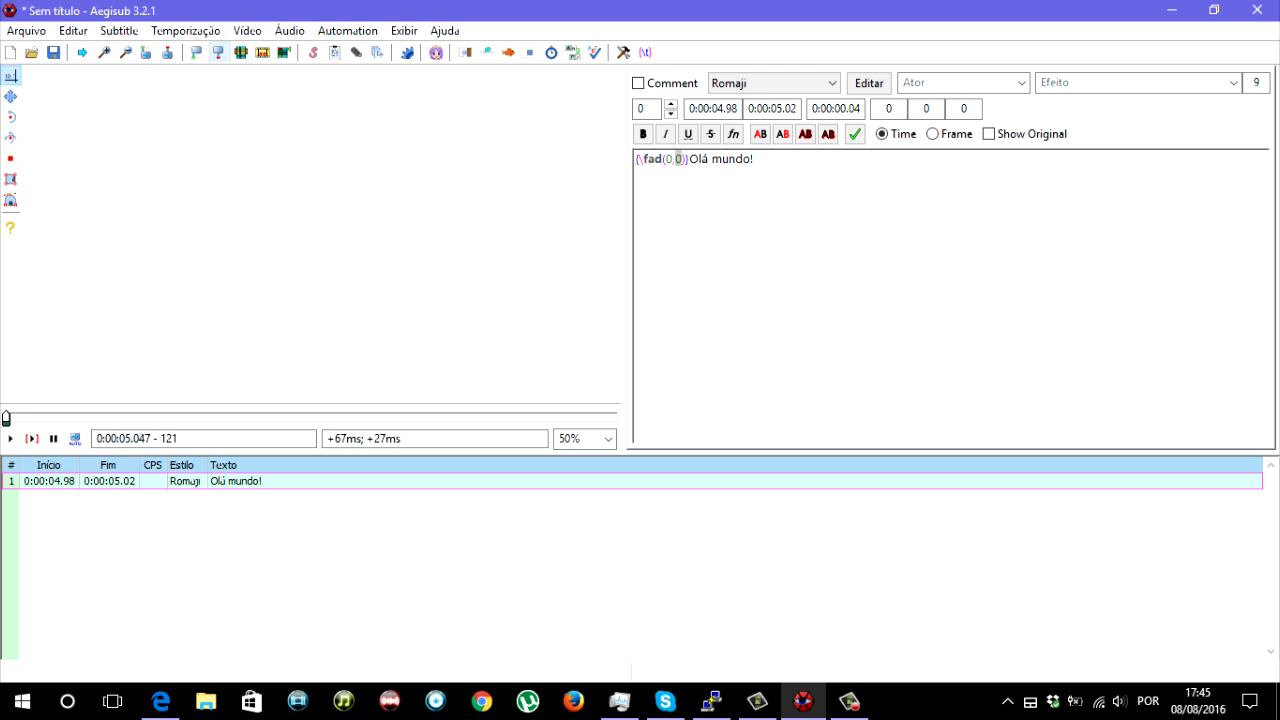
key(Left)
key(Left)
key(Right)
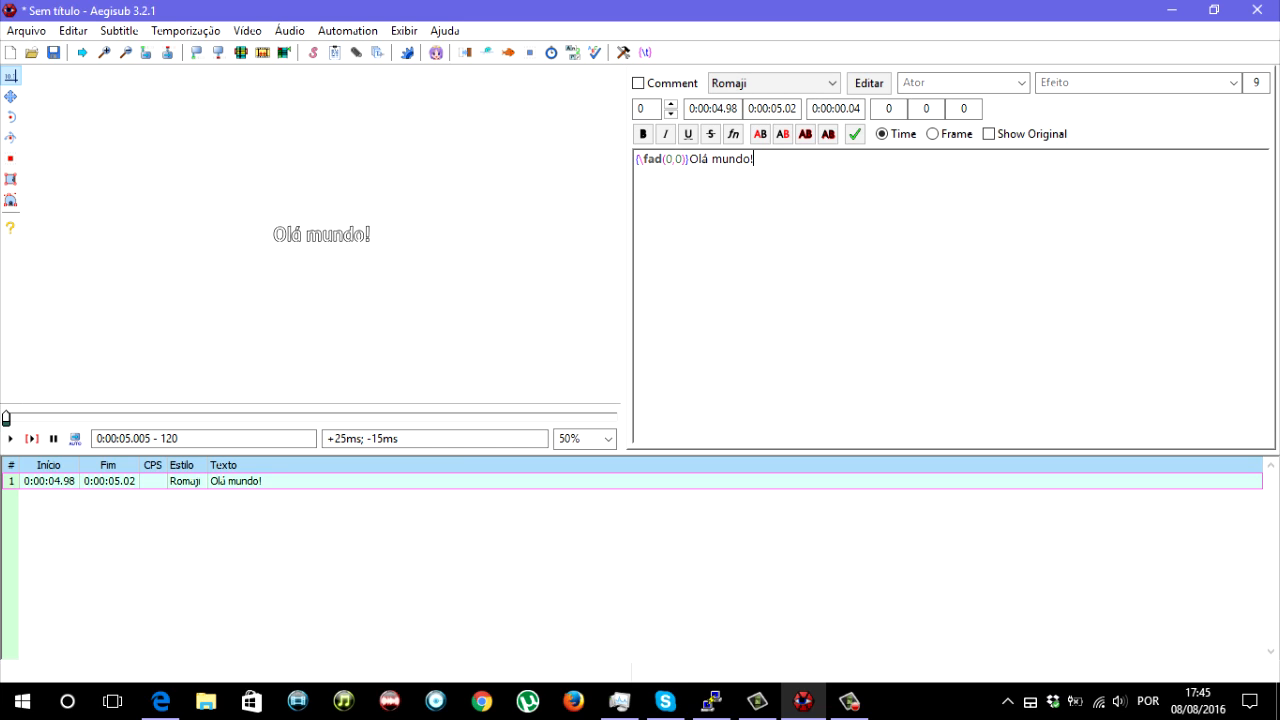
- Set both \fad values to 100 and check the frames on either side of the one-frame line
text(10)
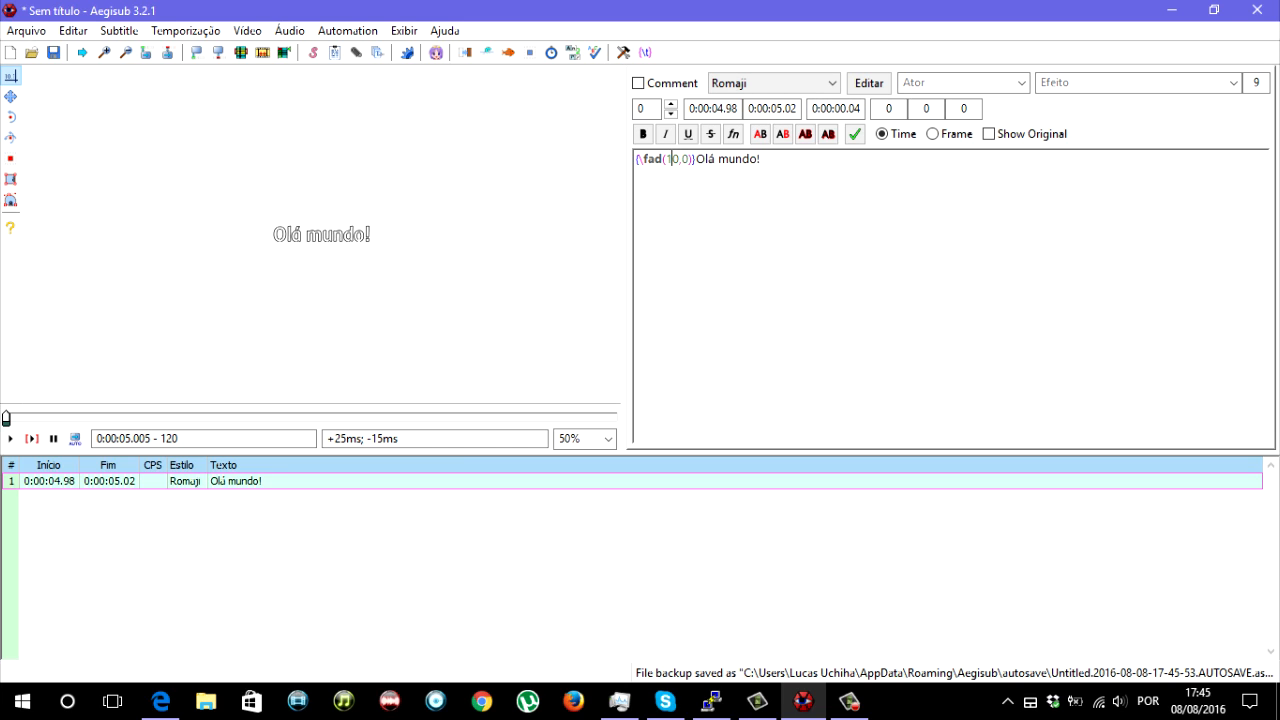
key(Right)
key(Right)
text(10)
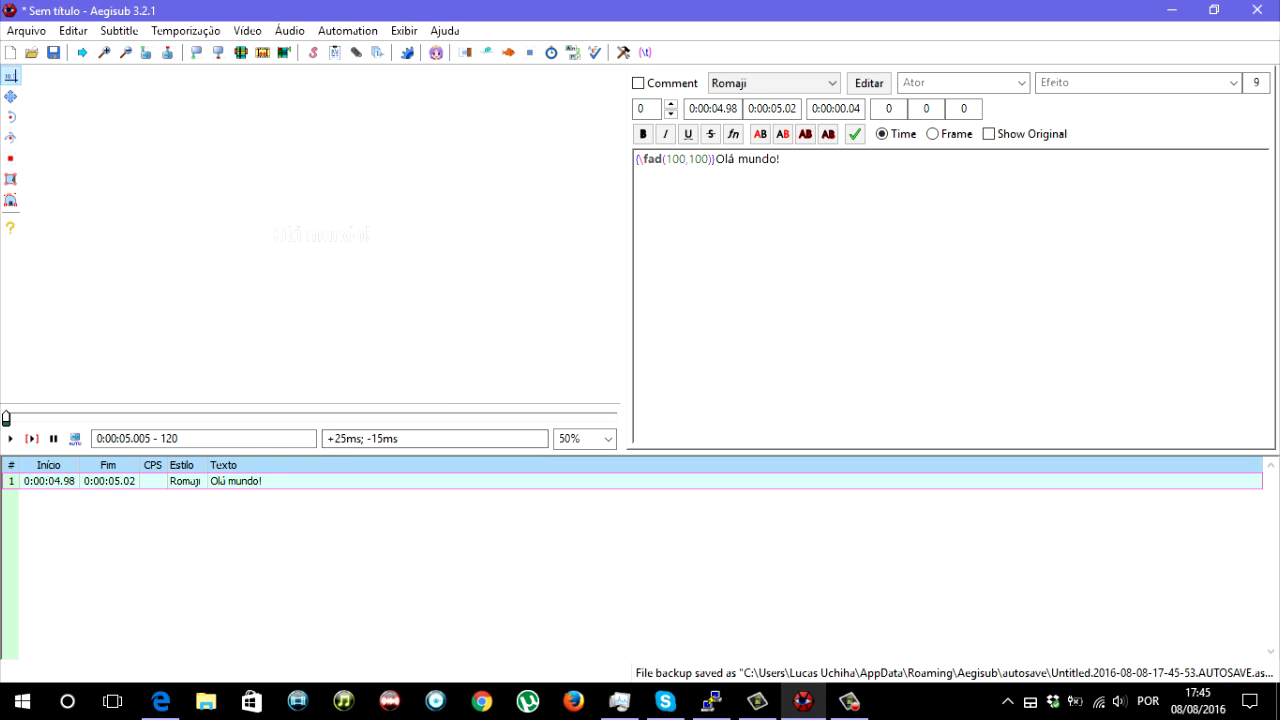
key(Left)
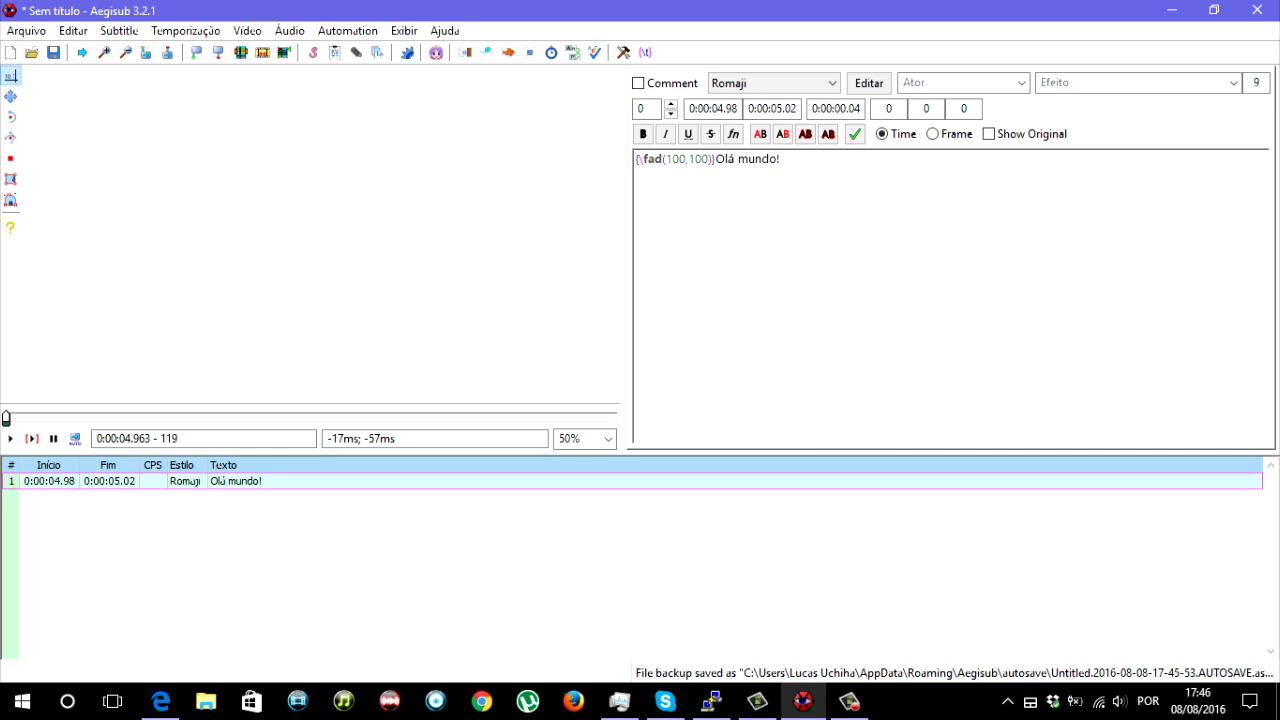
key(Right)
key(Right)
key(Left)
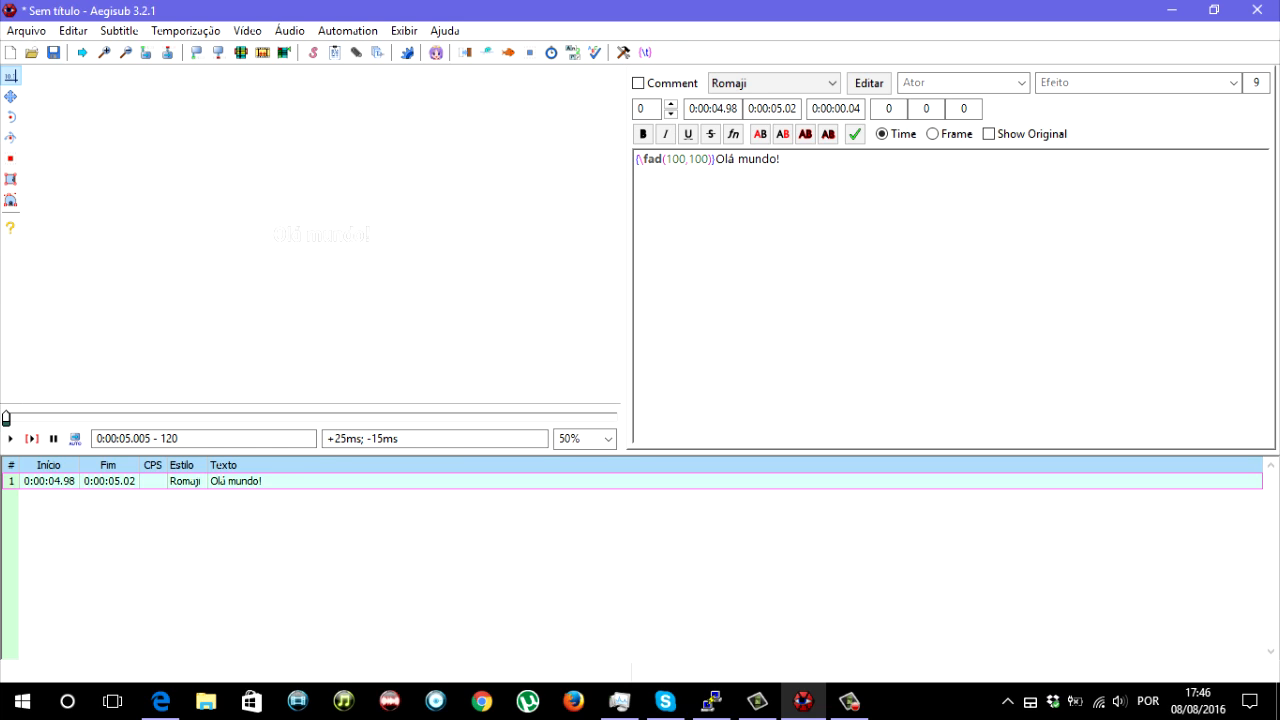
- Undo the fade values and the one-frame timing, and change the tag to \fad(100,1000)
key(ctrl+z)
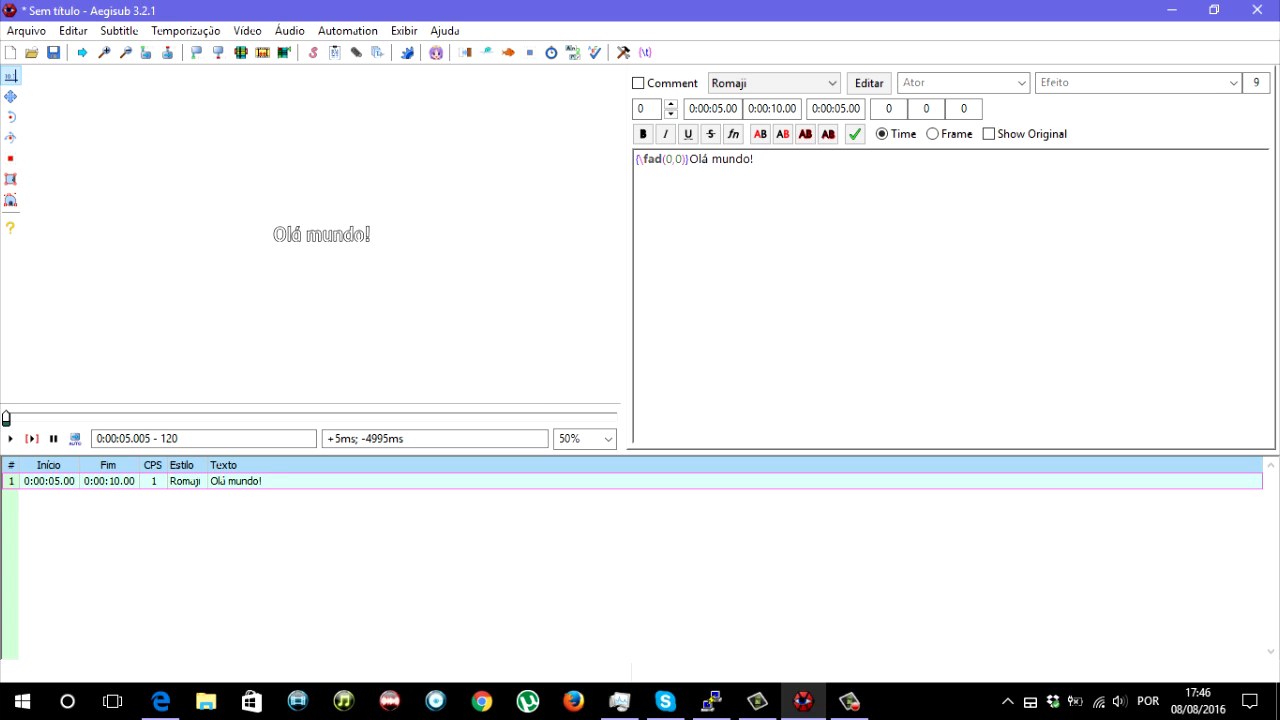
text(100)
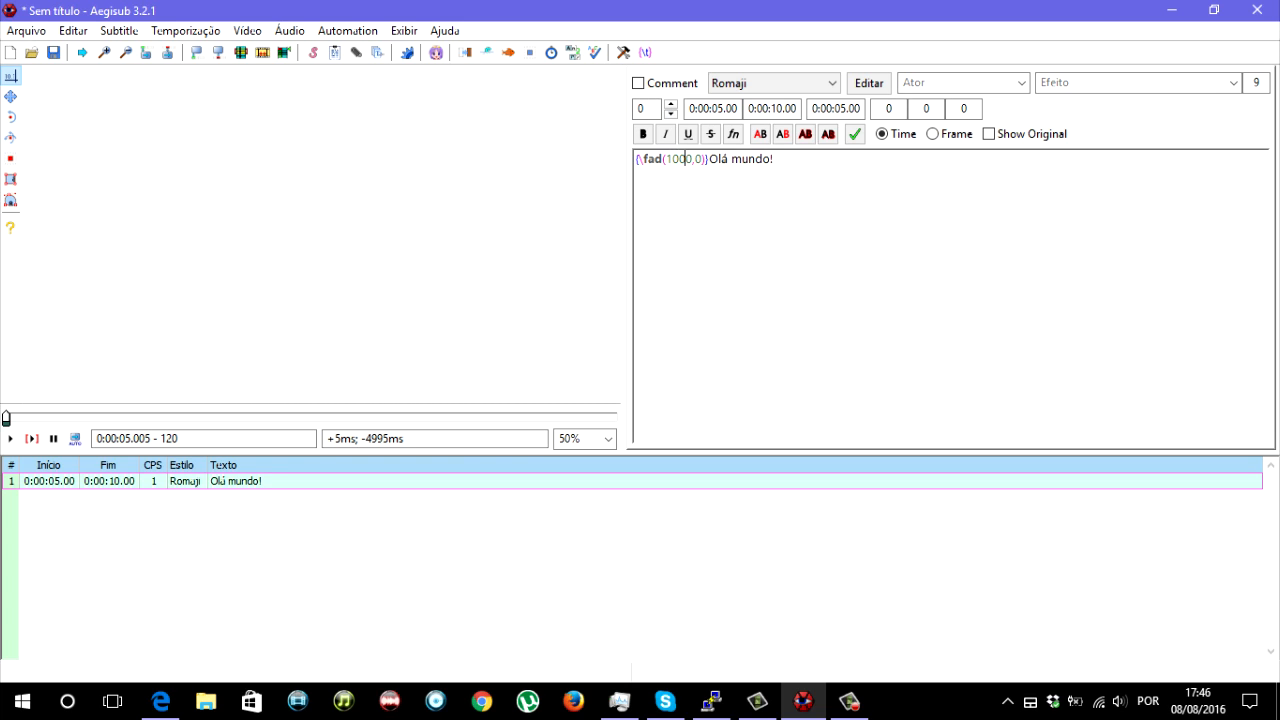
key(Delete)
key(Right)
text(100)
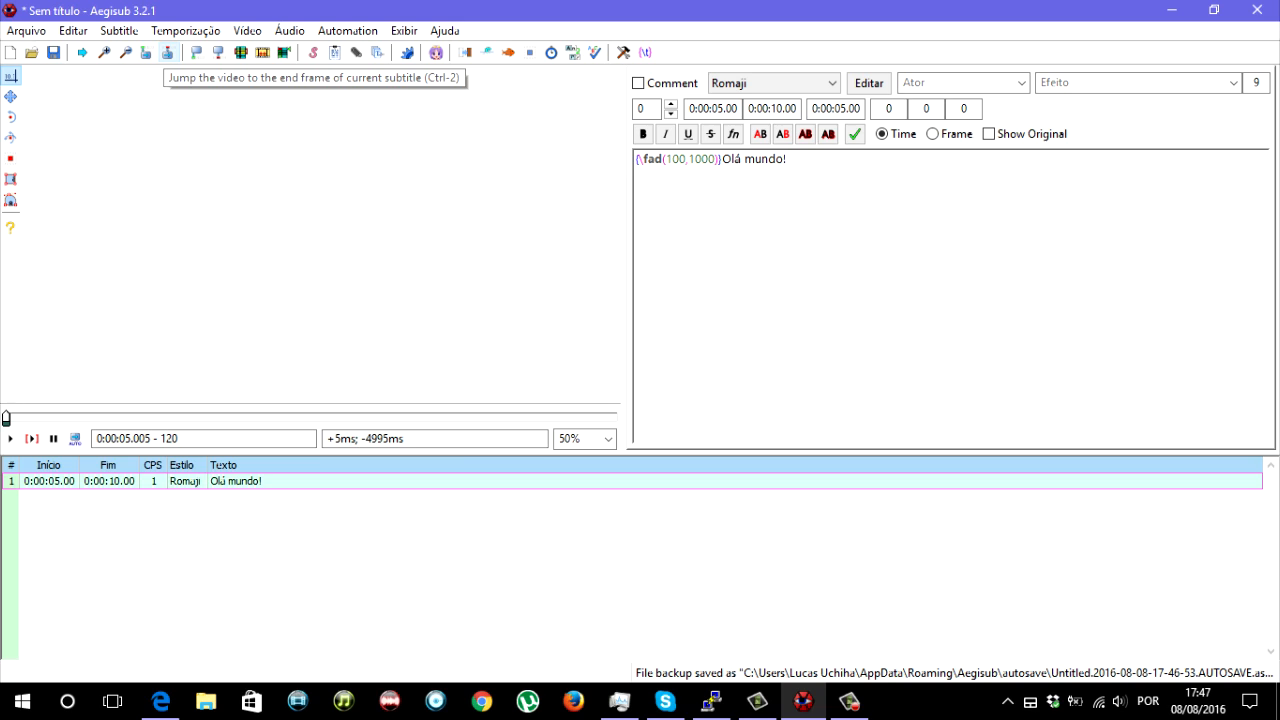
- Jump the video to the line's end frame, check the neighbouring frame, and play the current line
click(167, 52)
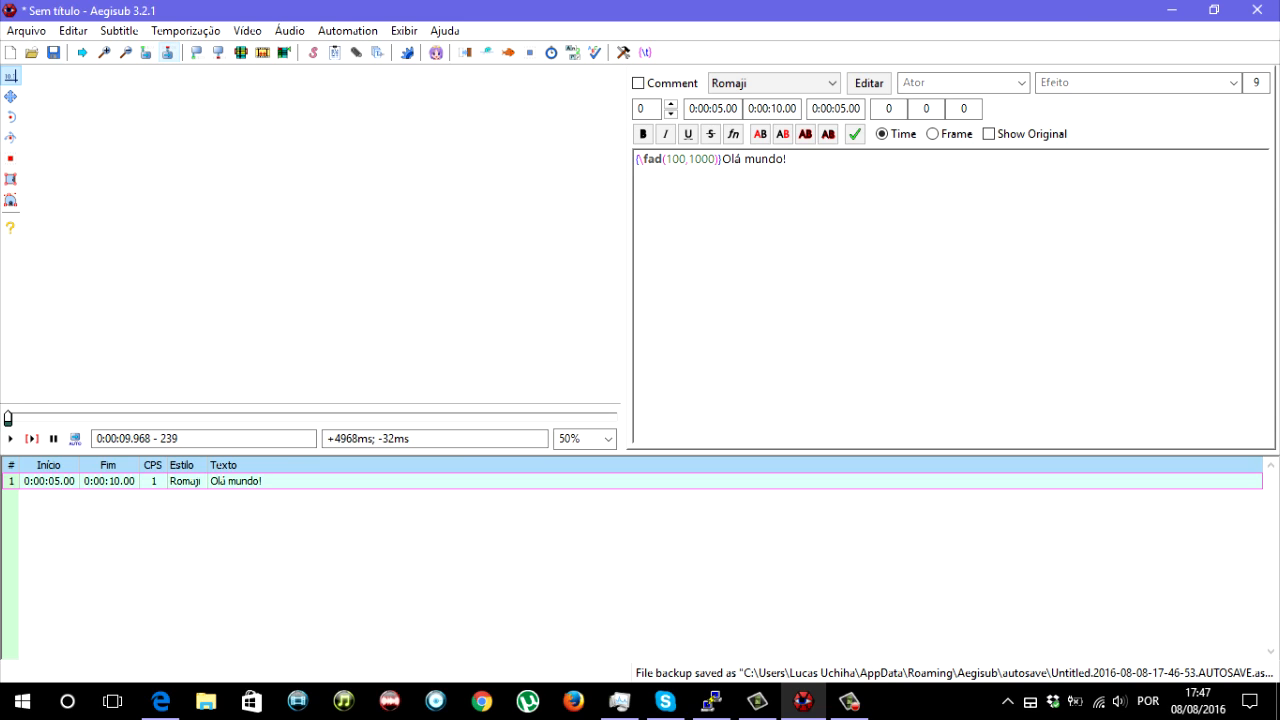
key(Right)
key(Left)
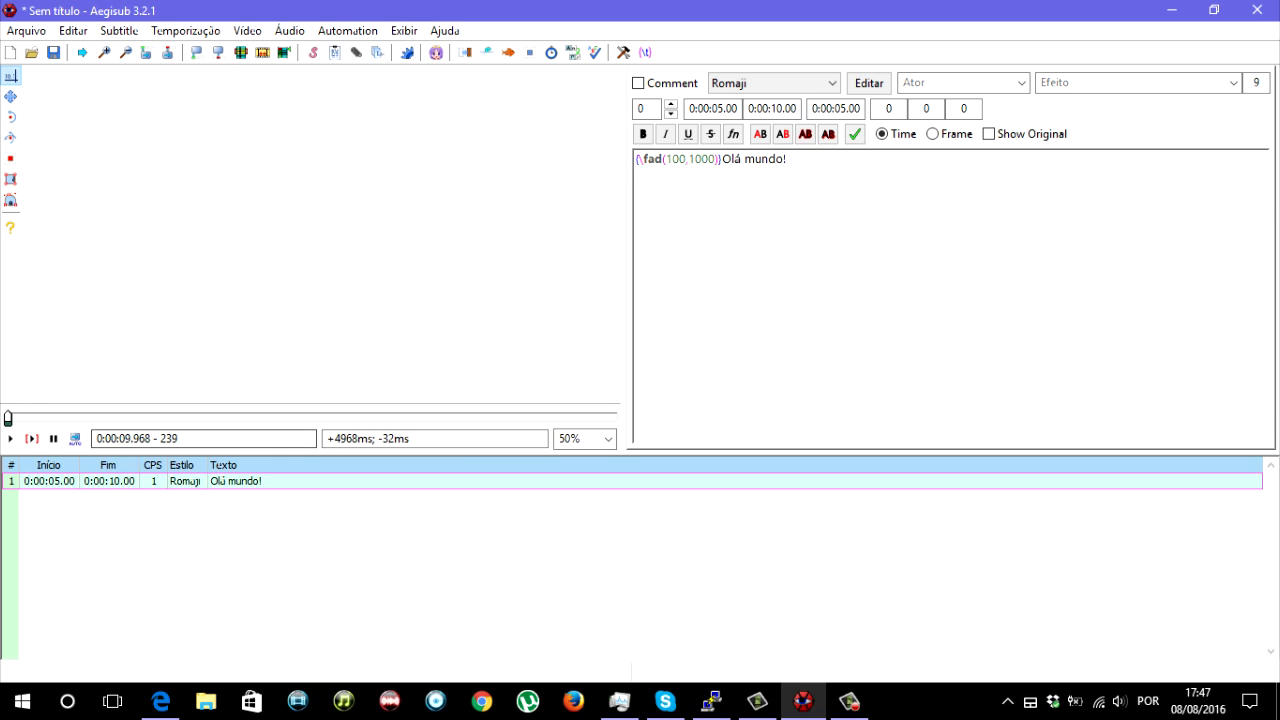
click(32, 439)
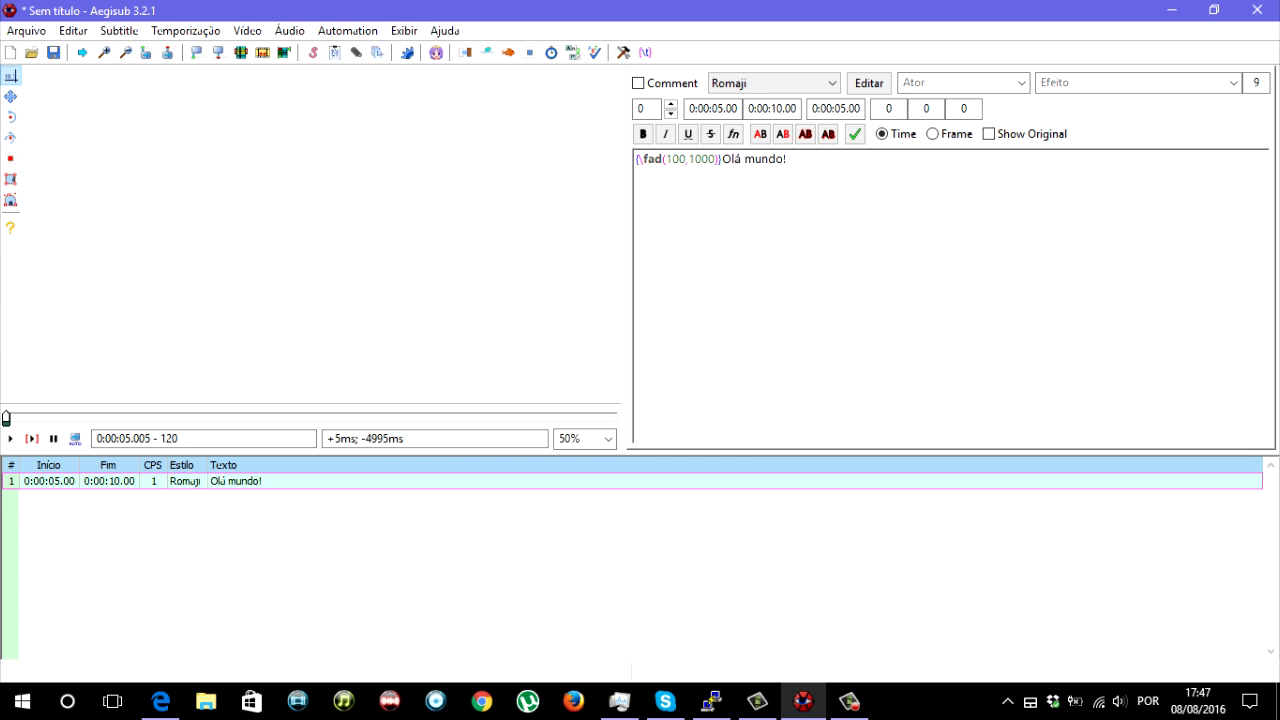
- Set the second \fad value to 100 and advance the video from the line's first frame past its end
key(BackSpace)
key(Right)
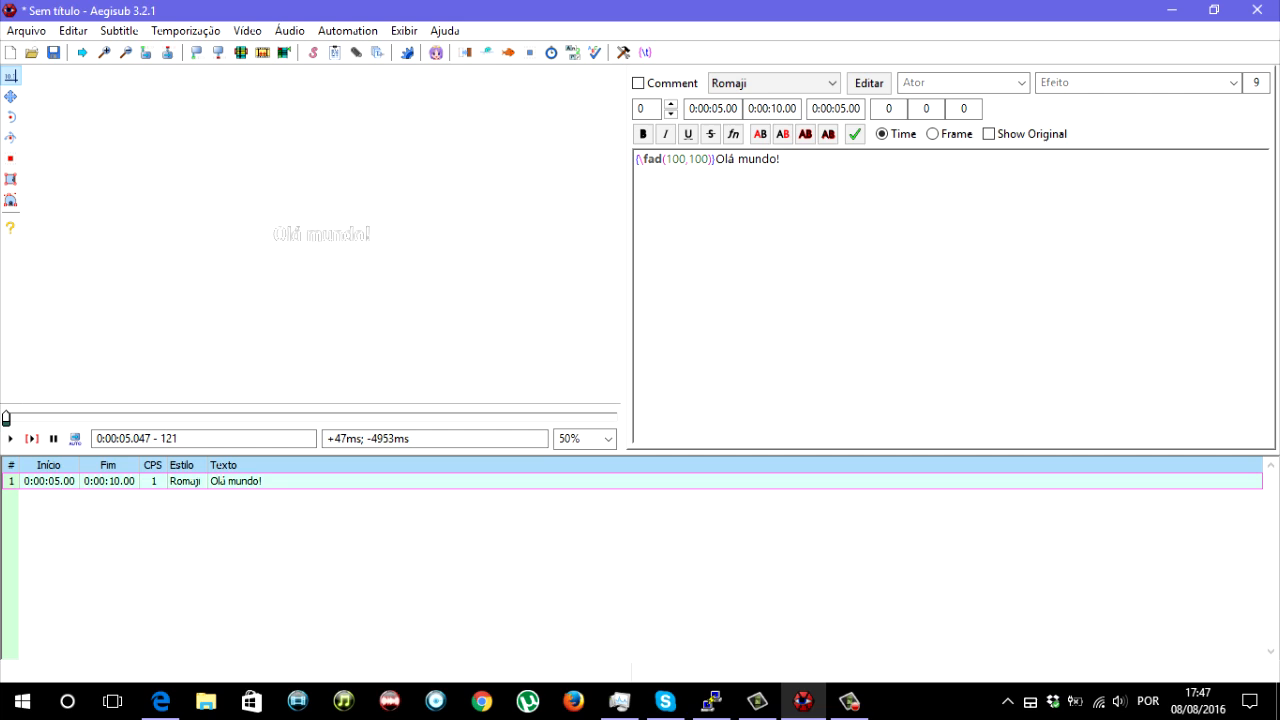
key(Right)
key(Right)
key(Right)
key(Right)
key(Right)
key(Right)
key(Right)
key(Right)
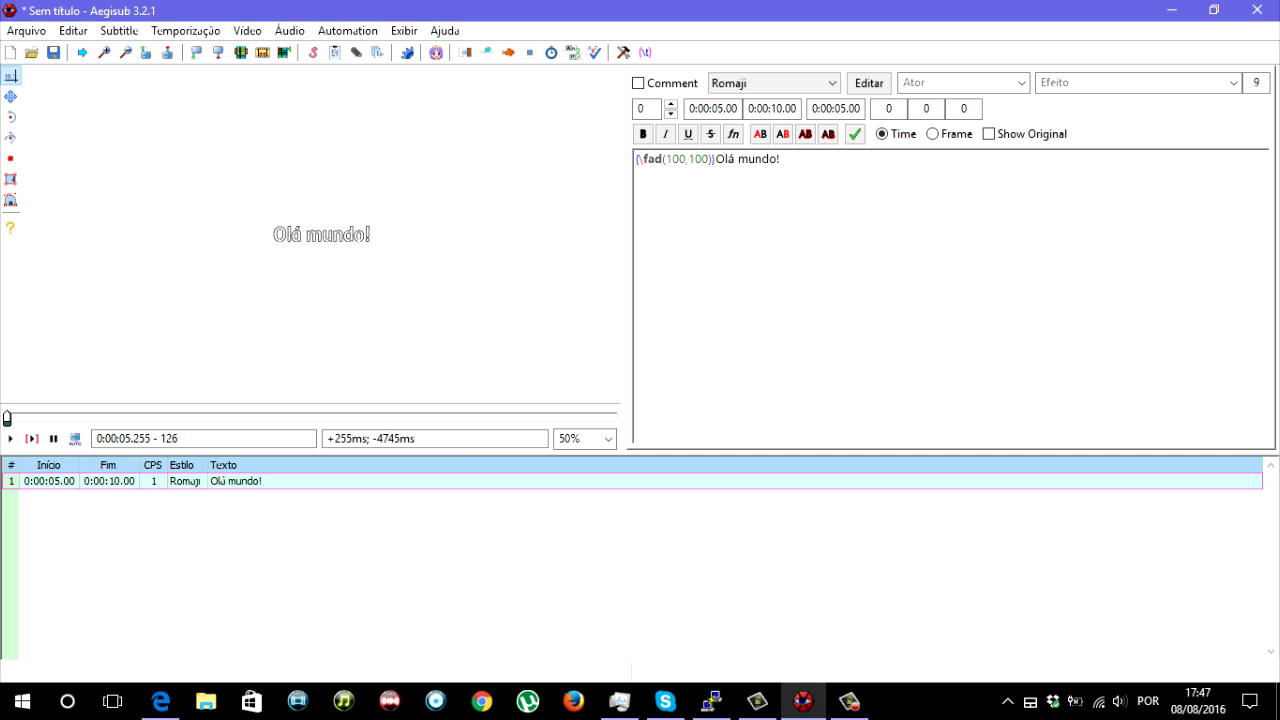
key(Right)
key(Right)
key(Right)
key(Right)
key(Right)
key(Right)
key(Right)
key(Right)
key(Right)
key(Right)
key(Right)
key(Right)
key(Right)
key(Right)
key(Right)
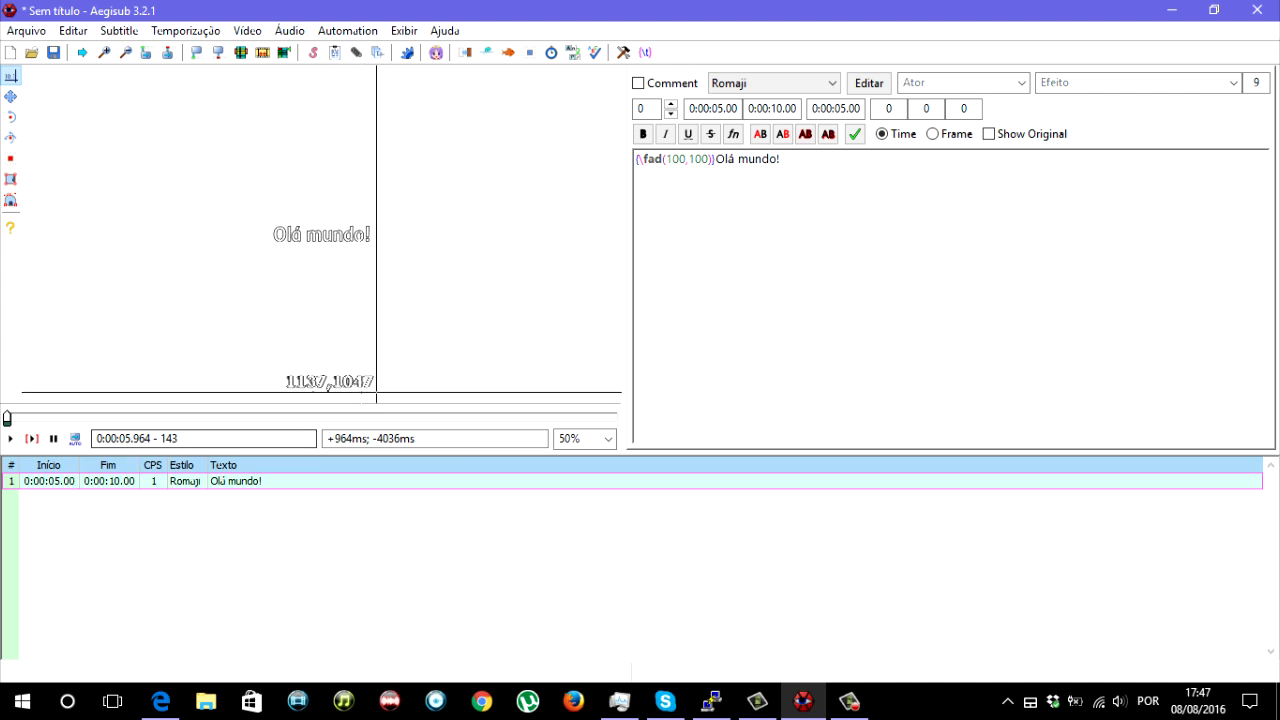
key(Right)
key(Right)
key(Right)
key(Right)
key(Right)
key(Right)
key(Right)
key(Right)
key(Right)
key(Right)
key(Right)
key(Right)
key(Right)
key(Right)
key(Right)
key(Right)
key(Right)
key(Right)
key(Right)
key(Right)
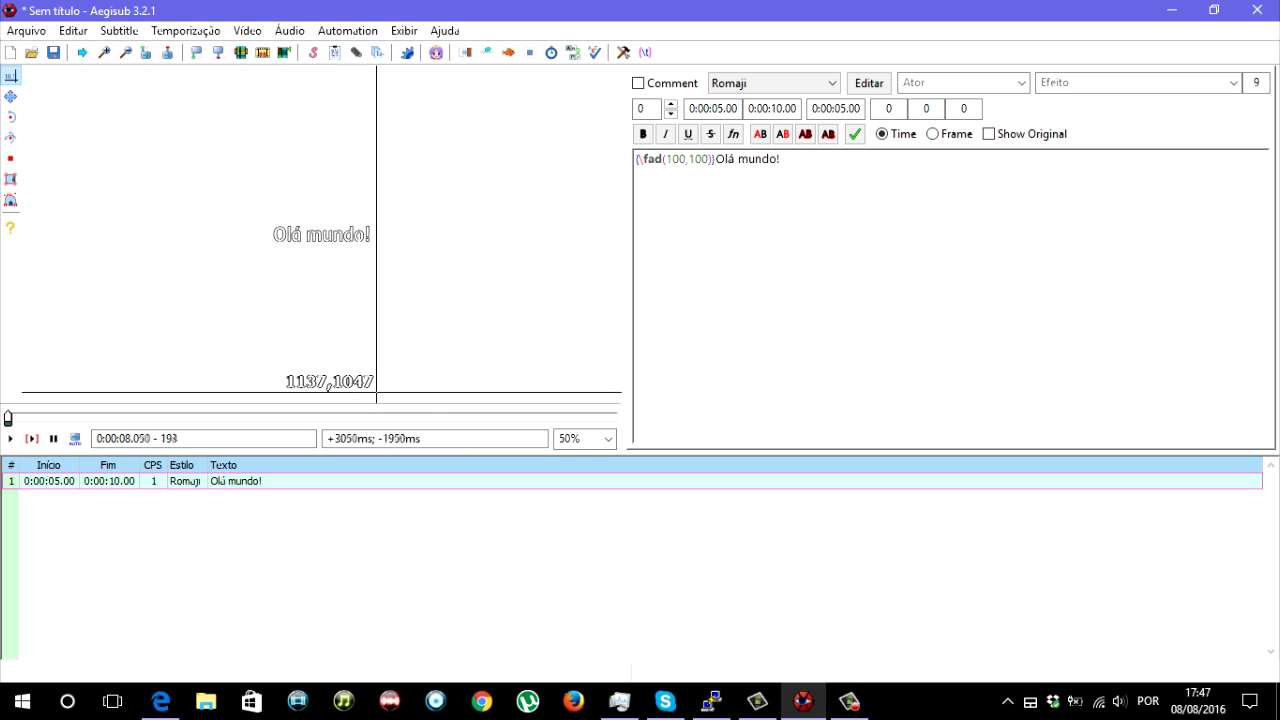
key(Right)
key(Right)
key(Right)
key(Right)
key(Right)
key(Right)
key(Right)
key(Right)
key(Right)
key(Right)
key(Right)
key(Right)
key(Right)
key(Right)
key(Right)
key(Right)
key(Right)
key(Right)
key(Right)
key(Right)
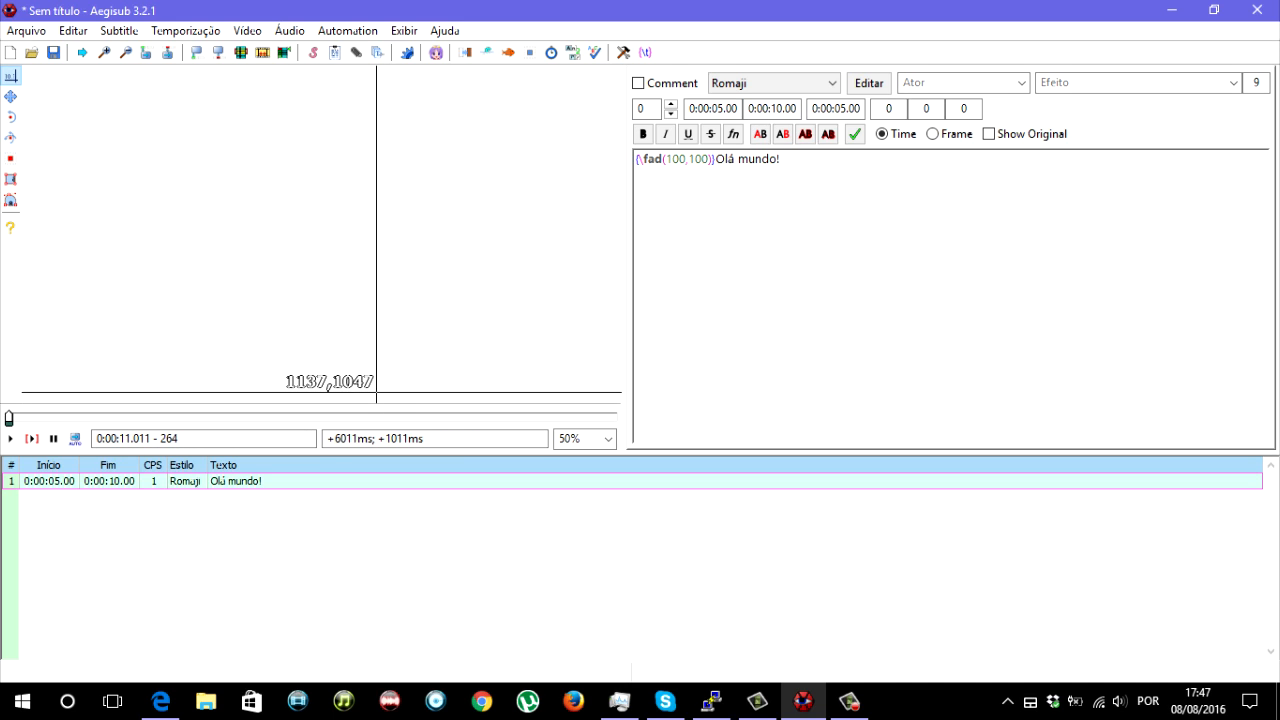
- Return the video to the line's start and step through to its end to examine the fade-in and fade-out
double_click(236, 481)
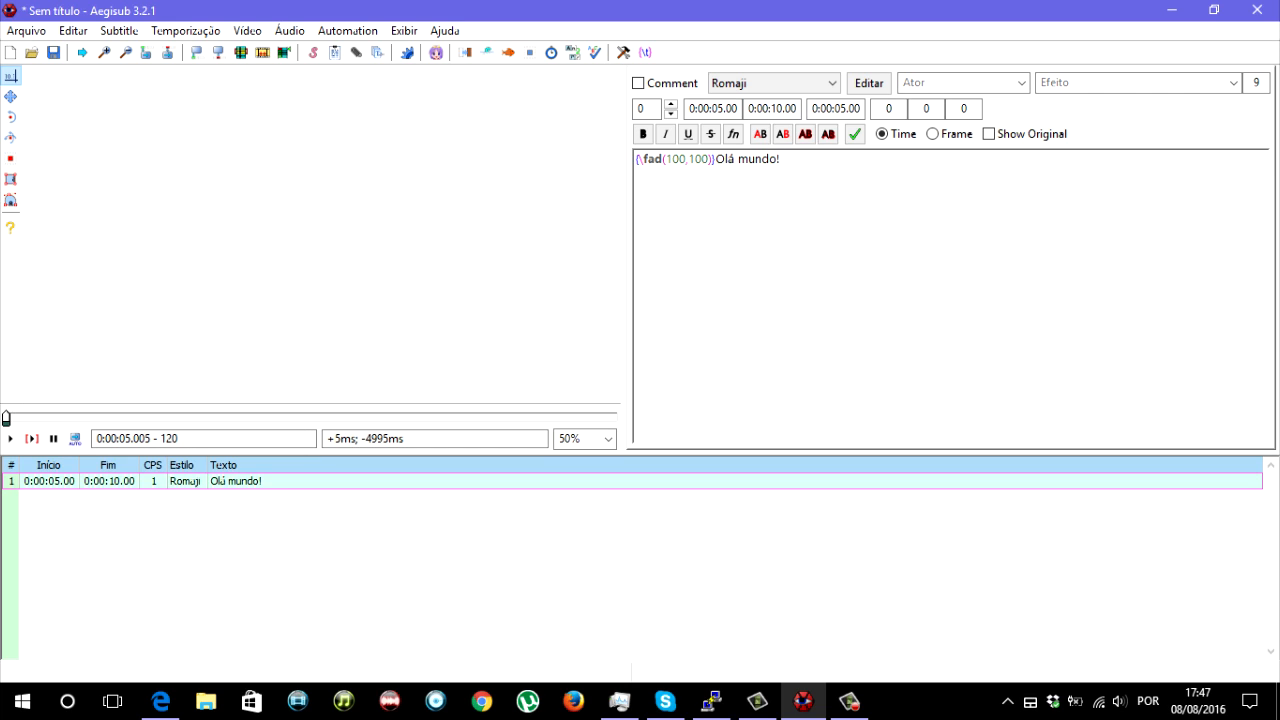
key(Right)
key(Right)
key(Right)
key(Right)
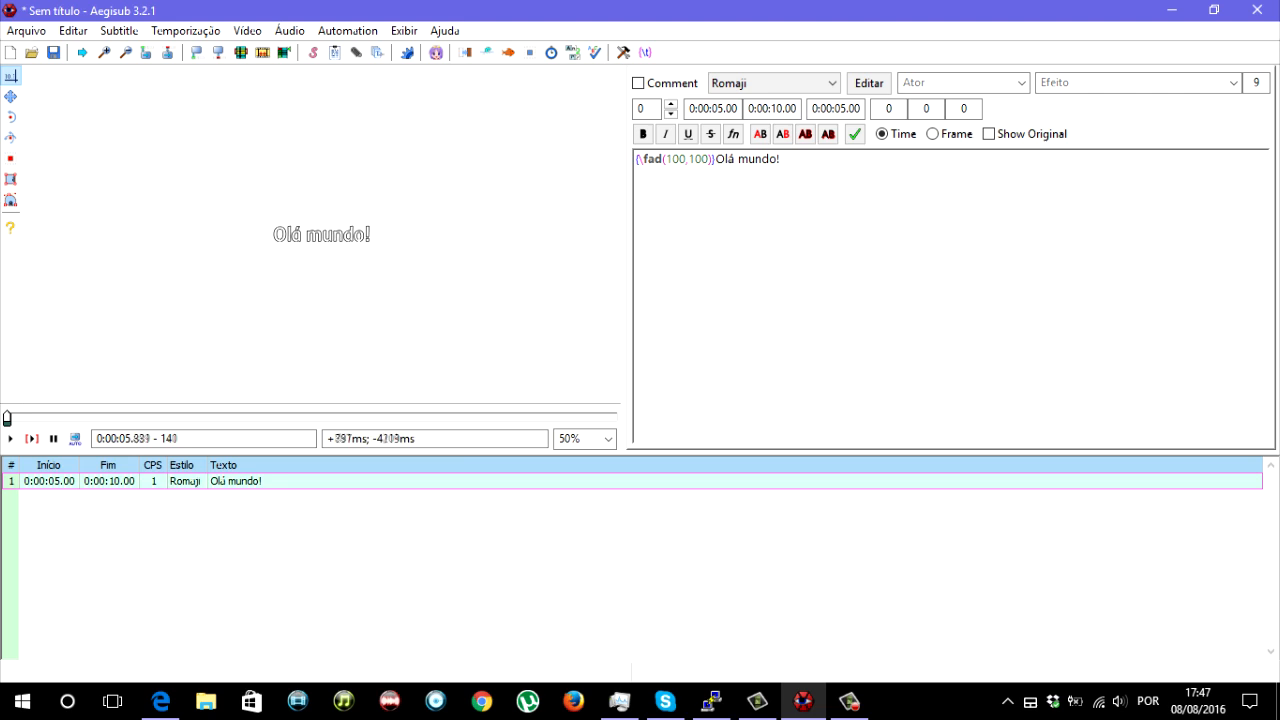
key(Right)
key(Right)
key(Right)
key(Right)
key(Right)
key(Right)
key(Right)
key(Right)
key(Right)
key(Right)
key(Right)
key(Right)
key(Right)
key(Right)
key(Right)
key(Right)
key(Right)
key(Right)
key(Right)
key(Right)
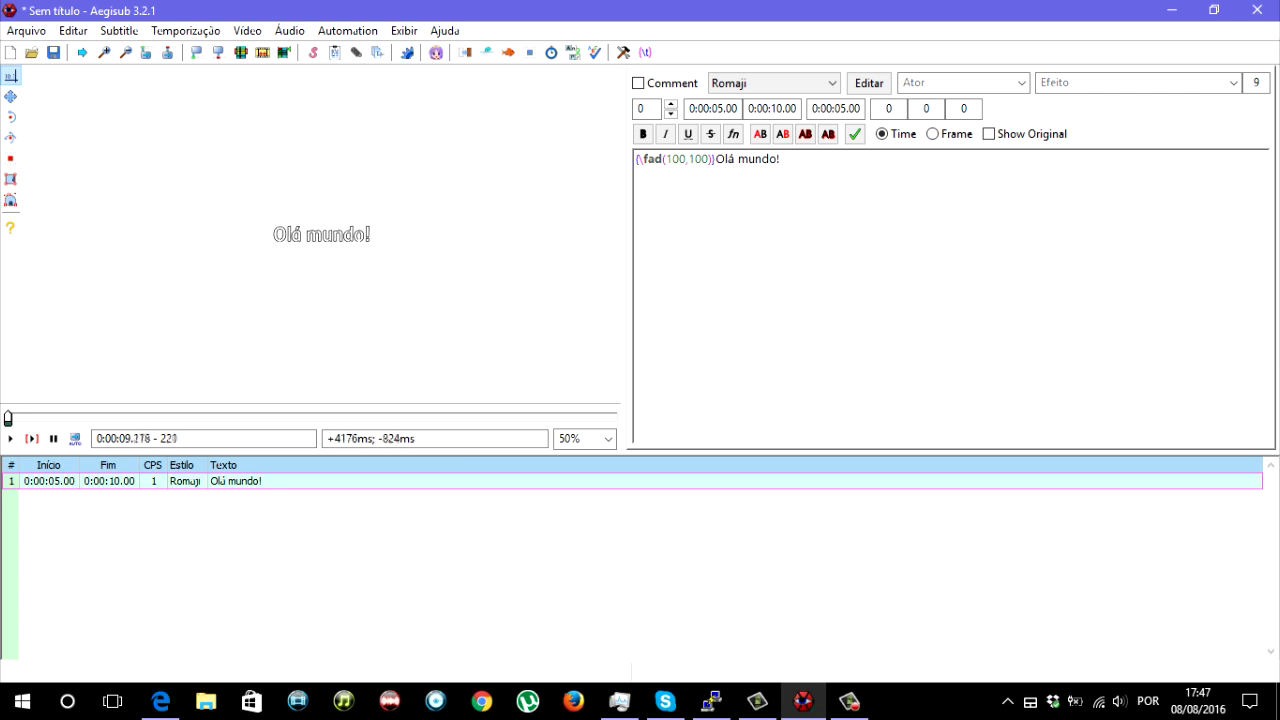
key(Left)
key(Left)
key(Left)
key(Left)
key(Left)
key(Left)
key(Left)
key(Left)
key(Left)
key(Left)
key(Left)
key(Left)
key(Left)
key(Left)
key(Left)
key(Left)
key(Left)
key(Left)
key(Left)
key(Right)
key(Right)
key(Right)
key(Right)
key(Right)
key(Right)
key(Right)
key(Right)
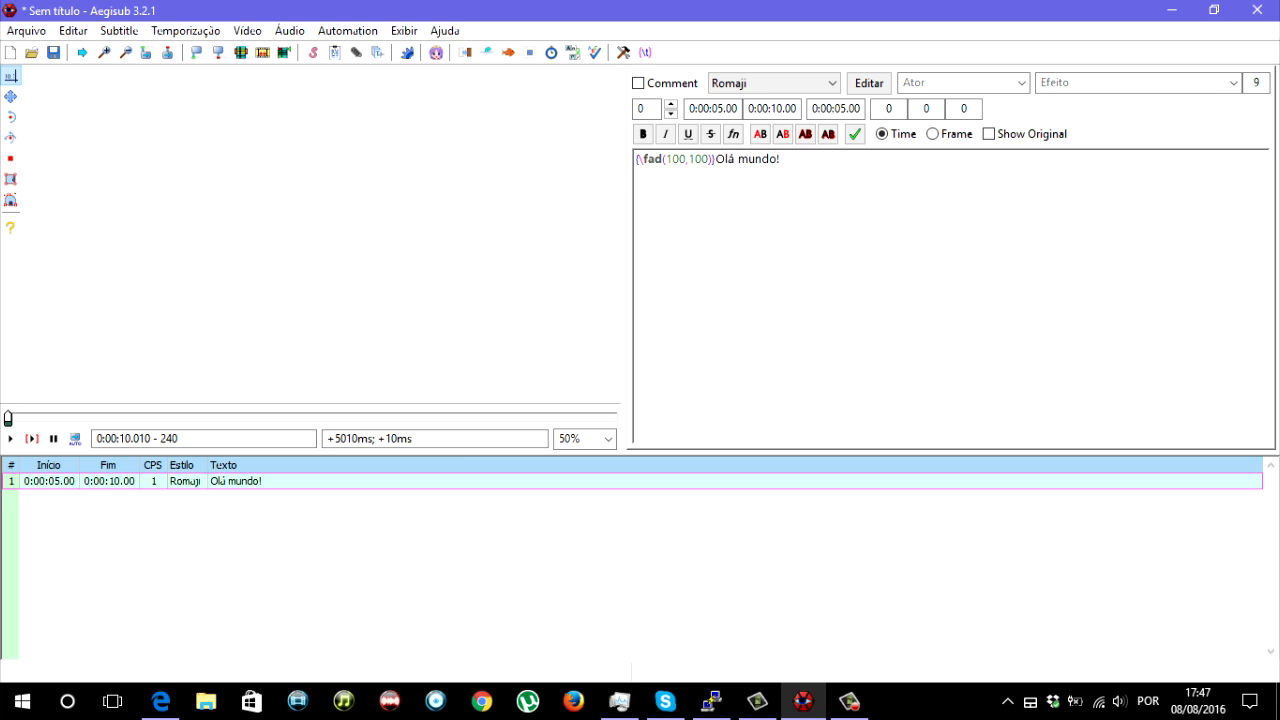
- Set both \fad values to 300, play the video from the line's start, and return to its first frame
key(BackSpace)
text(3)
key(Left)
key(Left)
key(Left)
key(Left)
key(BackSpace)
text(3)
key(ctrl+1)
key(ctrl+p)
key(ctrl+1)
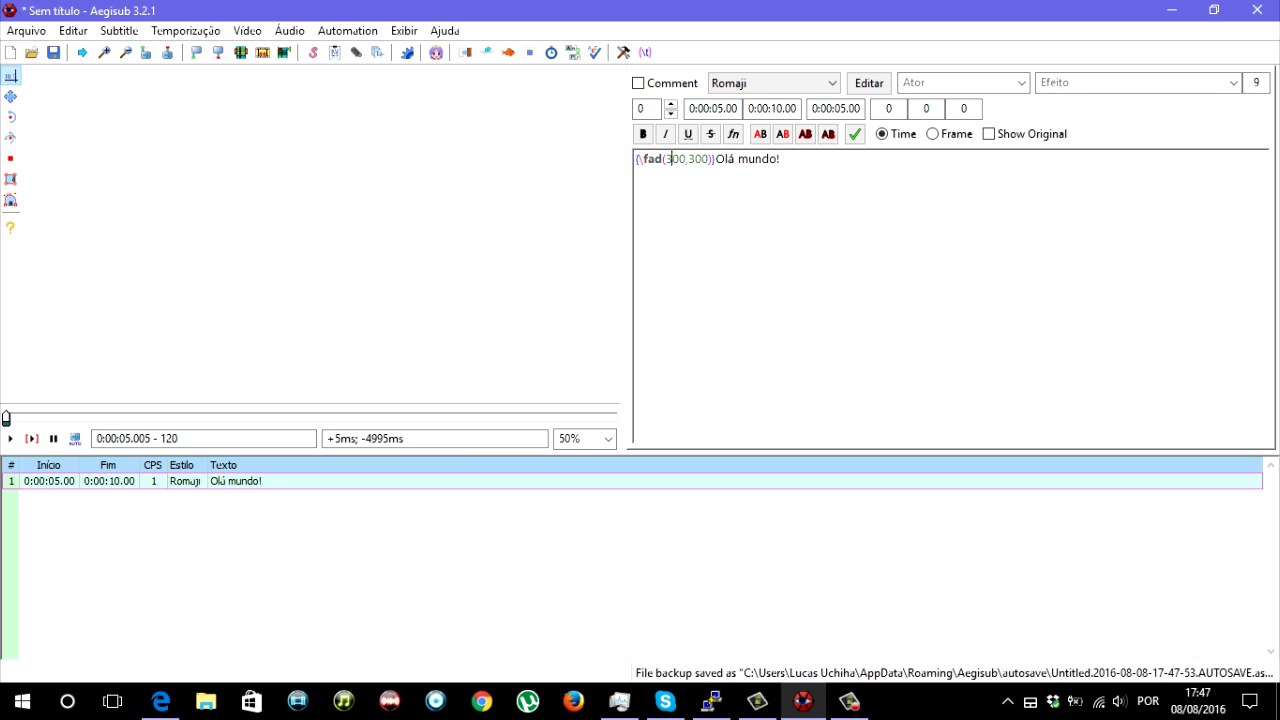
- Highlight the first value of the \fad tag and clear the selection
click(701, 159)
key(shift+Right)
key(shift+Right)
key(shift+Right)
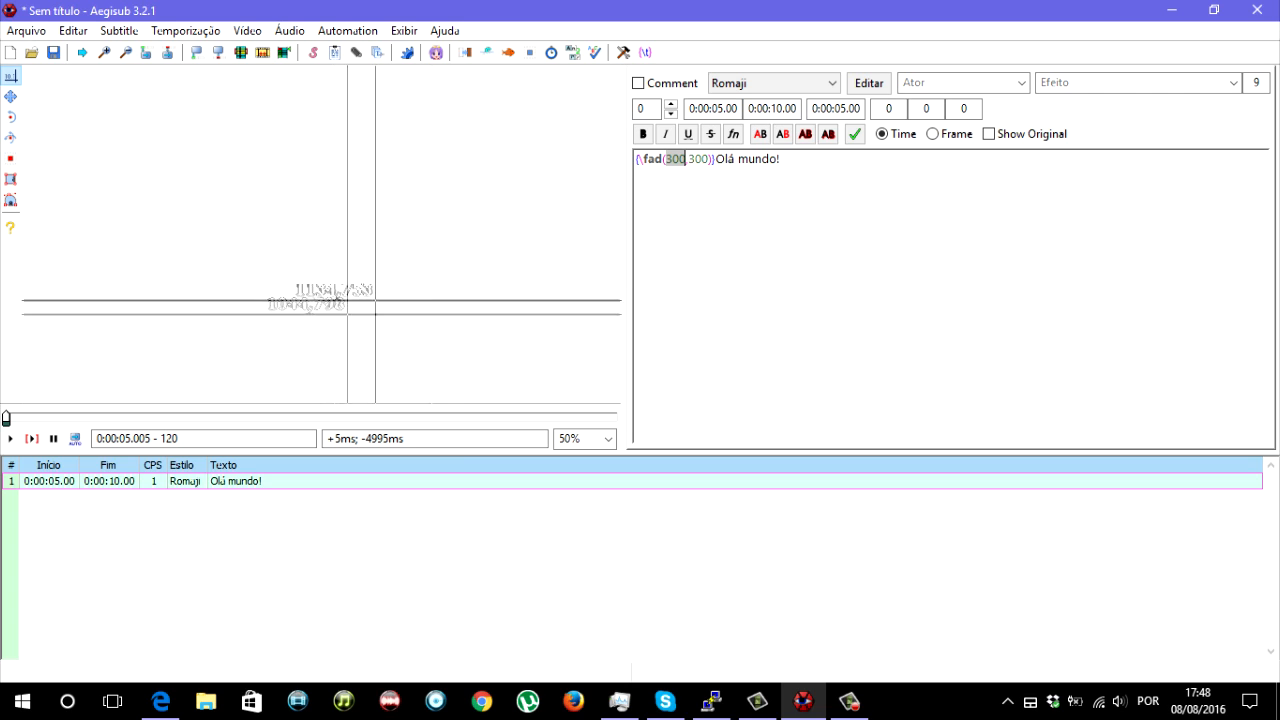
click(802, 176)
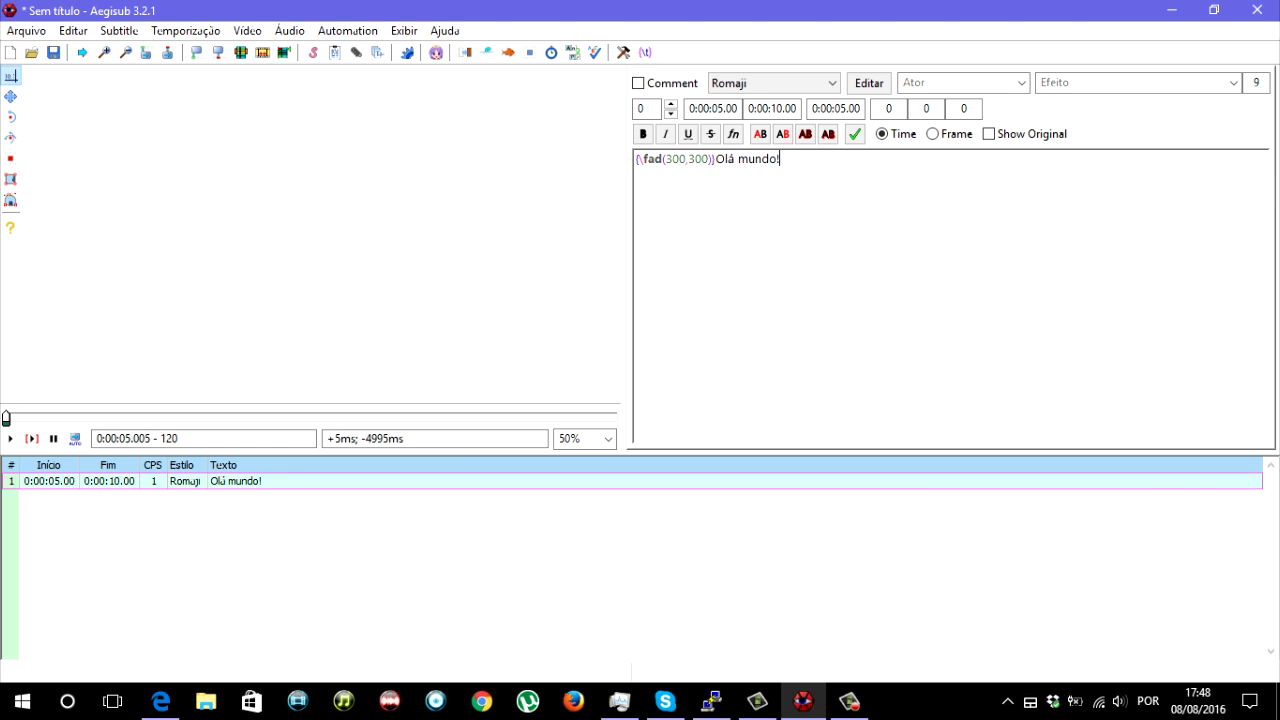
- Replace the \fad tag with \fscx100\fscy100\t() in the override block
drag(643, 159, 711, 159)
text(t)
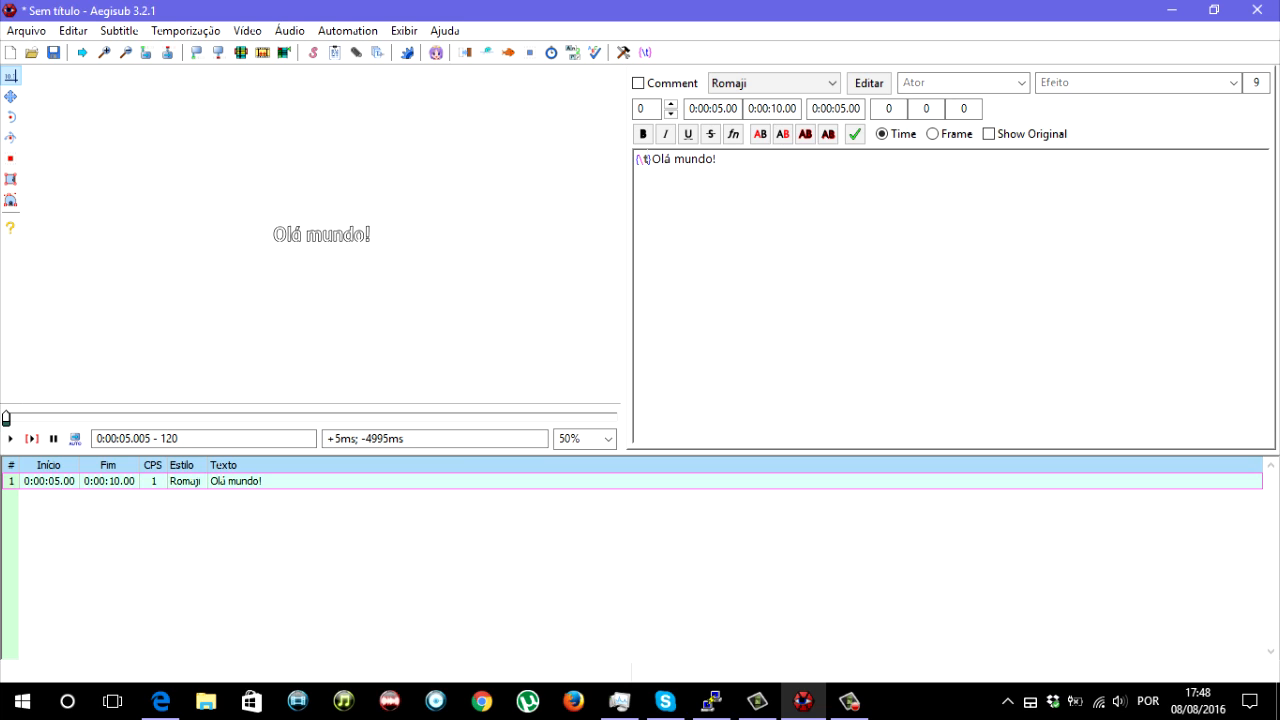
text(())
key(Left)
text(\fscx100)
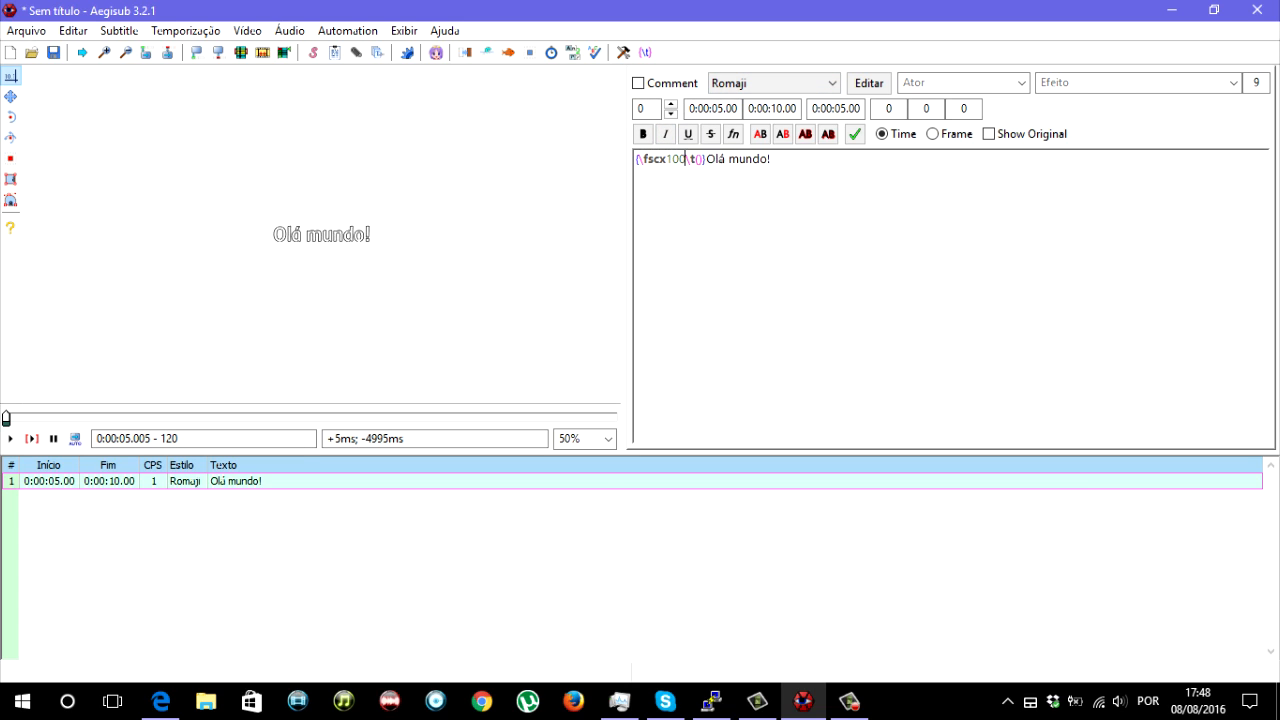
text(\fsc)
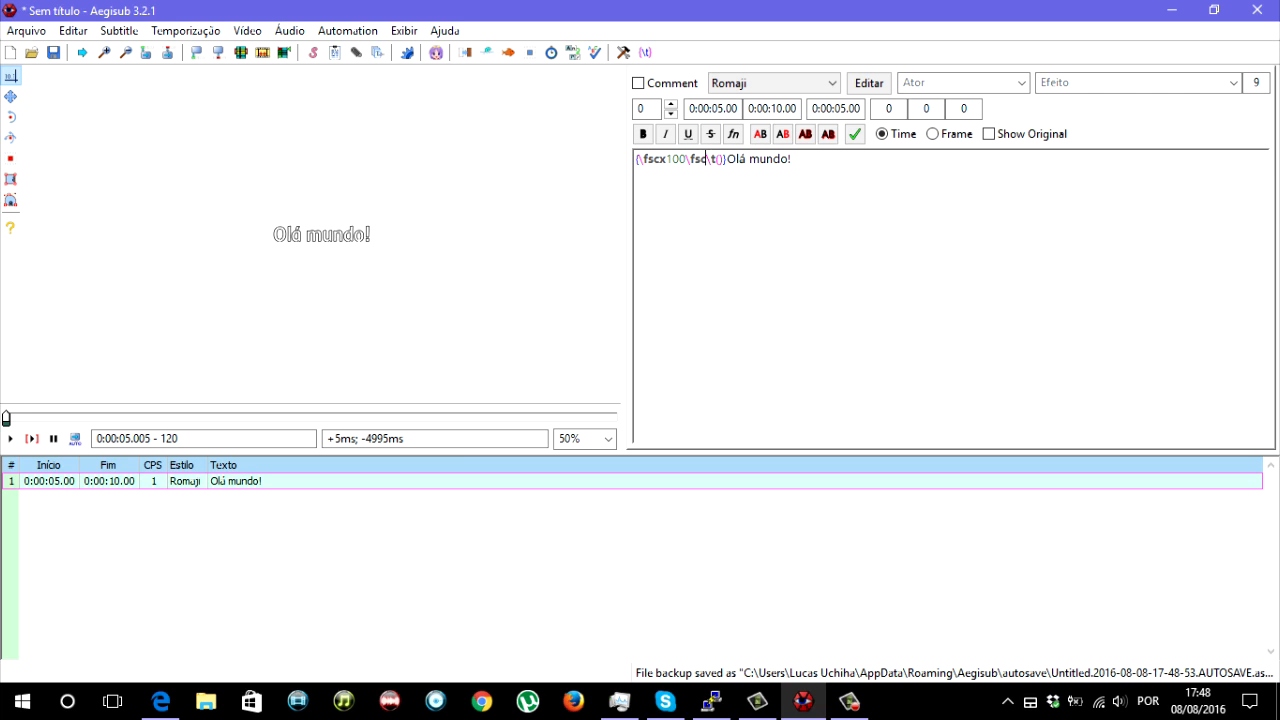
text(y100)
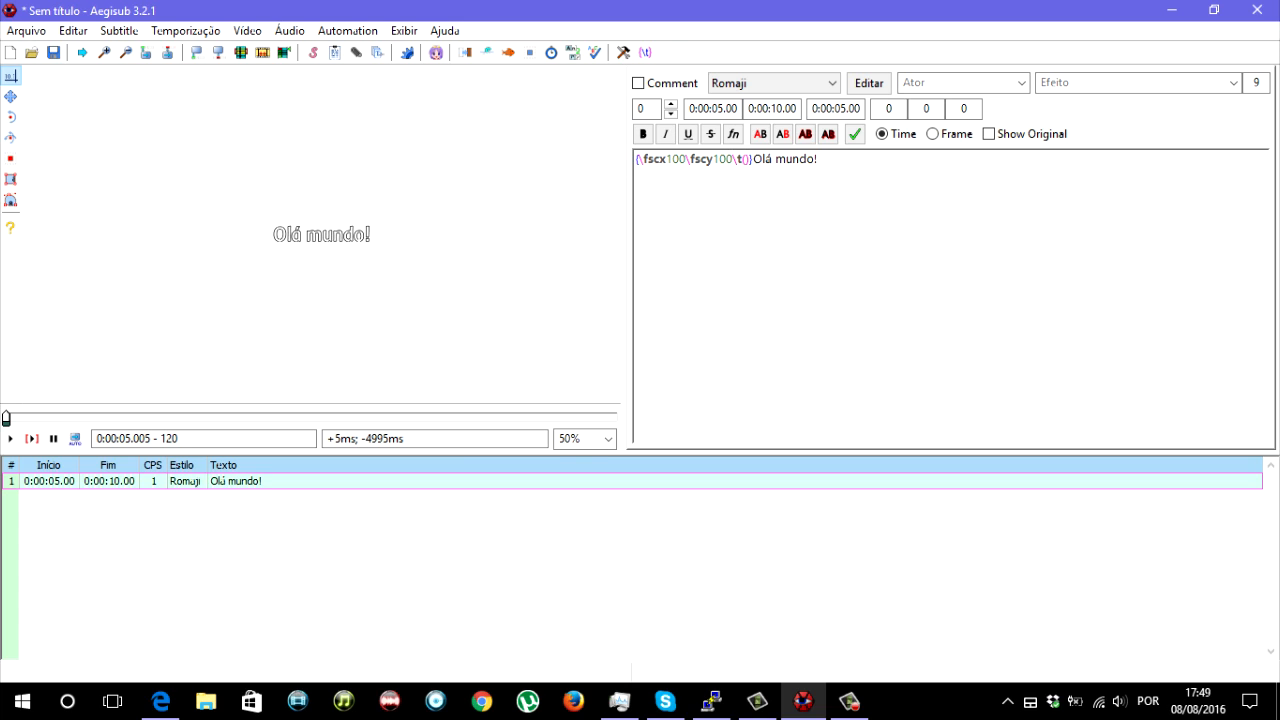
- Add \fscx200\fscy200 inside the parentheses of the \t tag
text(\)
text(fsc)
text(x200)
text(\fsc)
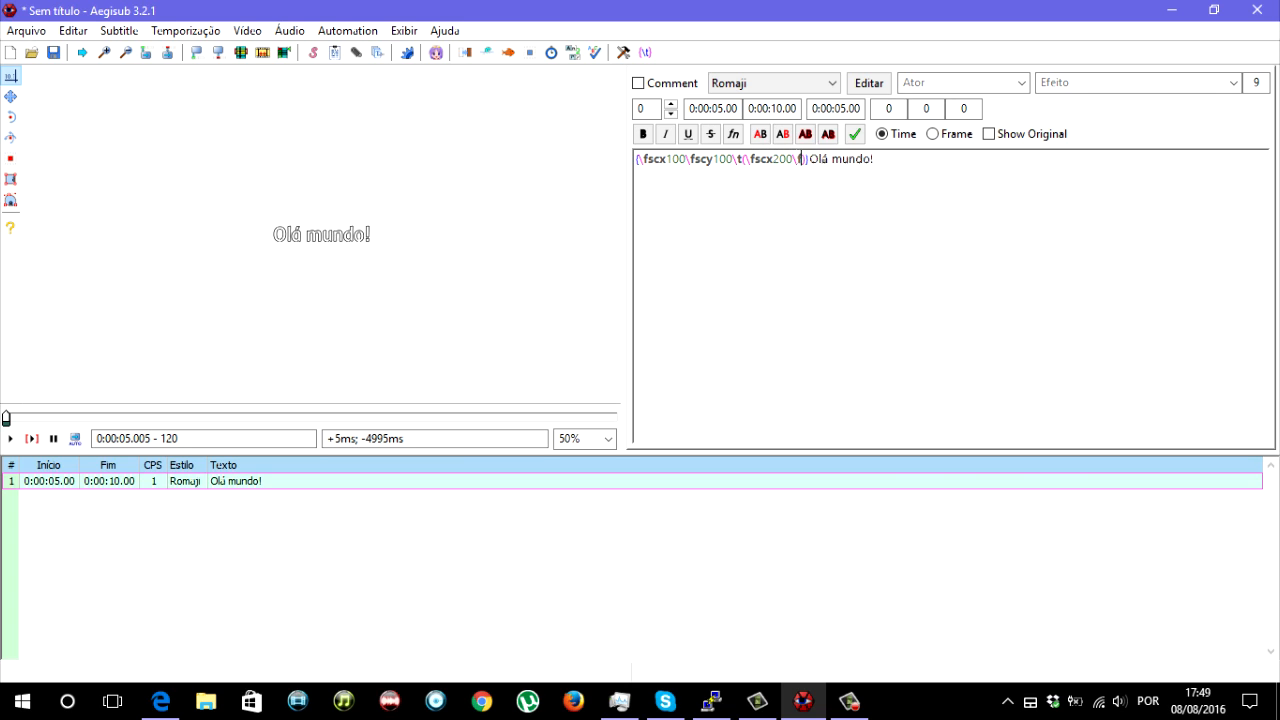
text(y200)
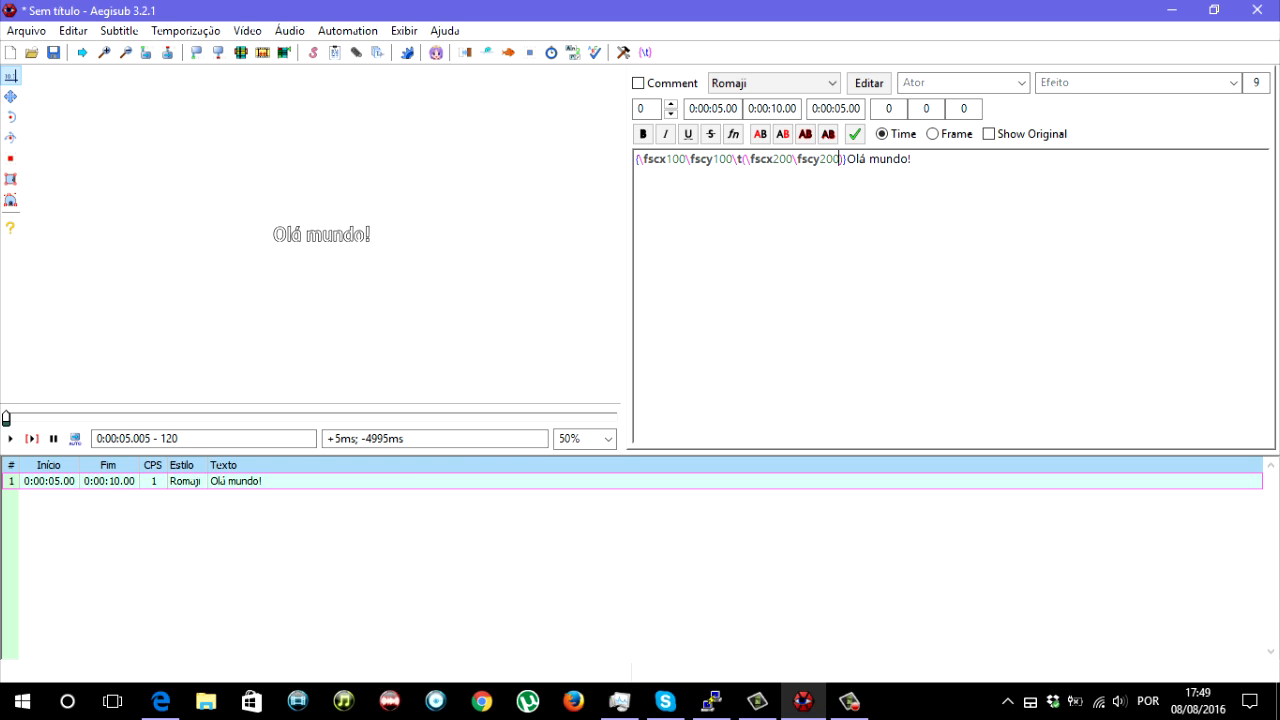
- Highlight the scale tags and their values in the override block, and clear the selection
key(shift+Right)
key(shift+Right)
key(shift+Right)
drag(713, 159, 826, 159)
click(914, 160)
- Play the scaling animation, step to the line's last visible frame, and return to its first frame
key(ctrl+p)
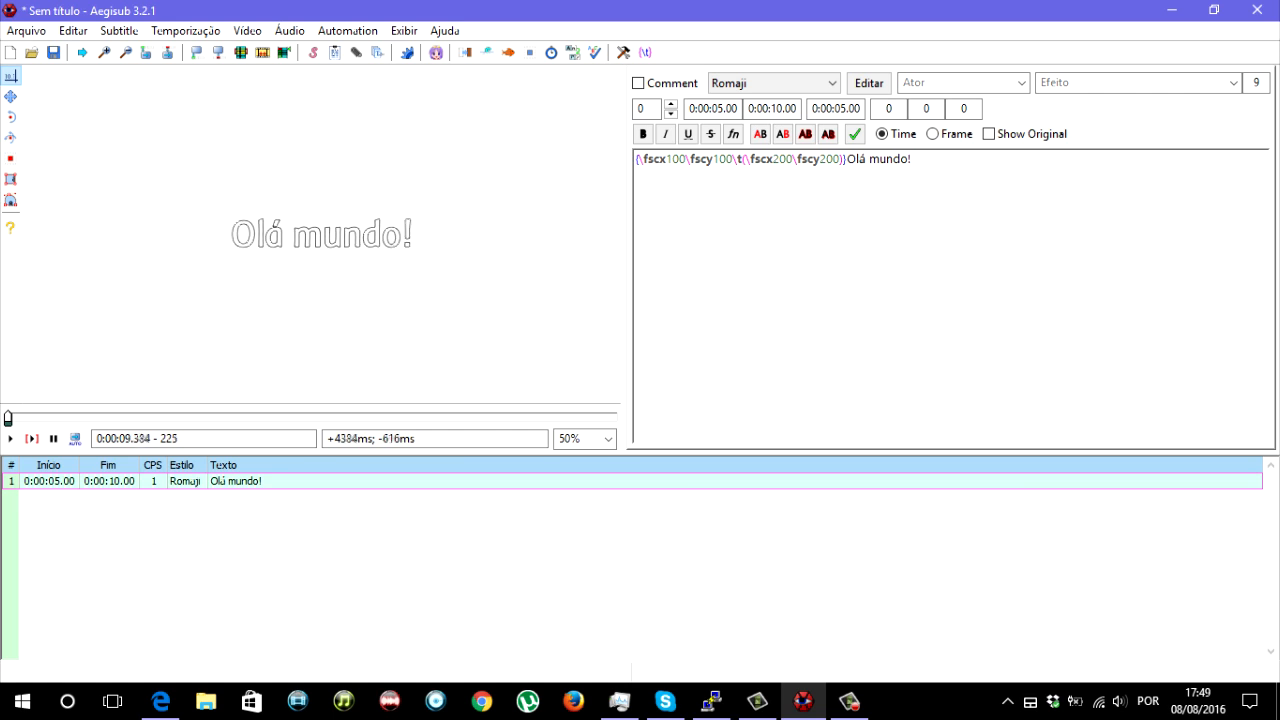
key(Left)
key(Left)
key(Left)
key(Left)
key(Left)
key(Left)
key(Left)
key(Left)
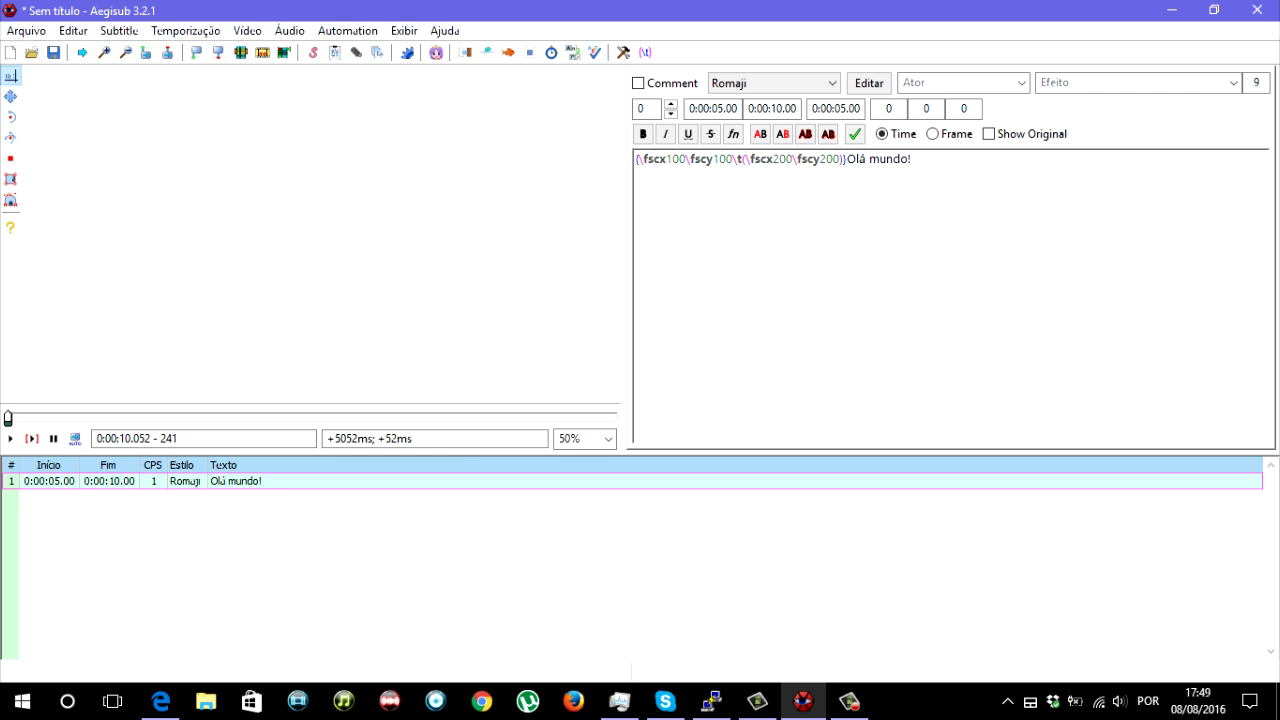
key(Right)
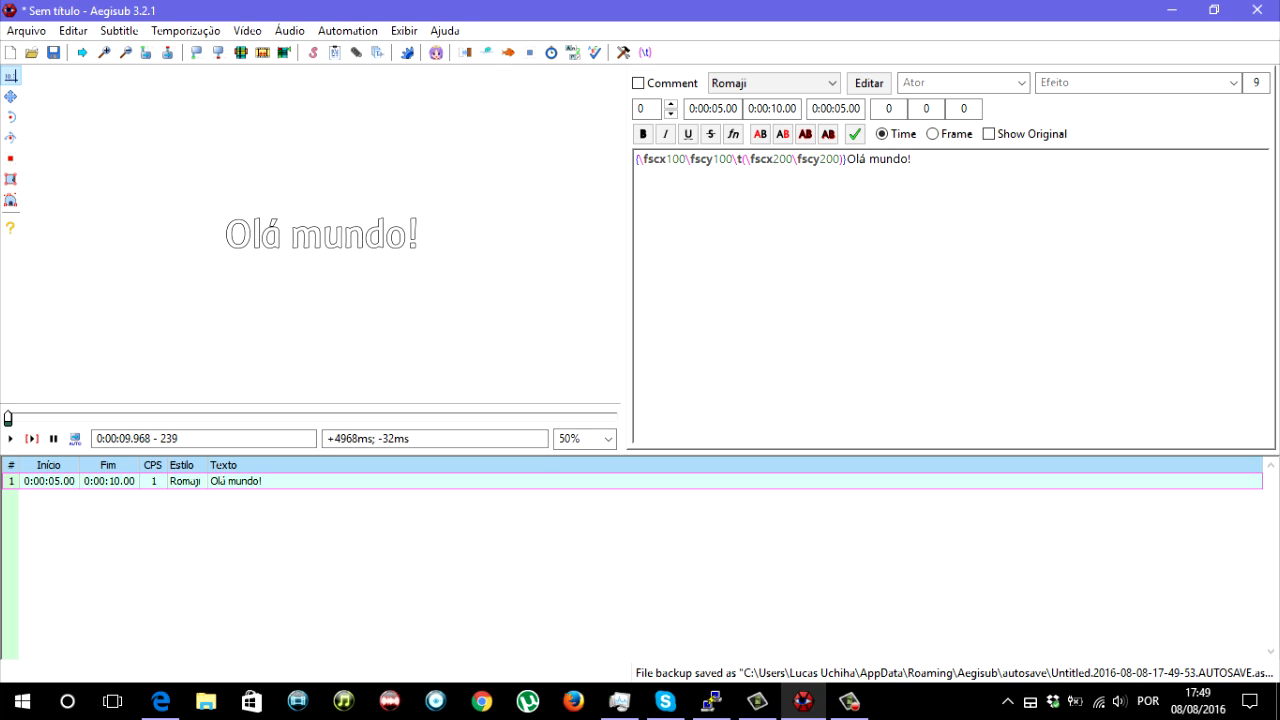
key(ctrl+1)
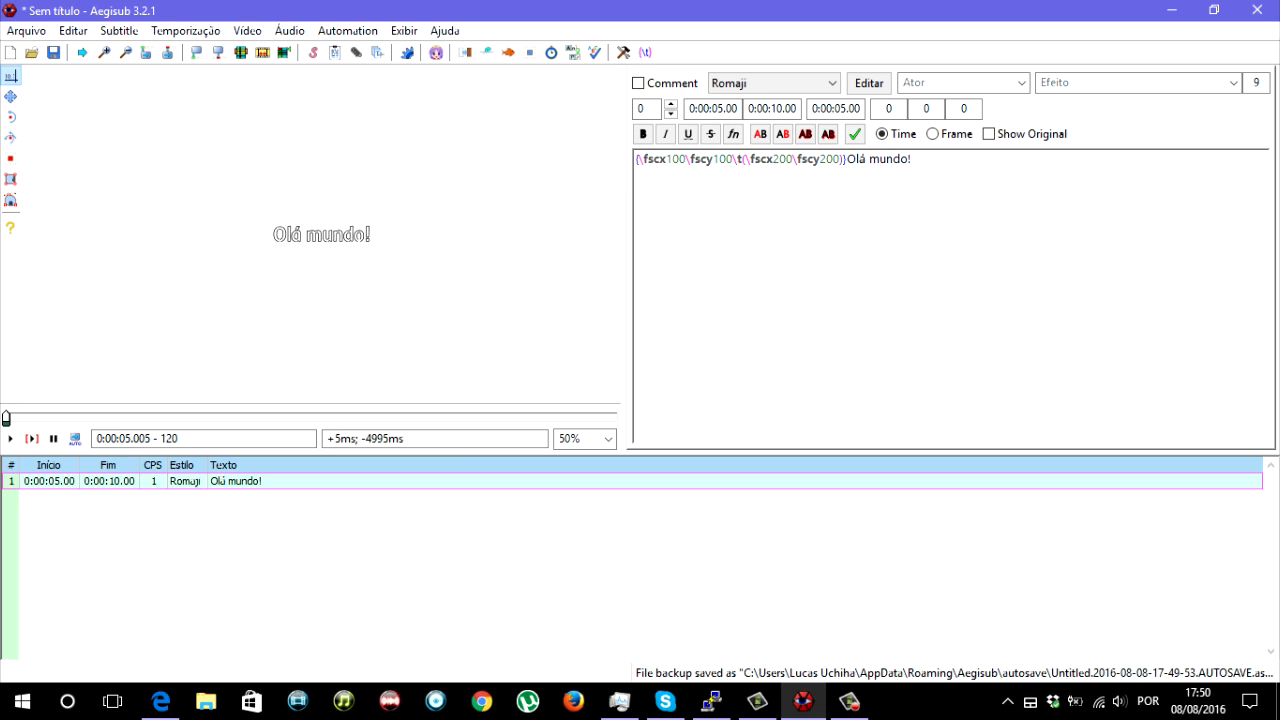
- Insert a start time of 0 followed by a comma at the beginning of the \t parentheses
text(0)
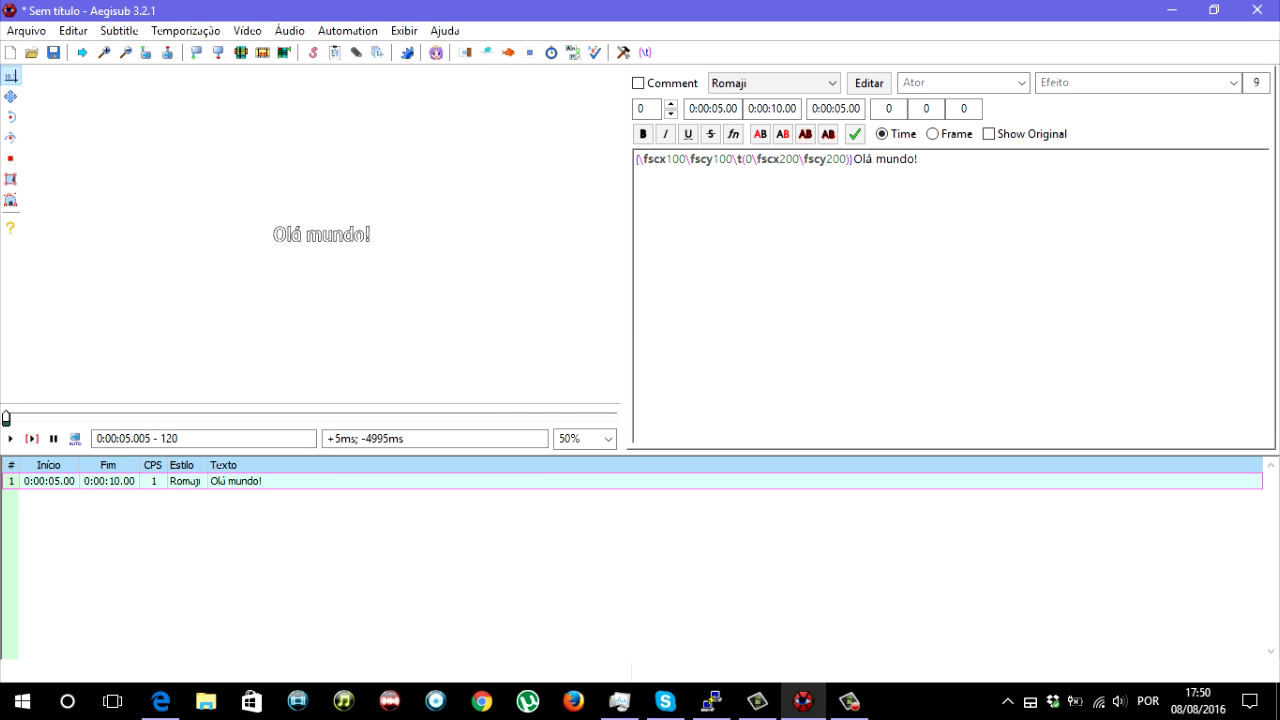
double_click(337, 438)
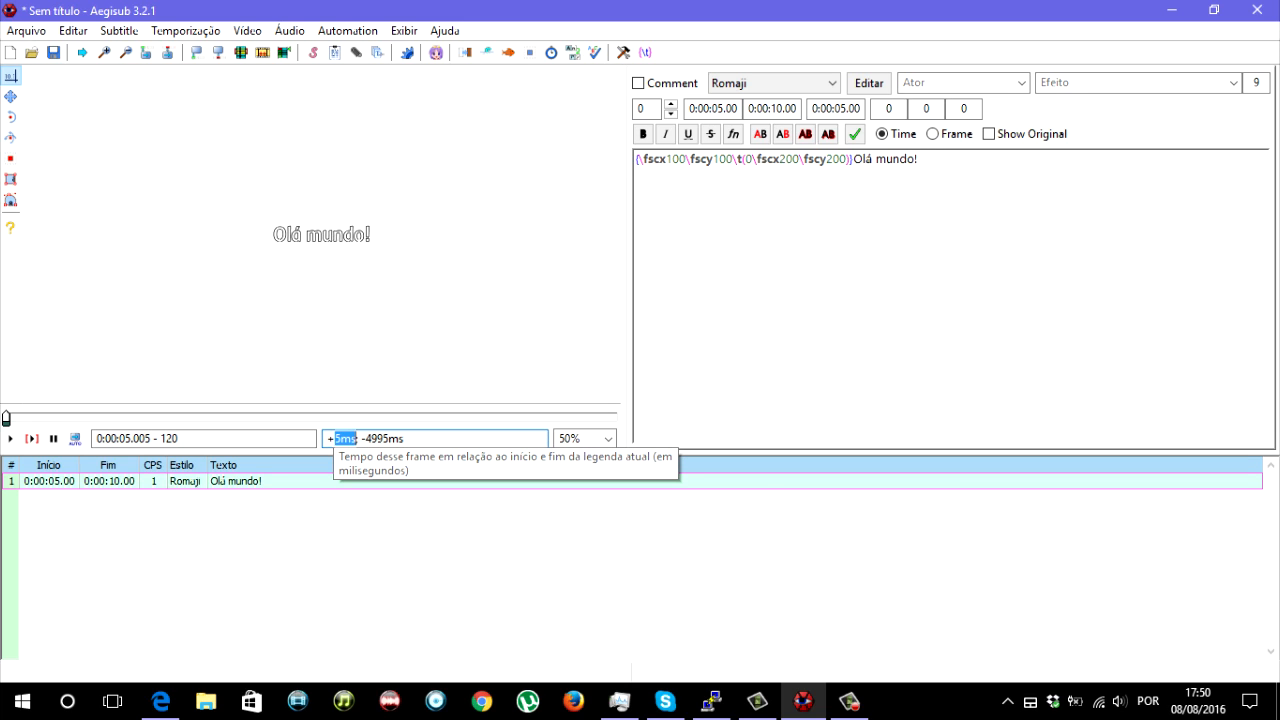
drag(335, 439, 341, 439)
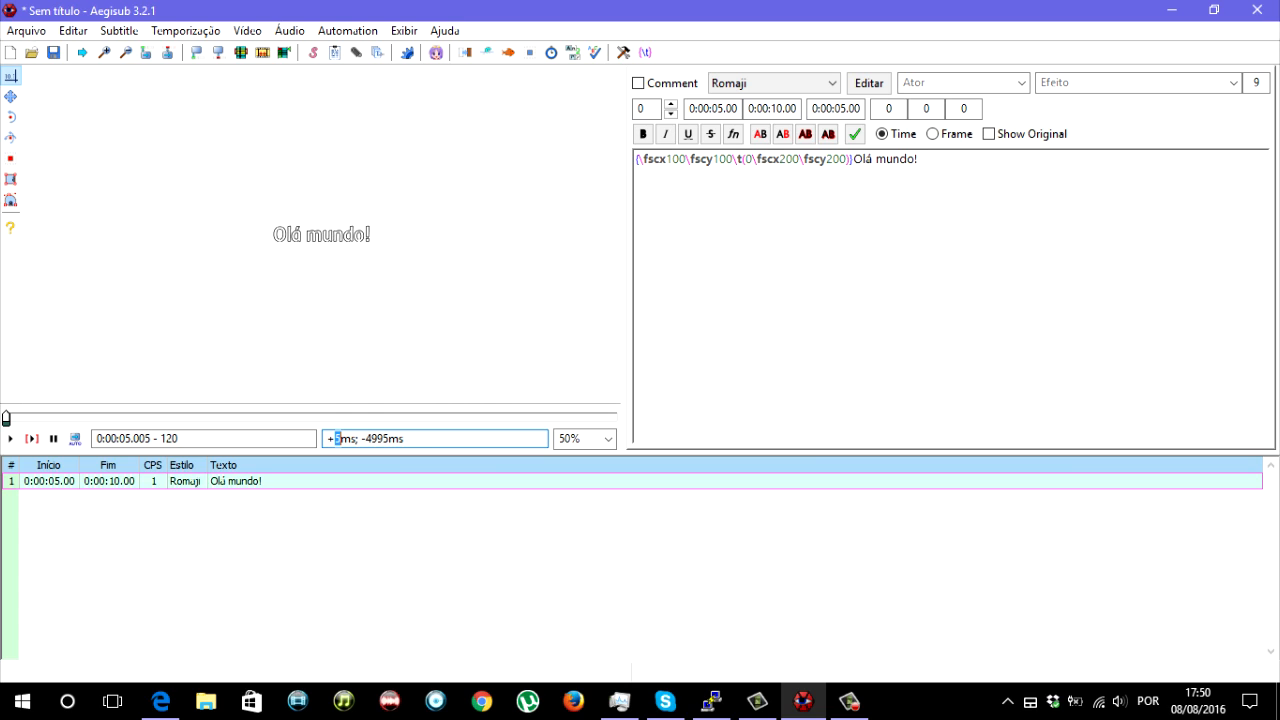
click(752, 159)
text(,)
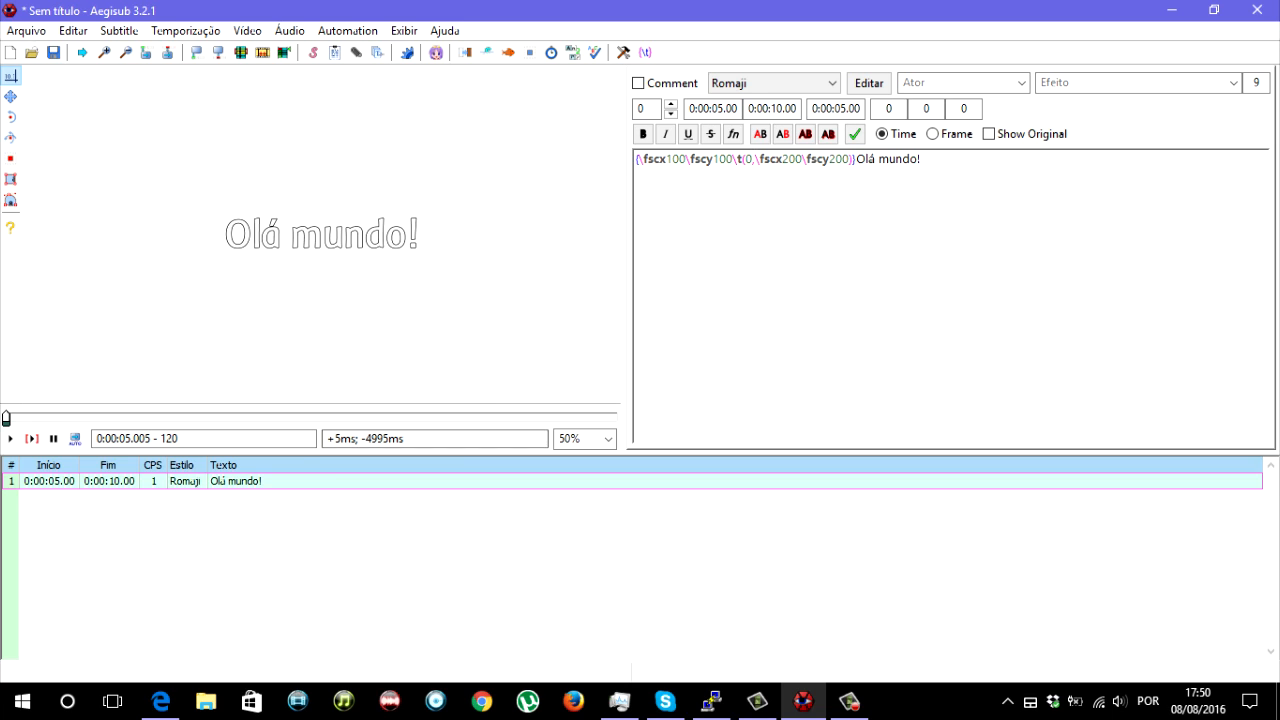
- Step the video to frame 174 and enter its 2257 ms offset, followed by a comma, as the \t tag's end time
key(Left)
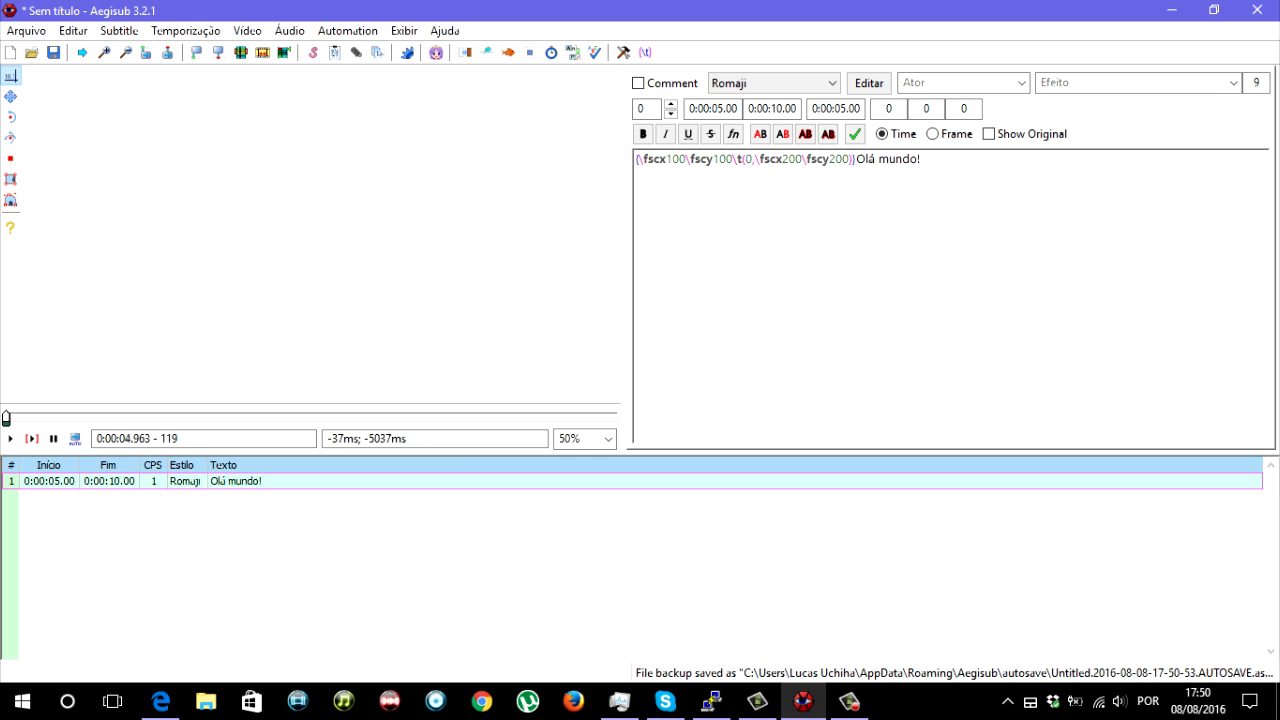
key(Right)
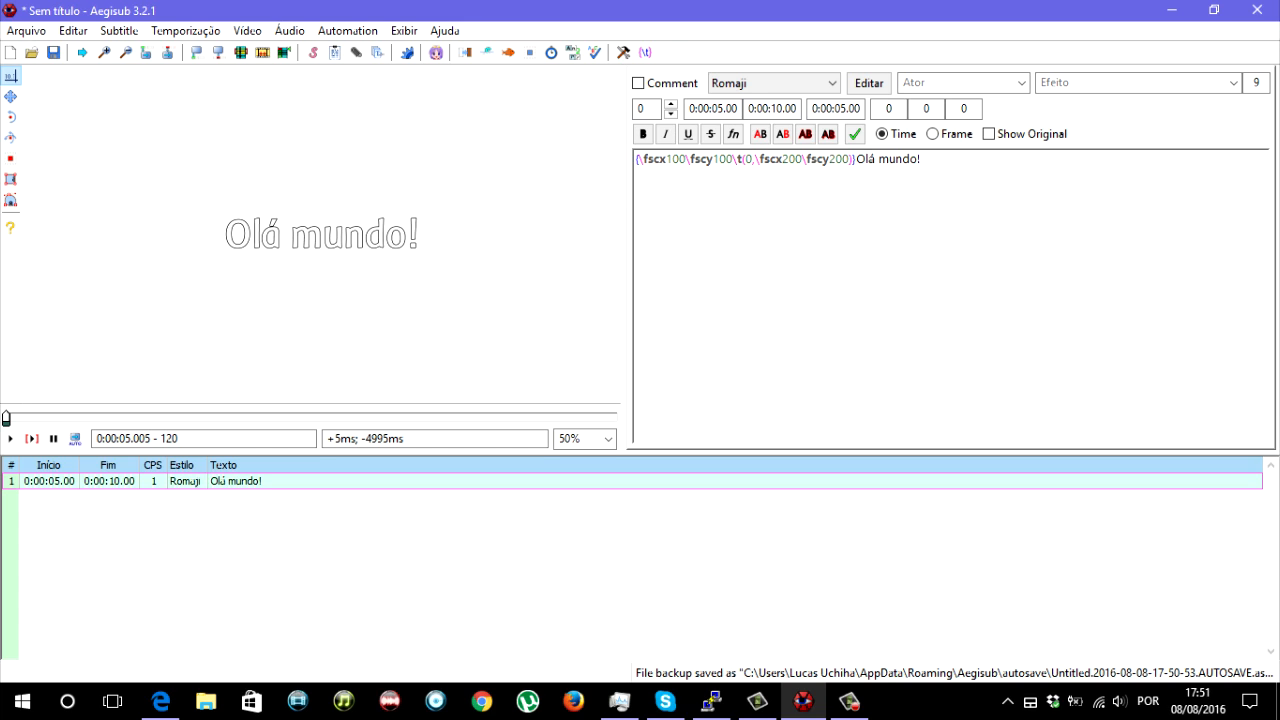
key(Right)
key(Right)
key(Right)
key(Right)
key(Right)
key(Right)
key(Right)
key(Right)
key(Right)
key(Right)
key(Right)
key(Right)
key(Right)
key(Right)
key(Right)
key(Right)
key(Right)
key(Right)
key(Right)
key(Right)
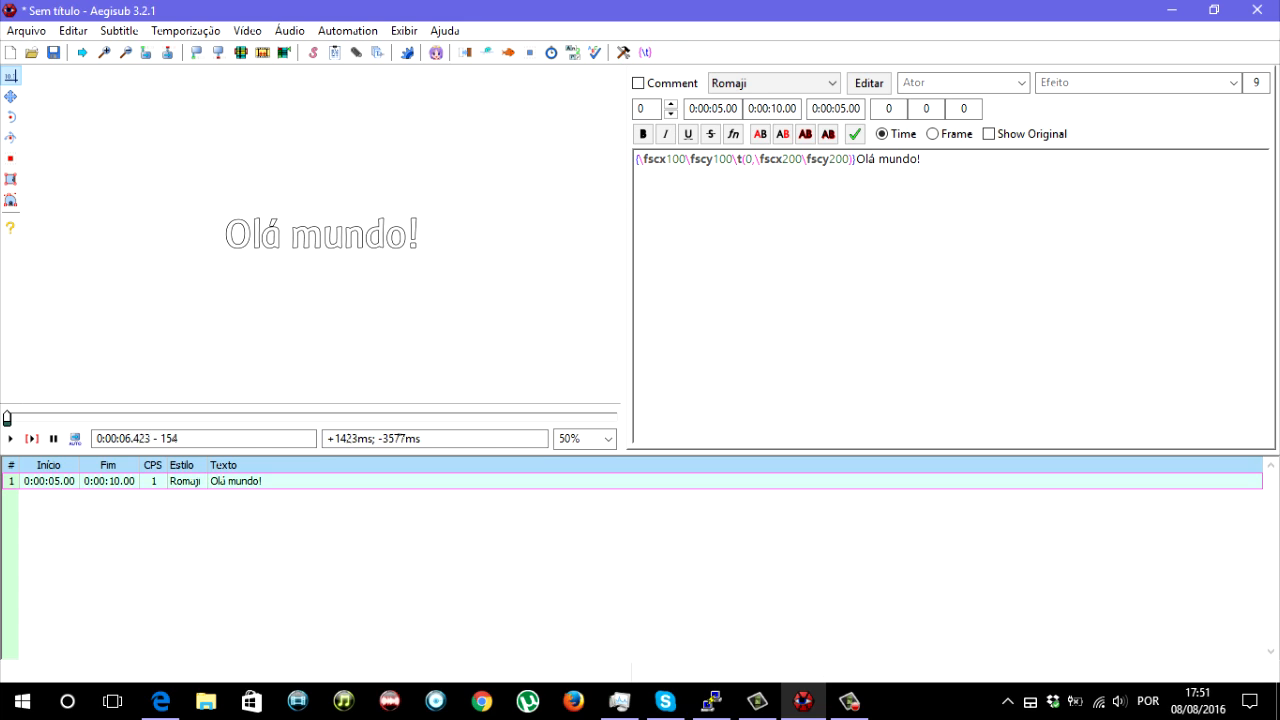
key(Right)
key(Right)
key(Right)
key(Right)
key(Right)
key(Right)
key(Right)
key(Right)
key(Right)
key(Right)
key(Right)
key(Right)
key(Right)
key(Right)
key(Right)
key(Right)
key(Right)
key(Right)
drag(335, 438, 359, 438)
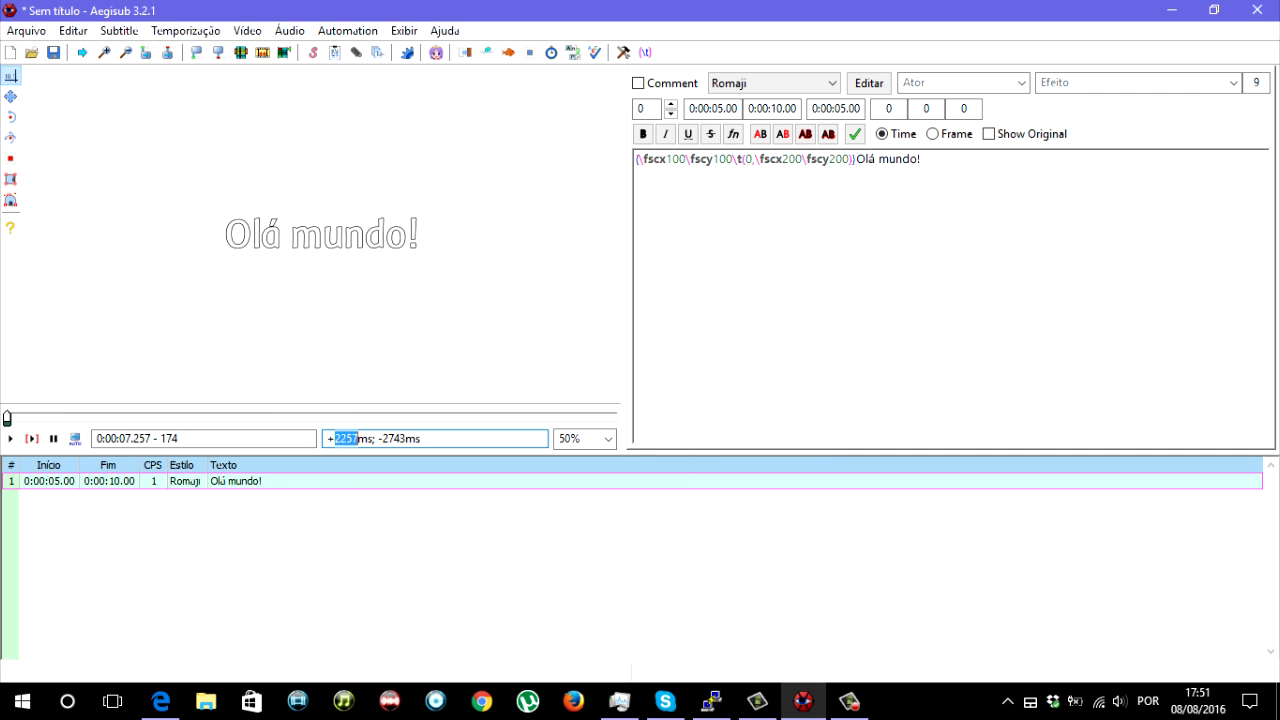
click(755, 159)
text(2257)
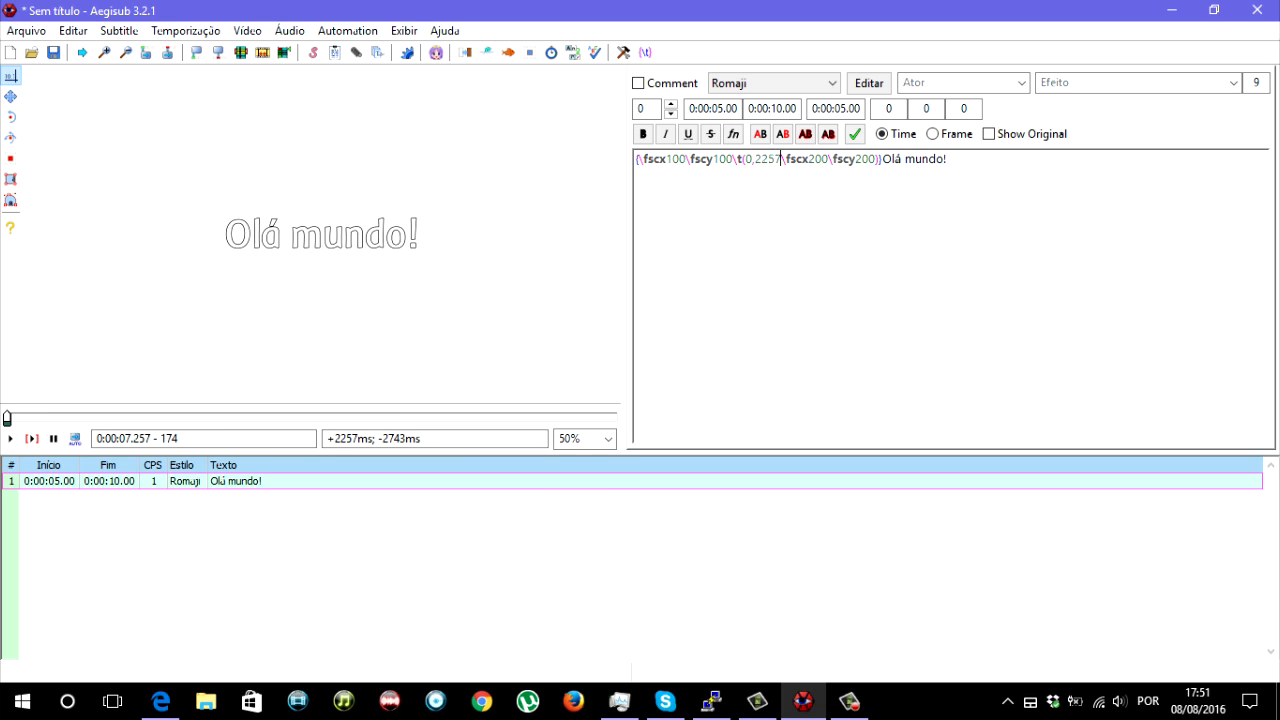
text(,)
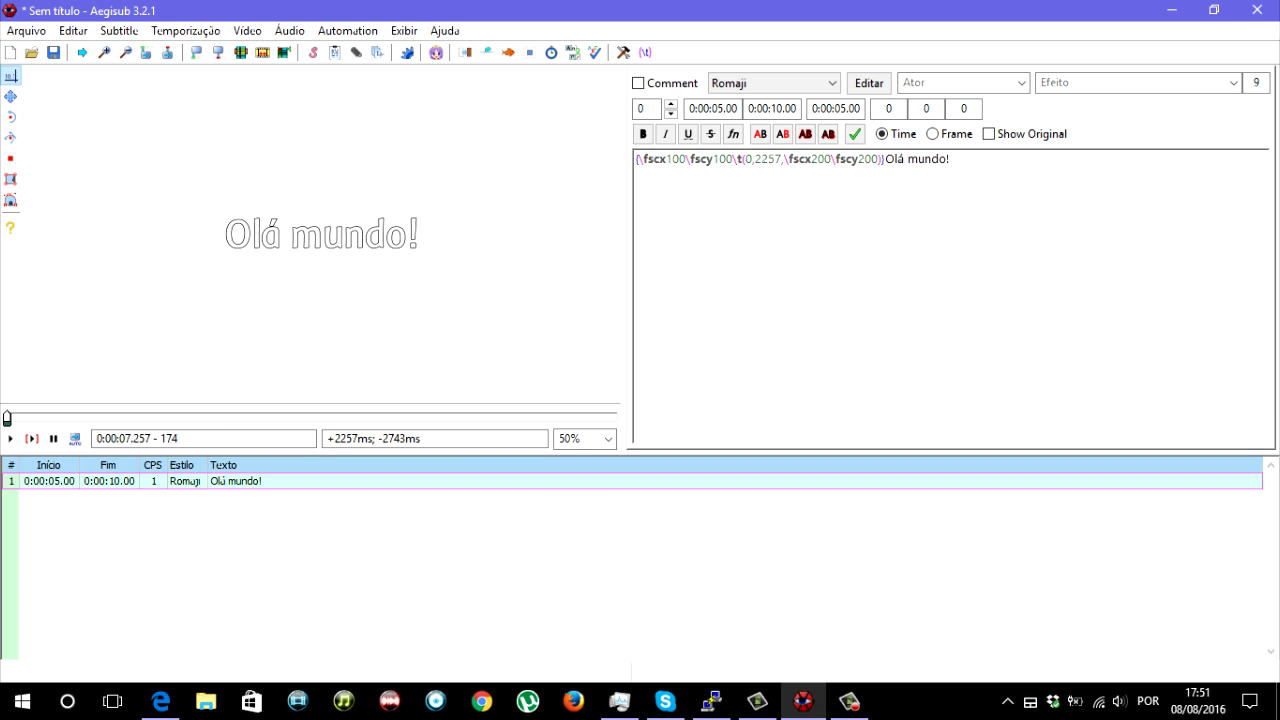
text(,)
text(,)
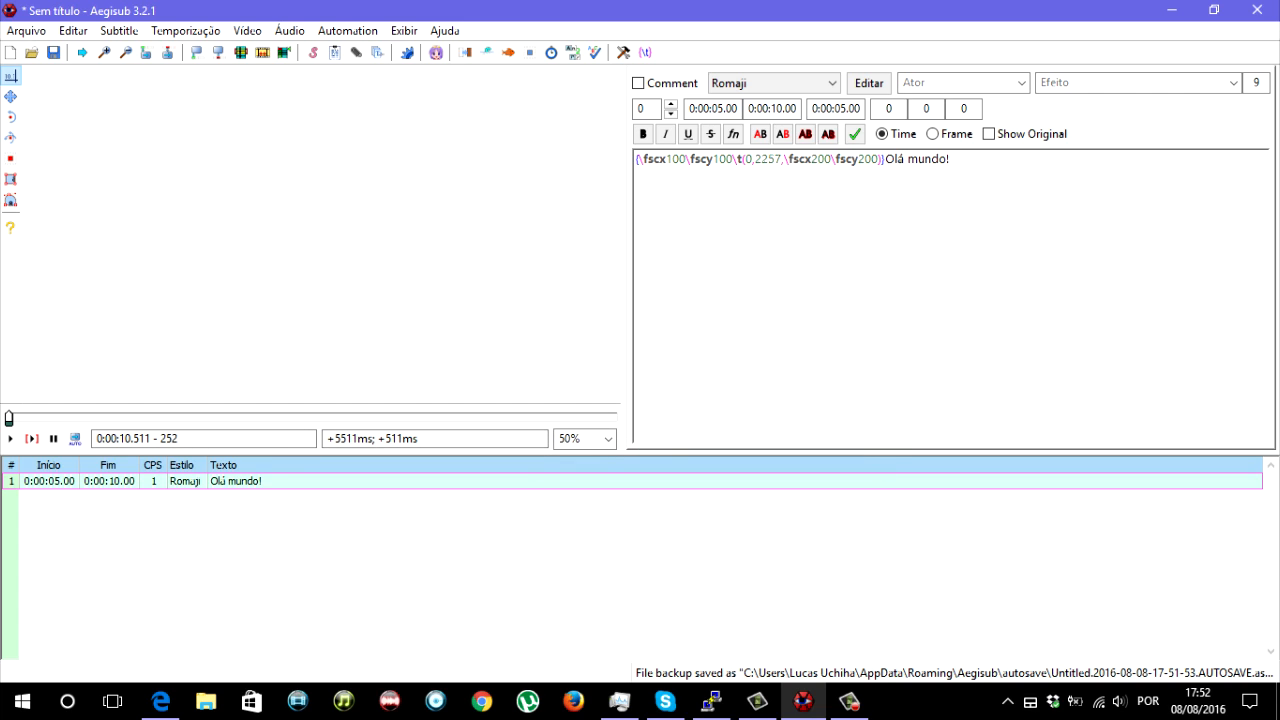
- Add an acceleration value of 1 after the \t times and play the animation from the line's first frame
double_click(540, 481)
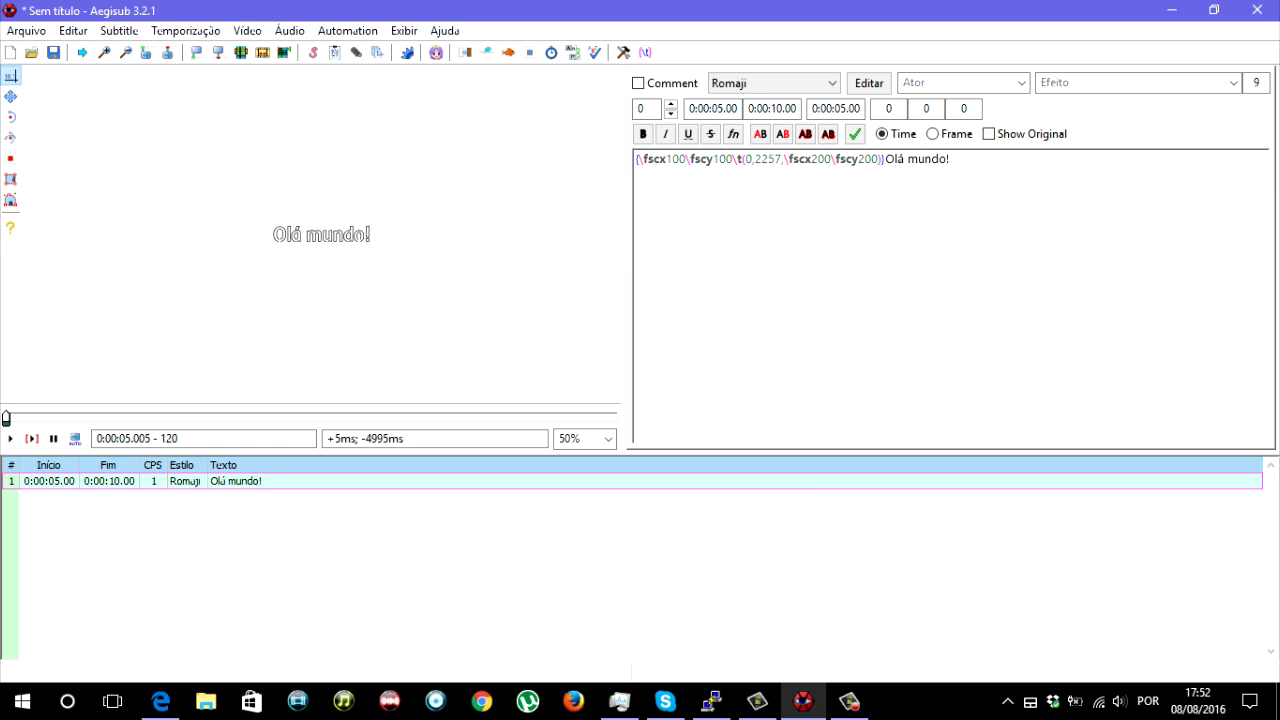
text(,1)
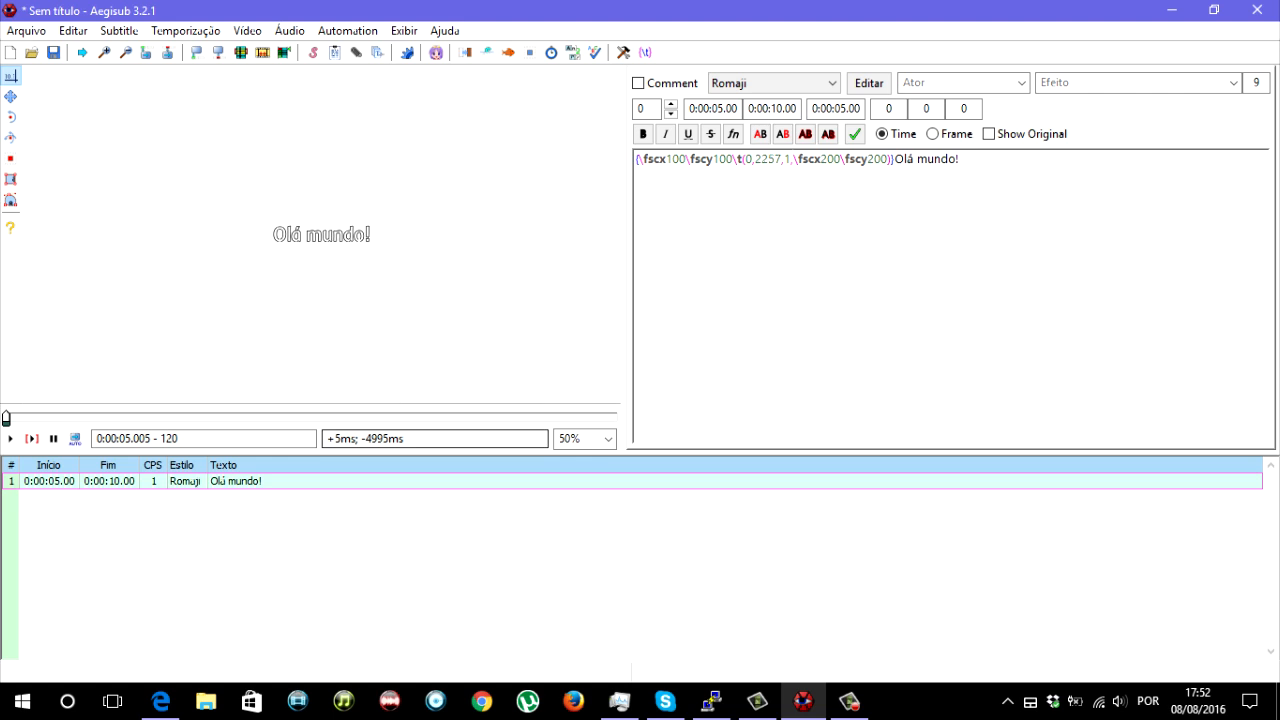
key(ctrl+p)
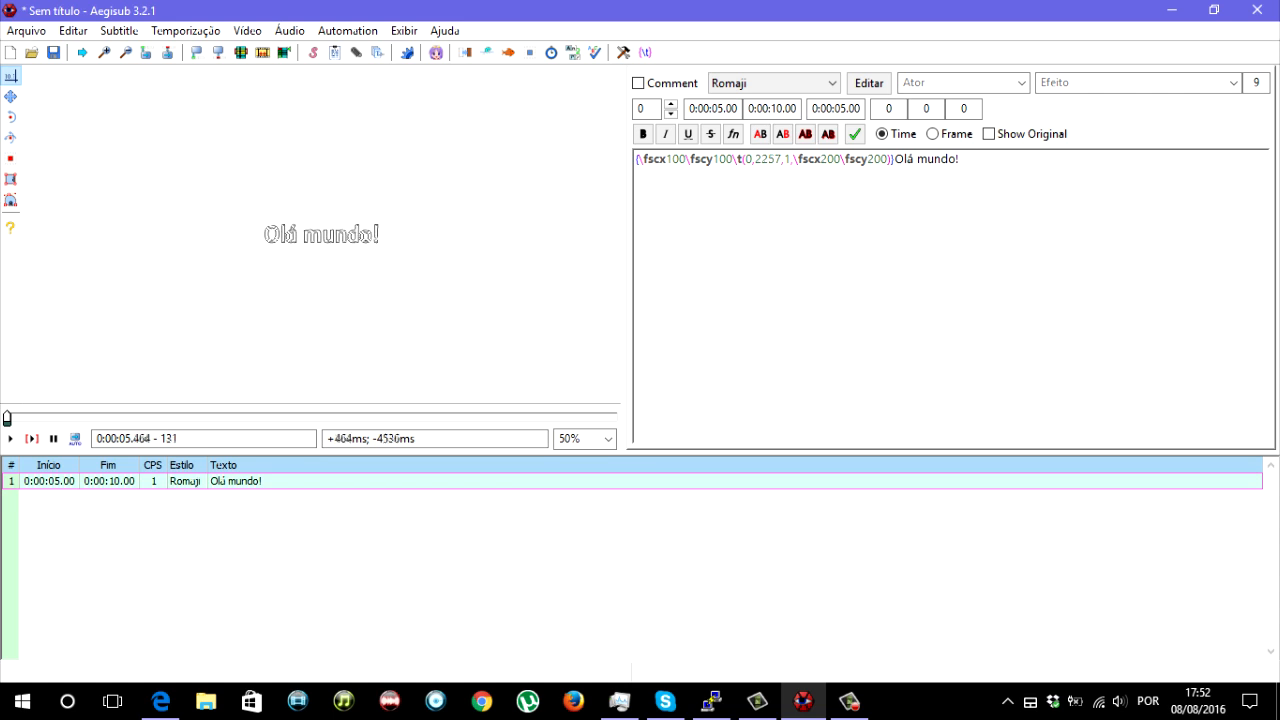
key(ctrl+p)
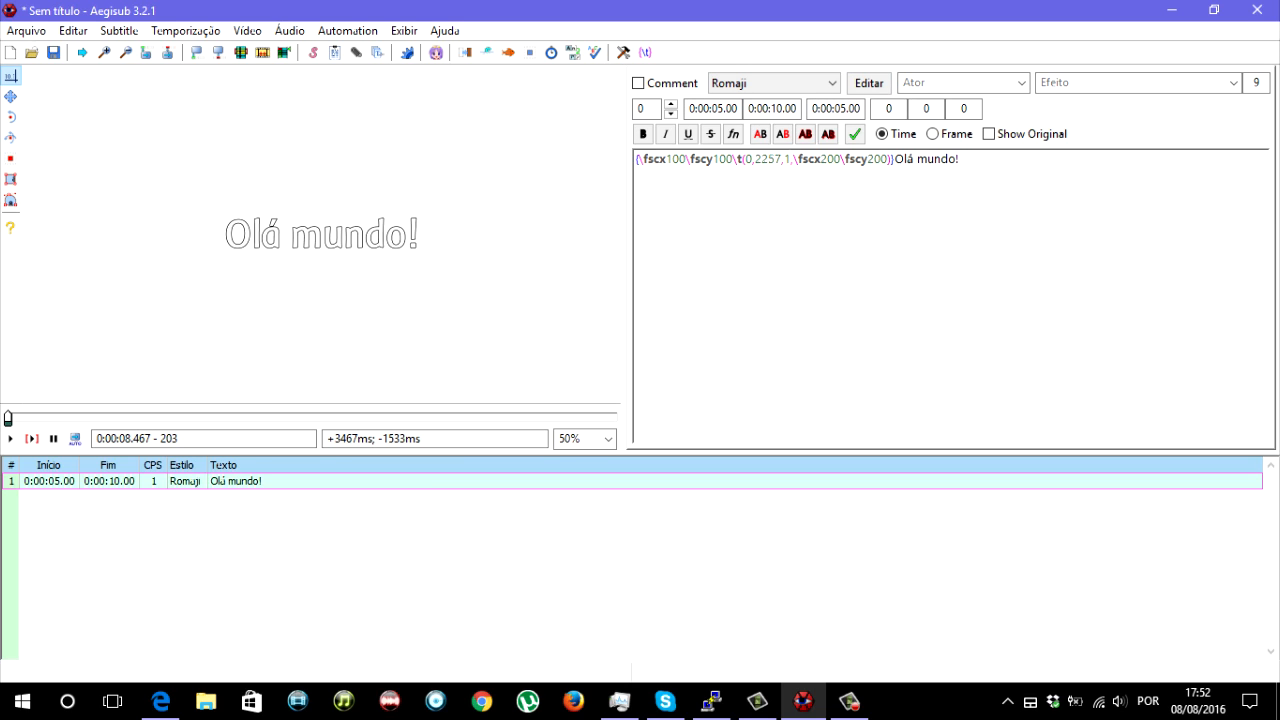
- Change the \t acceleration value to 100 and replay the line from its start
text(00)
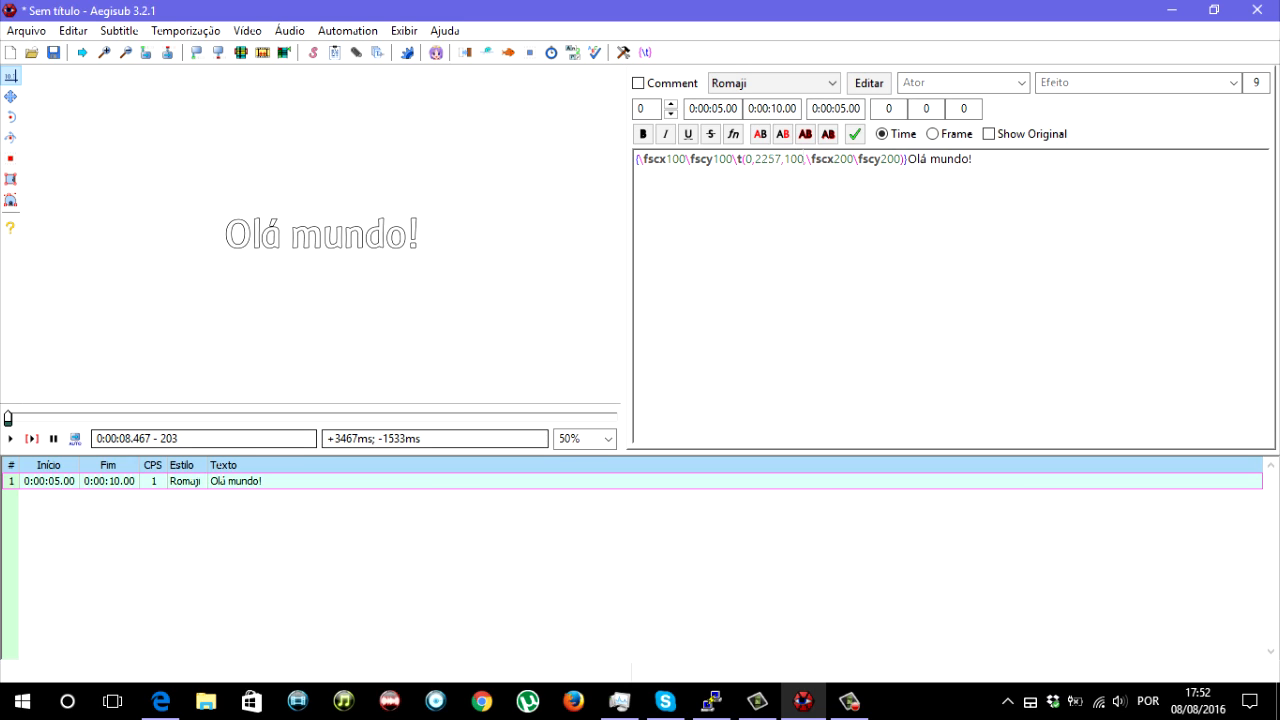
key(ctrl+1)
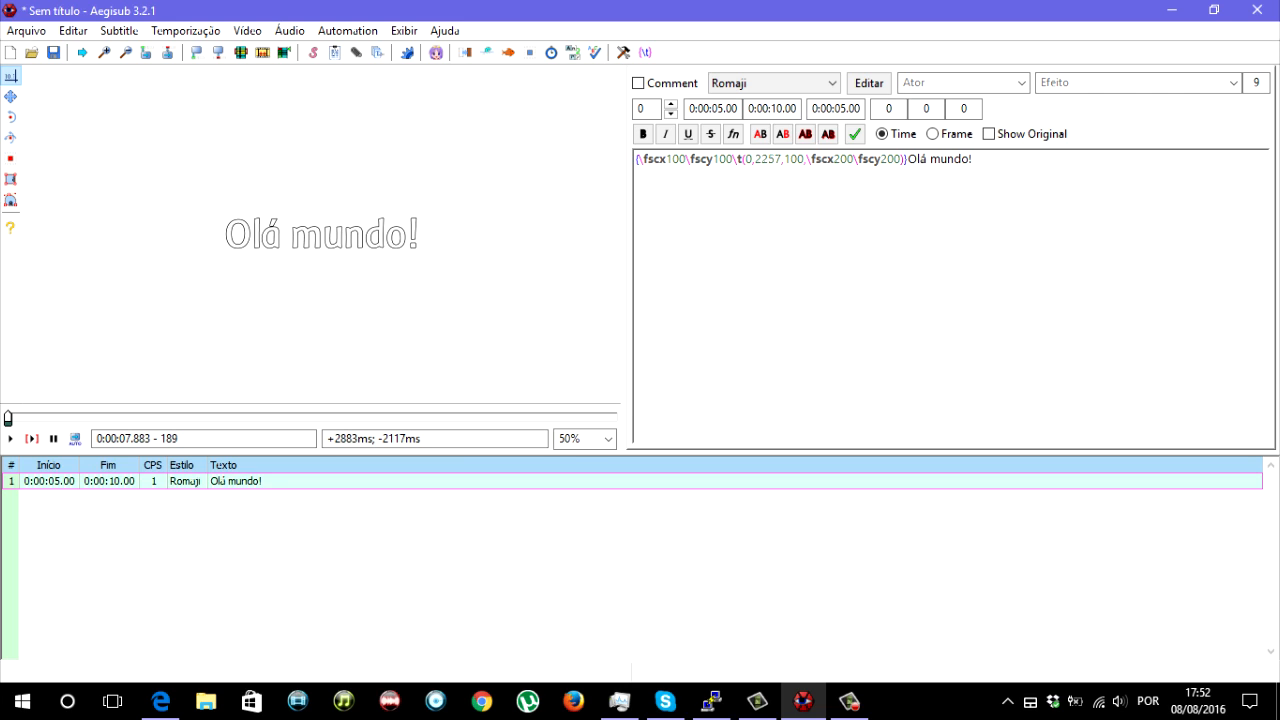
key(ctrl+1)
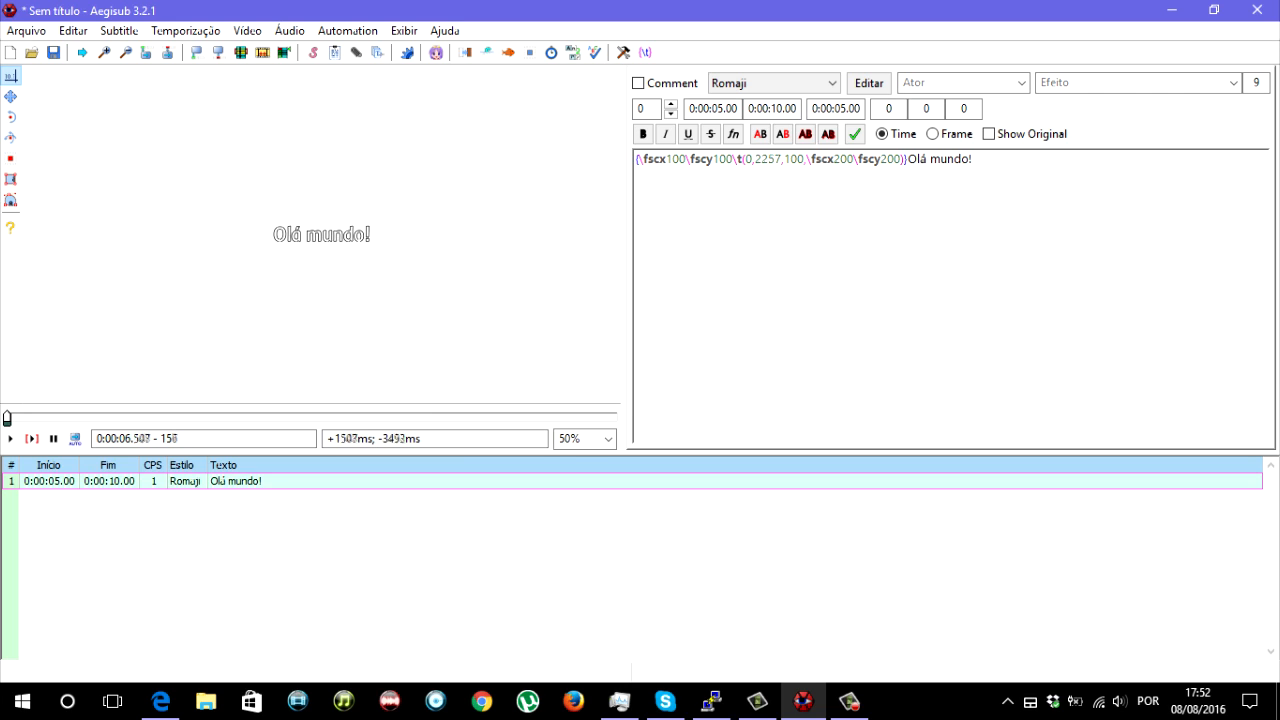
- Step back and forth through the frames around the end of the \t interval to examine how the text scales with the acceleration
key(Left)
key(Right)
key(Left)
key(Right)
key(Right)
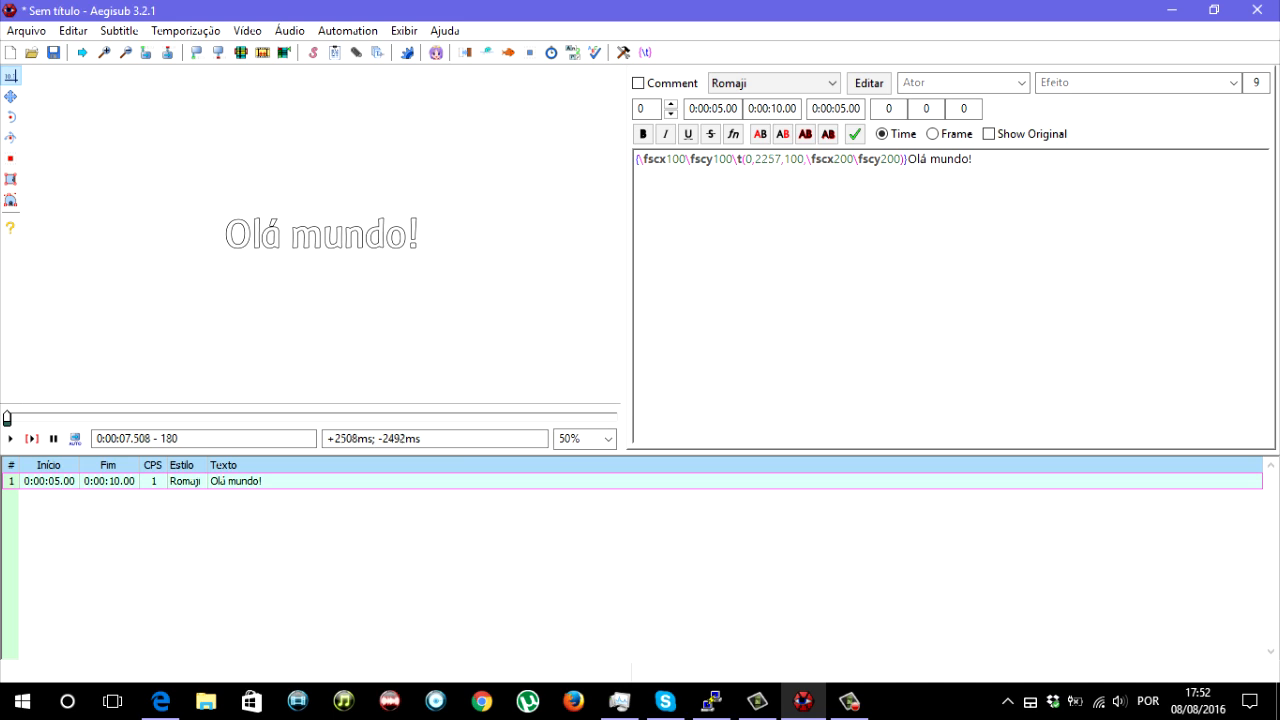
key(Left)
key(Left)
key(Left)
key(Left)
key(Left)
key(Left)
key(Left)
key(Left)
key(Left)
key(Left)
key(Left)
key(Left)
key(Left)
key(Left)
key(Left)
key(Left)
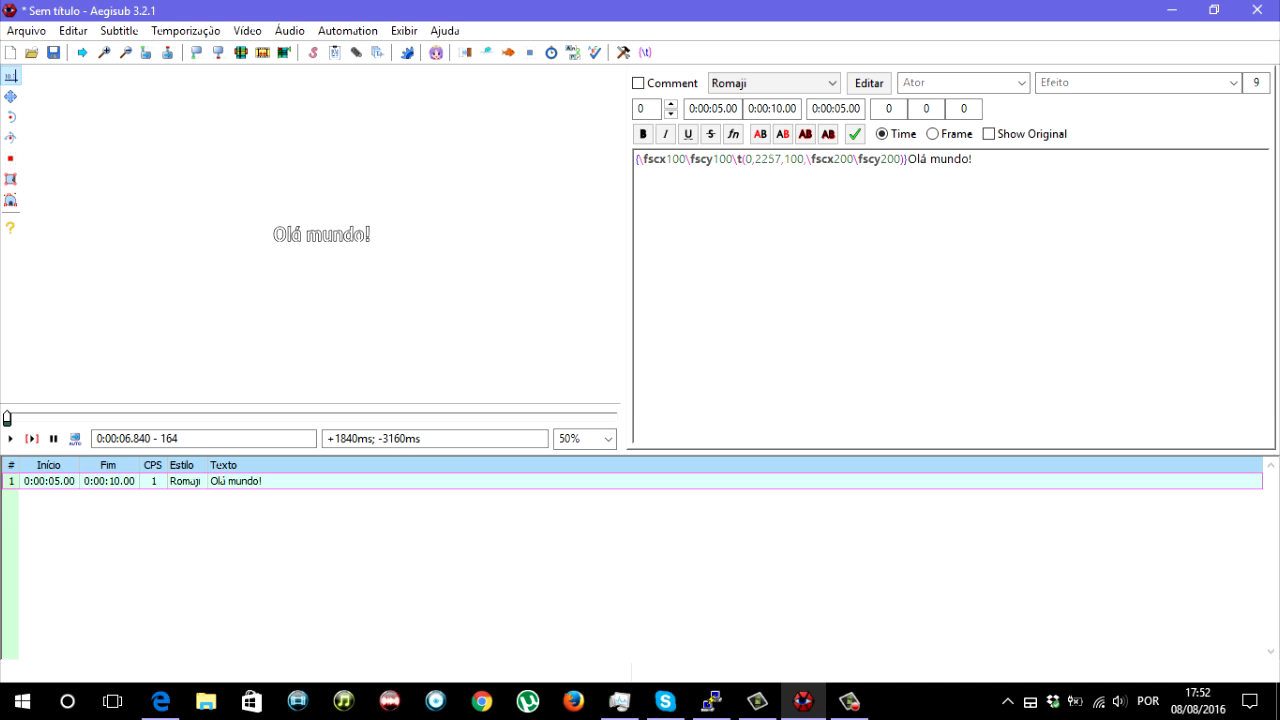
key(Left)
key(Left)
key(Left)
key(Left)
key(Left)
key(Left)
key(Left)
key(Left)
key(Left)
key(Left)
key(Left)
key(Left)
key(Left)
key(Left)
key(Left)
key(Left)
key(Left)
key(Left)
key(Left)
key(Left)
key(Right)
key(Right)
key(Right)
key(Right)
key(Right)
key(Right)
key(Right)
key(Right)
key(Right)
key(Right)
key(Right)
key(Right)
key(Right)
key(Right)
key(Right)
key(Right)
key(Right)
key(Right)
key(Right)
key(Right)
key(Left)
key(Left)
key(Left)
key(Left)
key(Left)
key(Left)
key(Left)
key(Left)
key(Left)
key(Left)
key(Left)
key(Left)
key(Left)
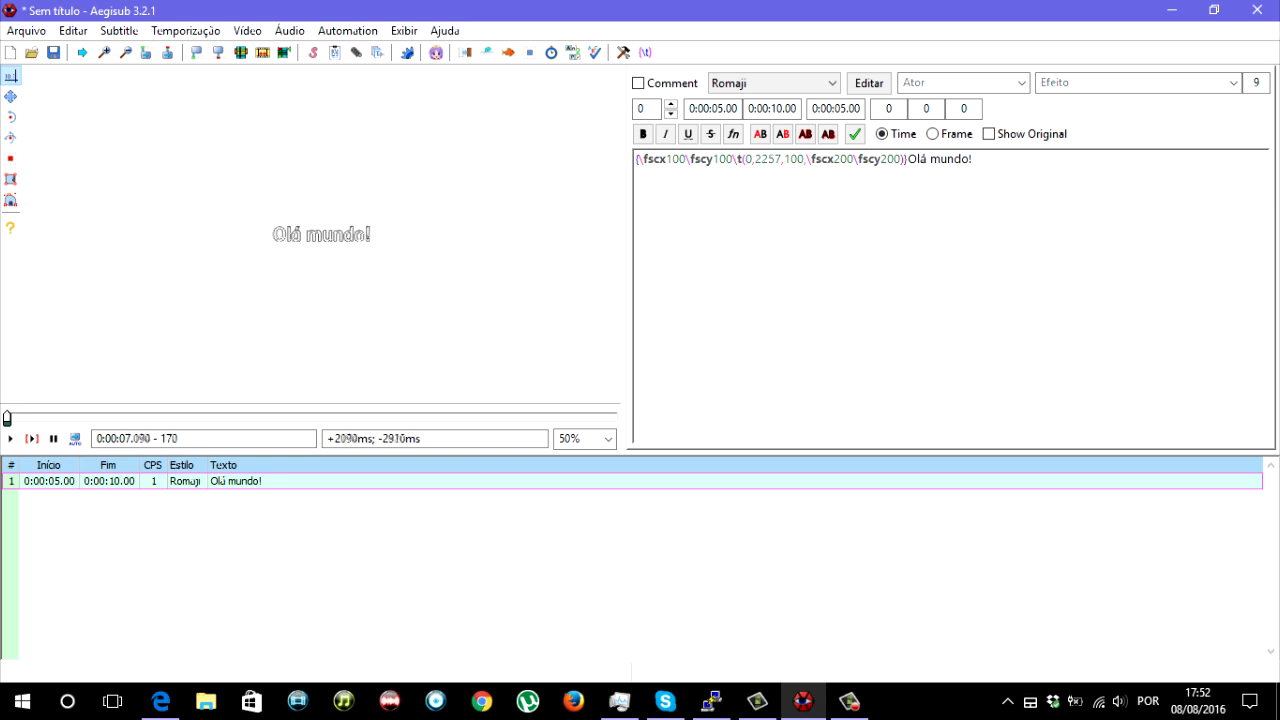
key(Right)
key(Right)
key(Right)
key(Right)
key(Right)
key(Right)
key(Right)
key(Left)
key(Left)
key(Left)
key(Left)
key(Left)
key(Left)
key(Left)
key(Left)
key(Left)
key(Left)
key(Left)
key(Right)
key(Right)
key(Right)
key(Right)
key(Right)
key(Right)
key(Right)
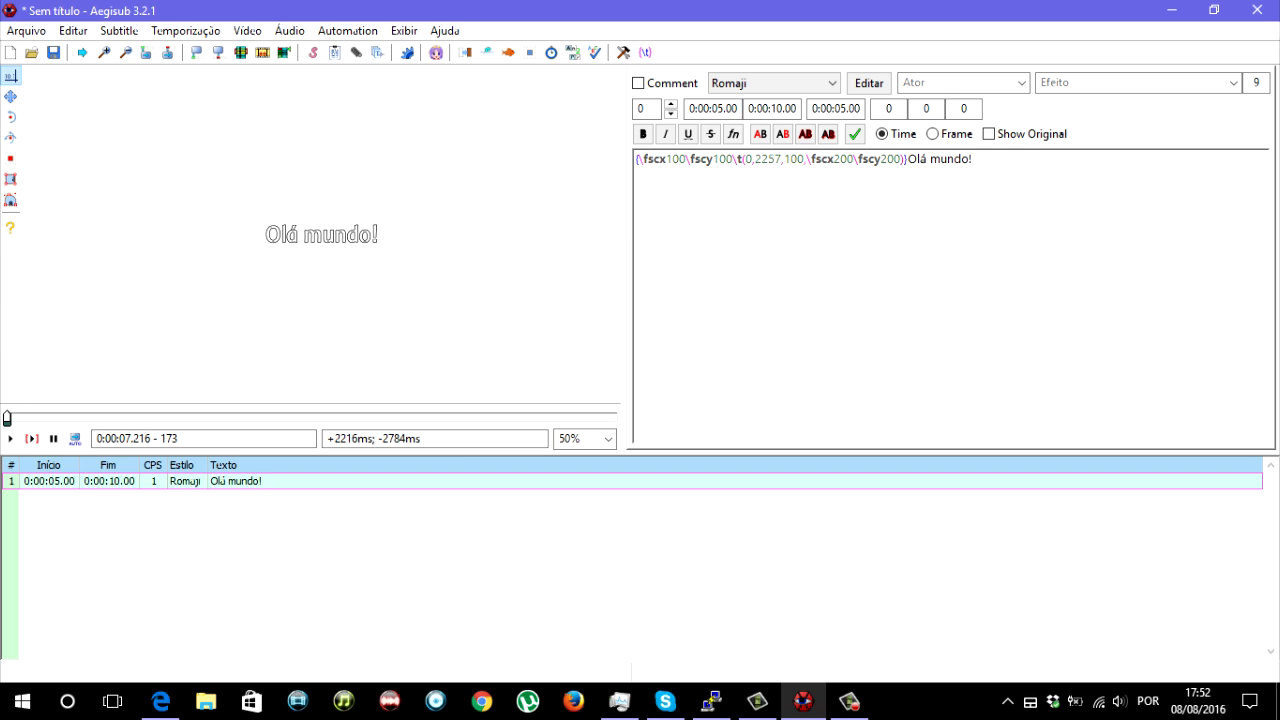